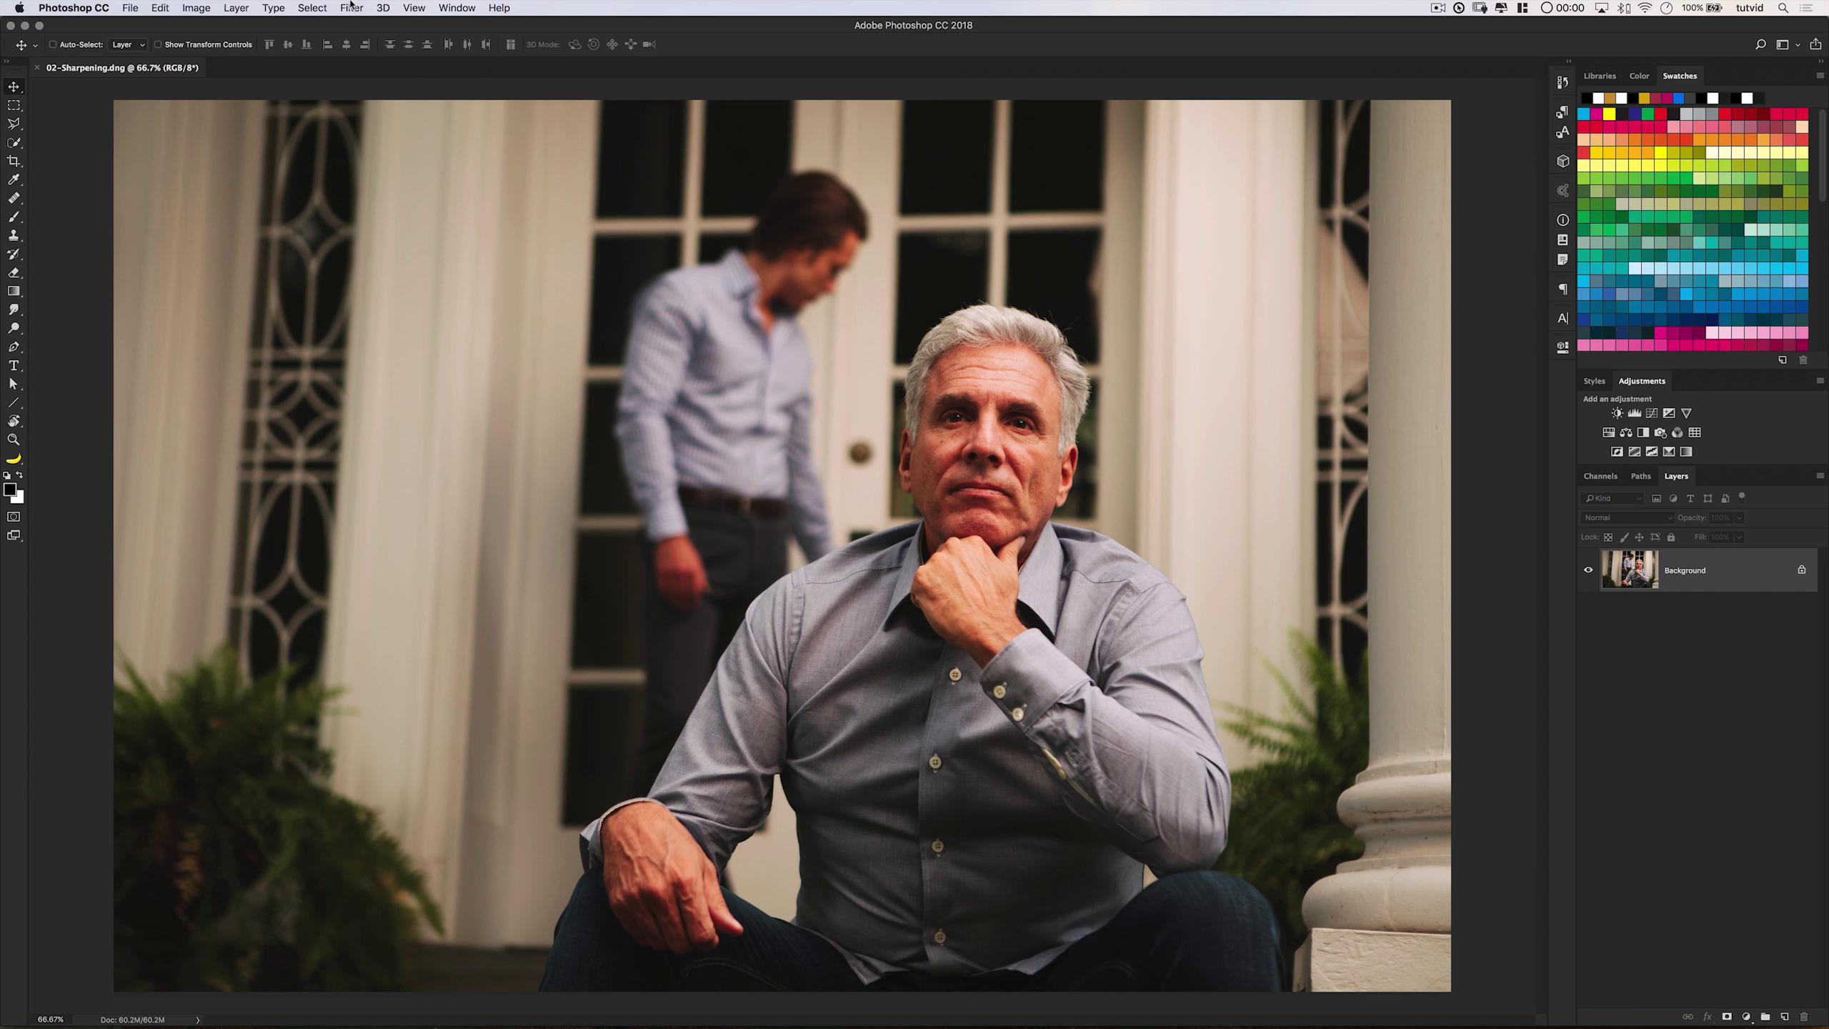
Sharpen the seated man's portrait with the Camera Raw filter by raising the sharpening Amount in its Detail settings.
left_click(352, 6)
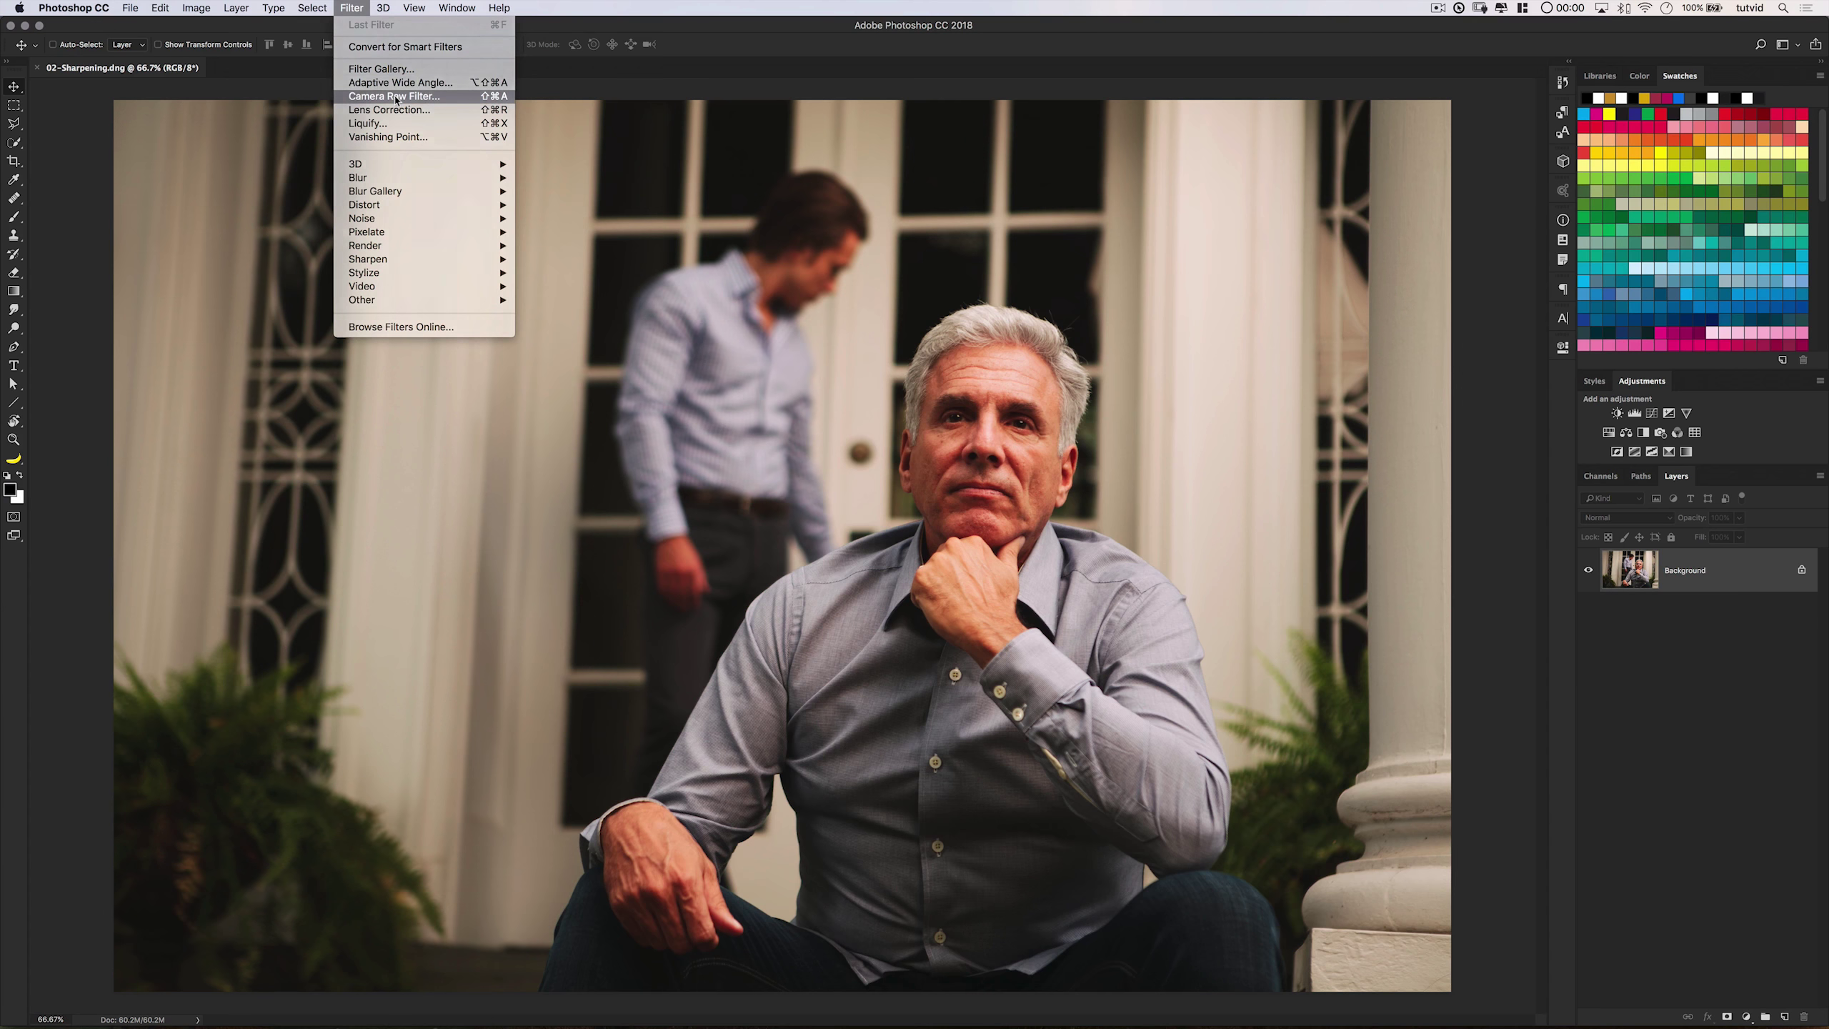
left_click(396, 97)
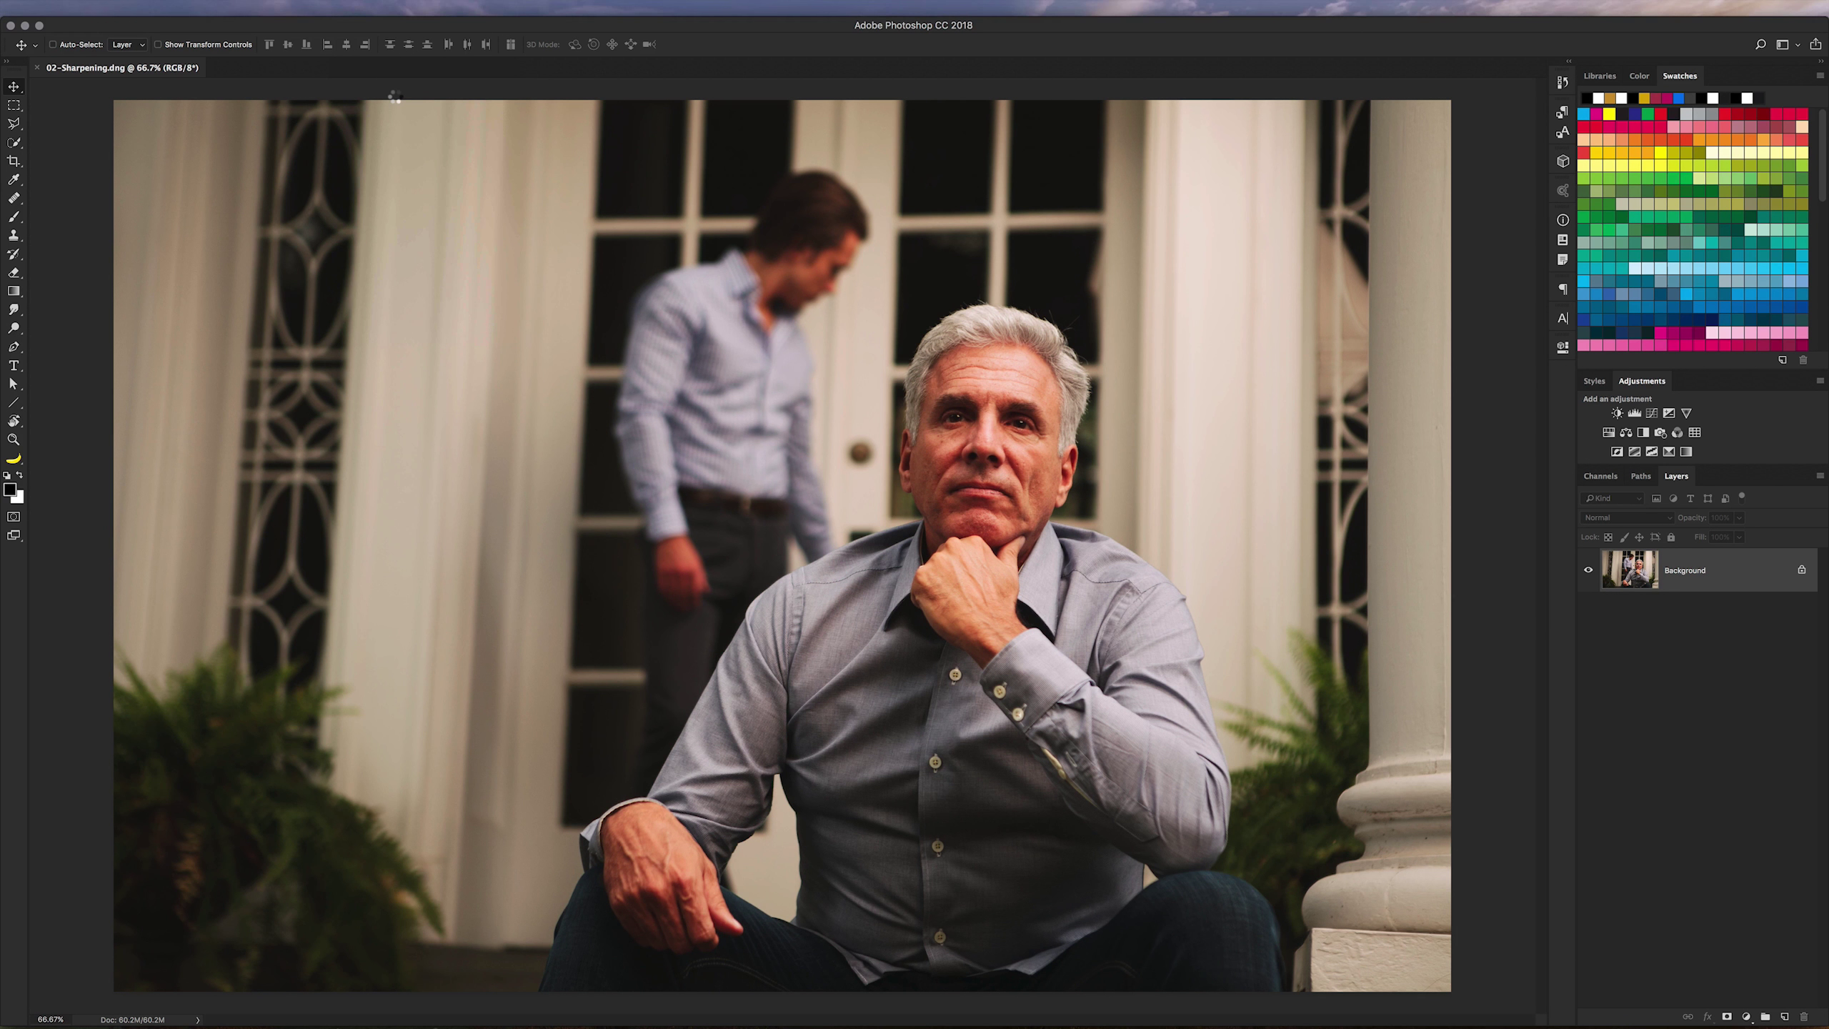
key("super+plus")
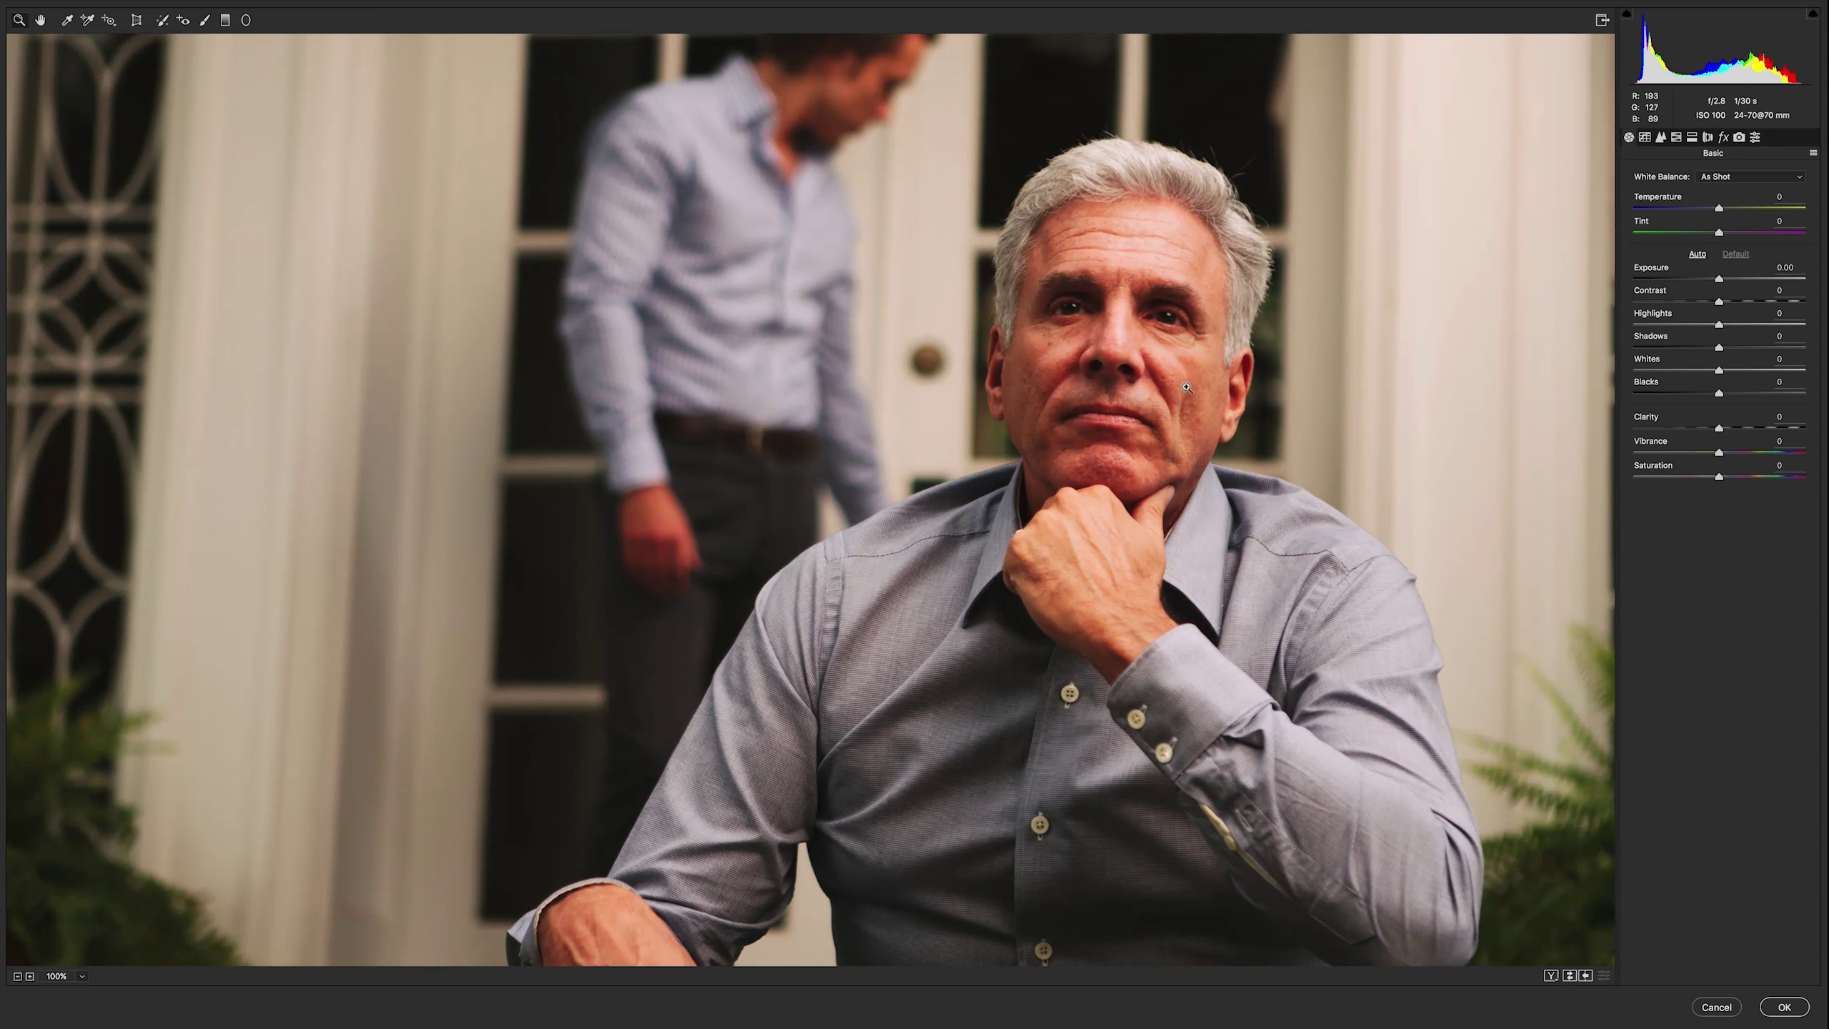
left_click(1661, 138)
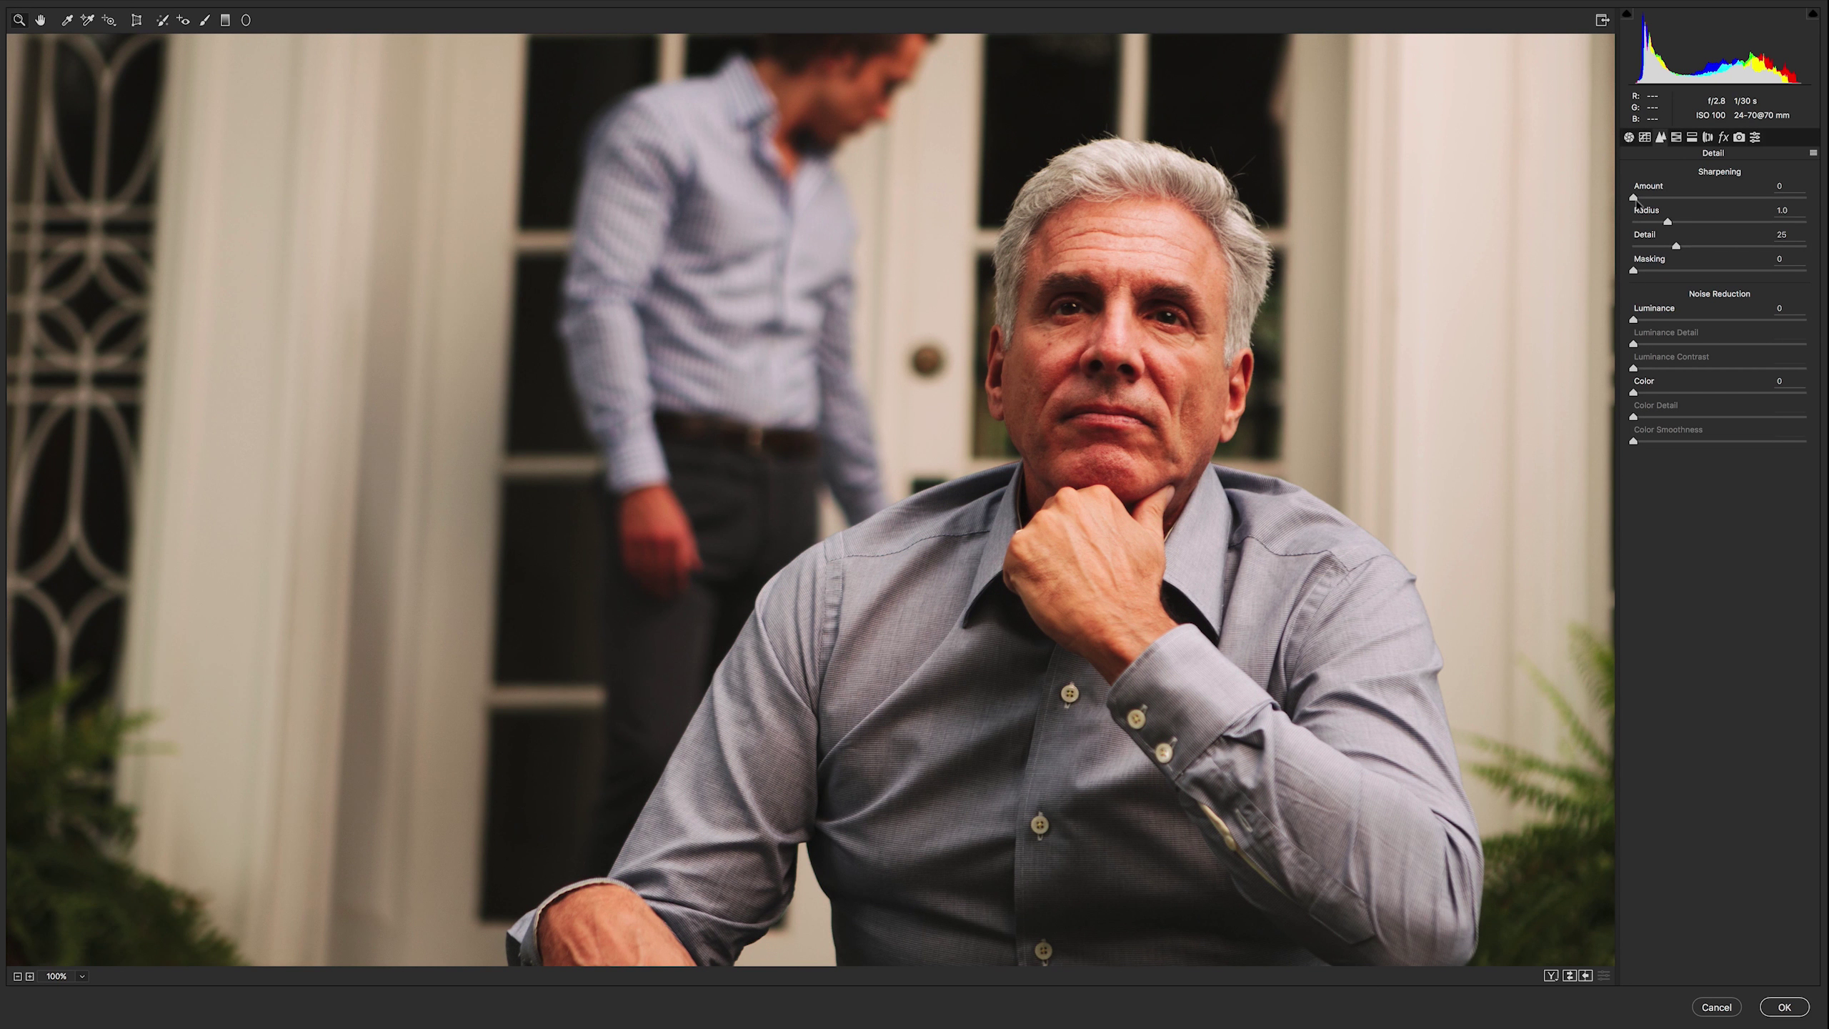
left_click_drag(1635, 198, 1683, 272, "alt")
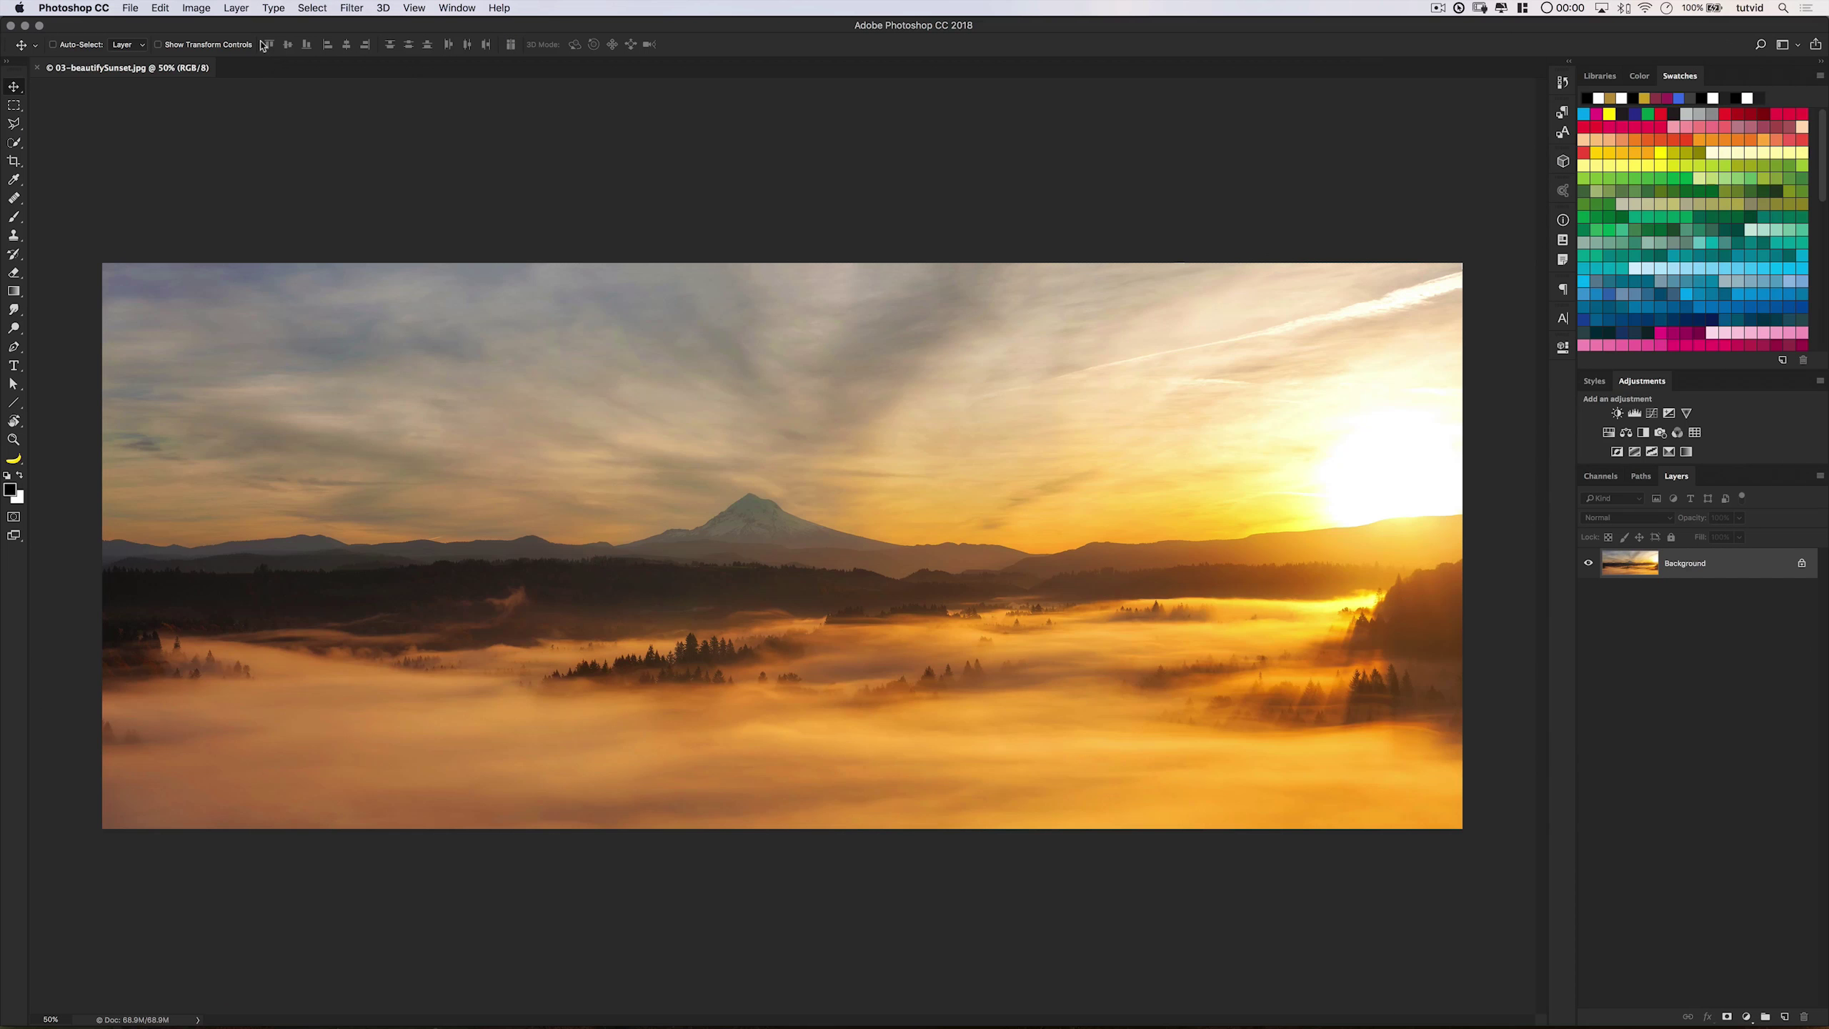
Add a Color Balance adjustment layer above the sunset photo's Background layer.
left_click(237, 8)
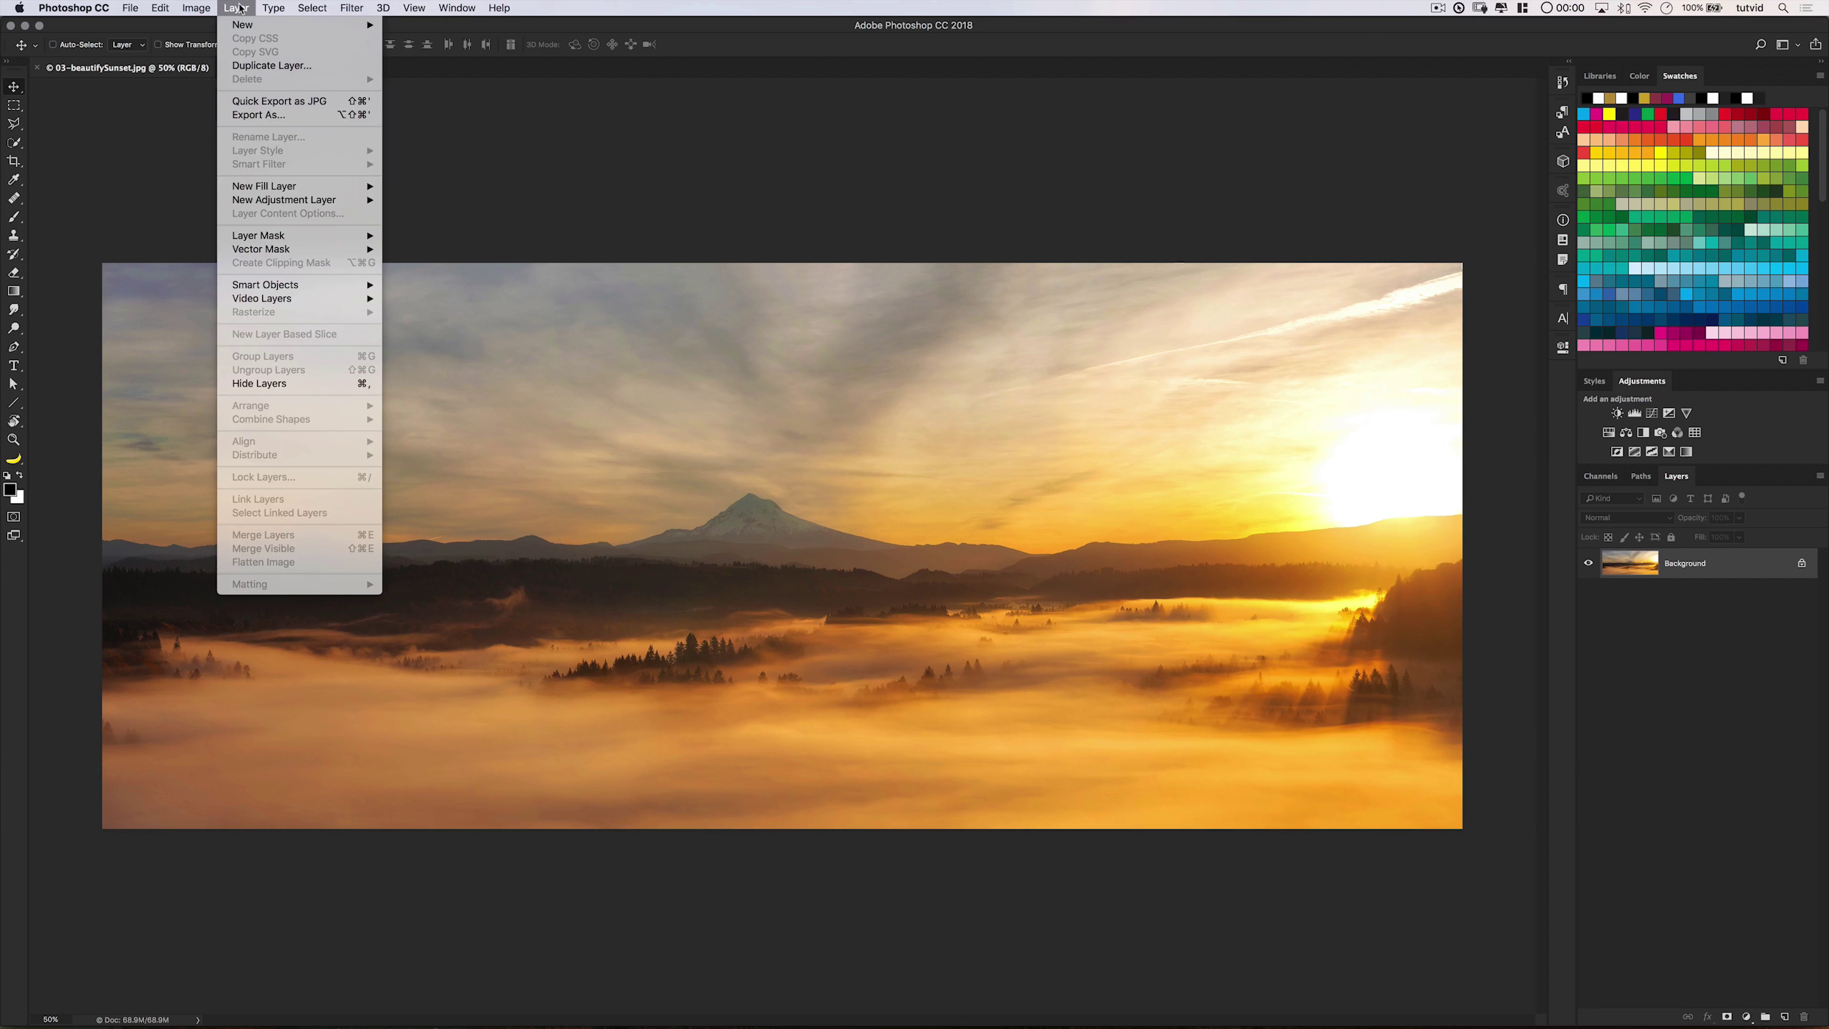
mouse_move(302, 199)
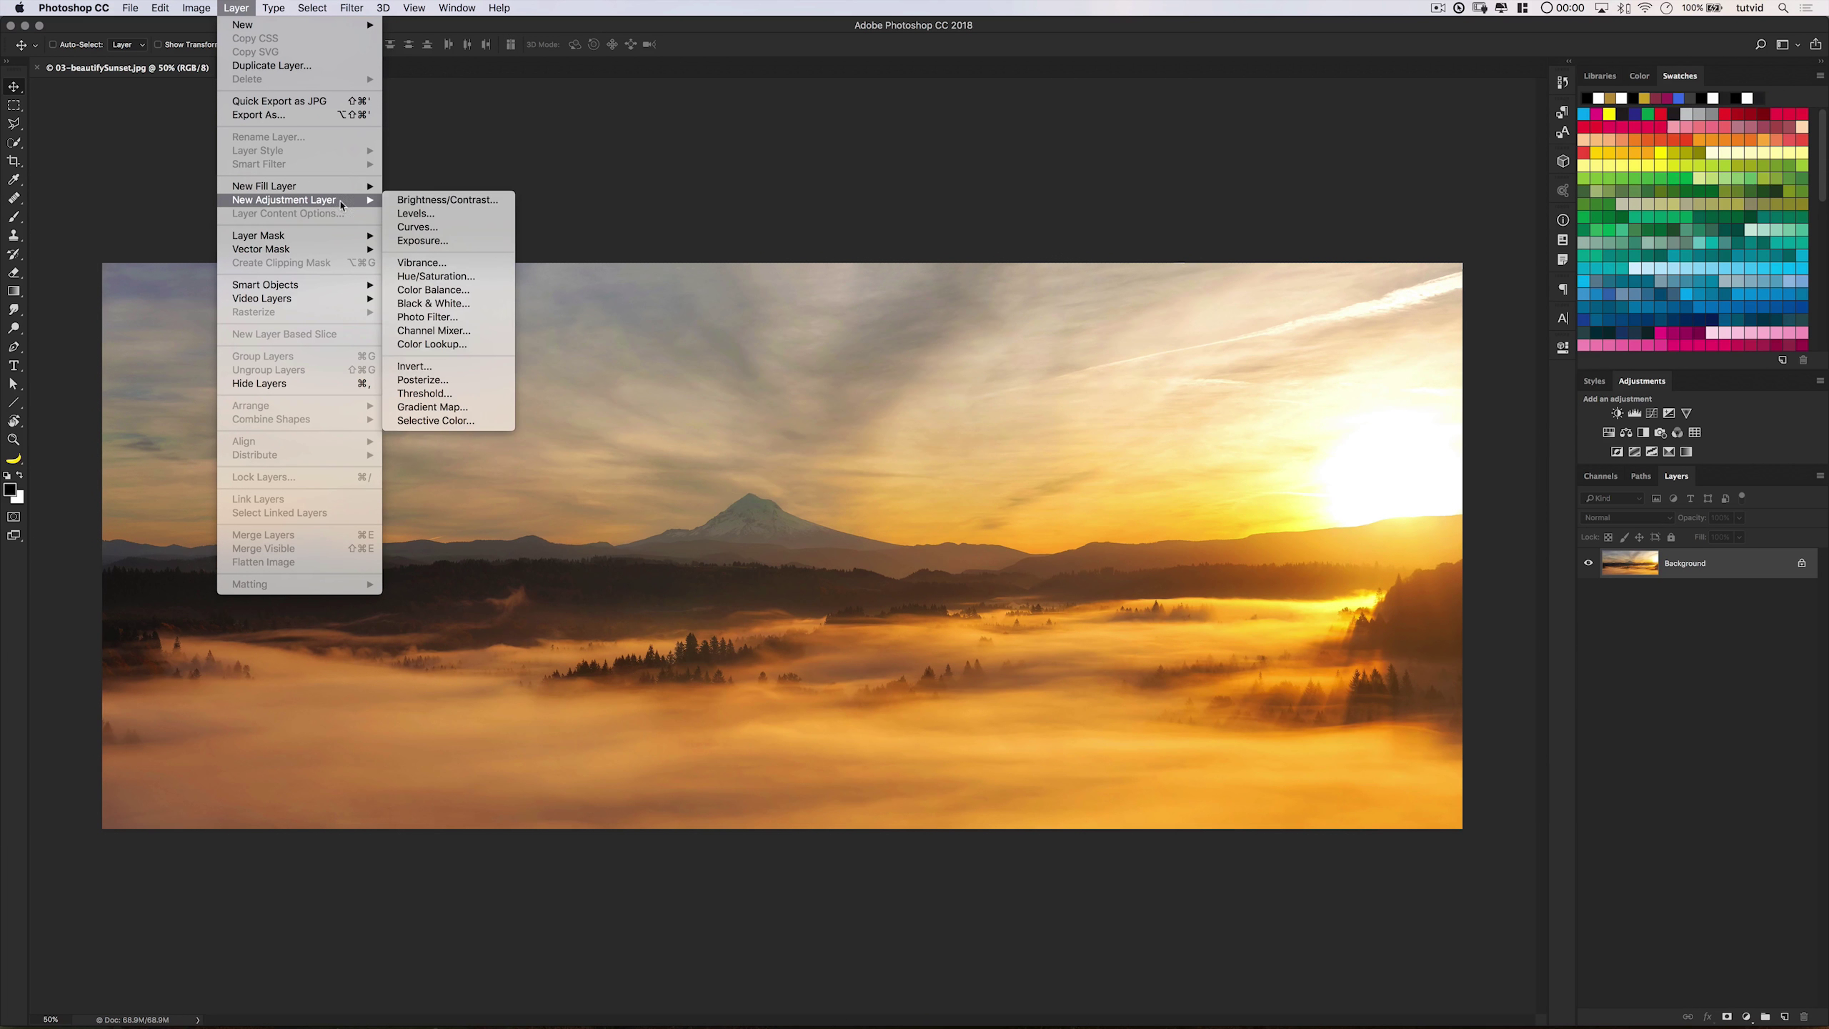
left_click(432, 289)
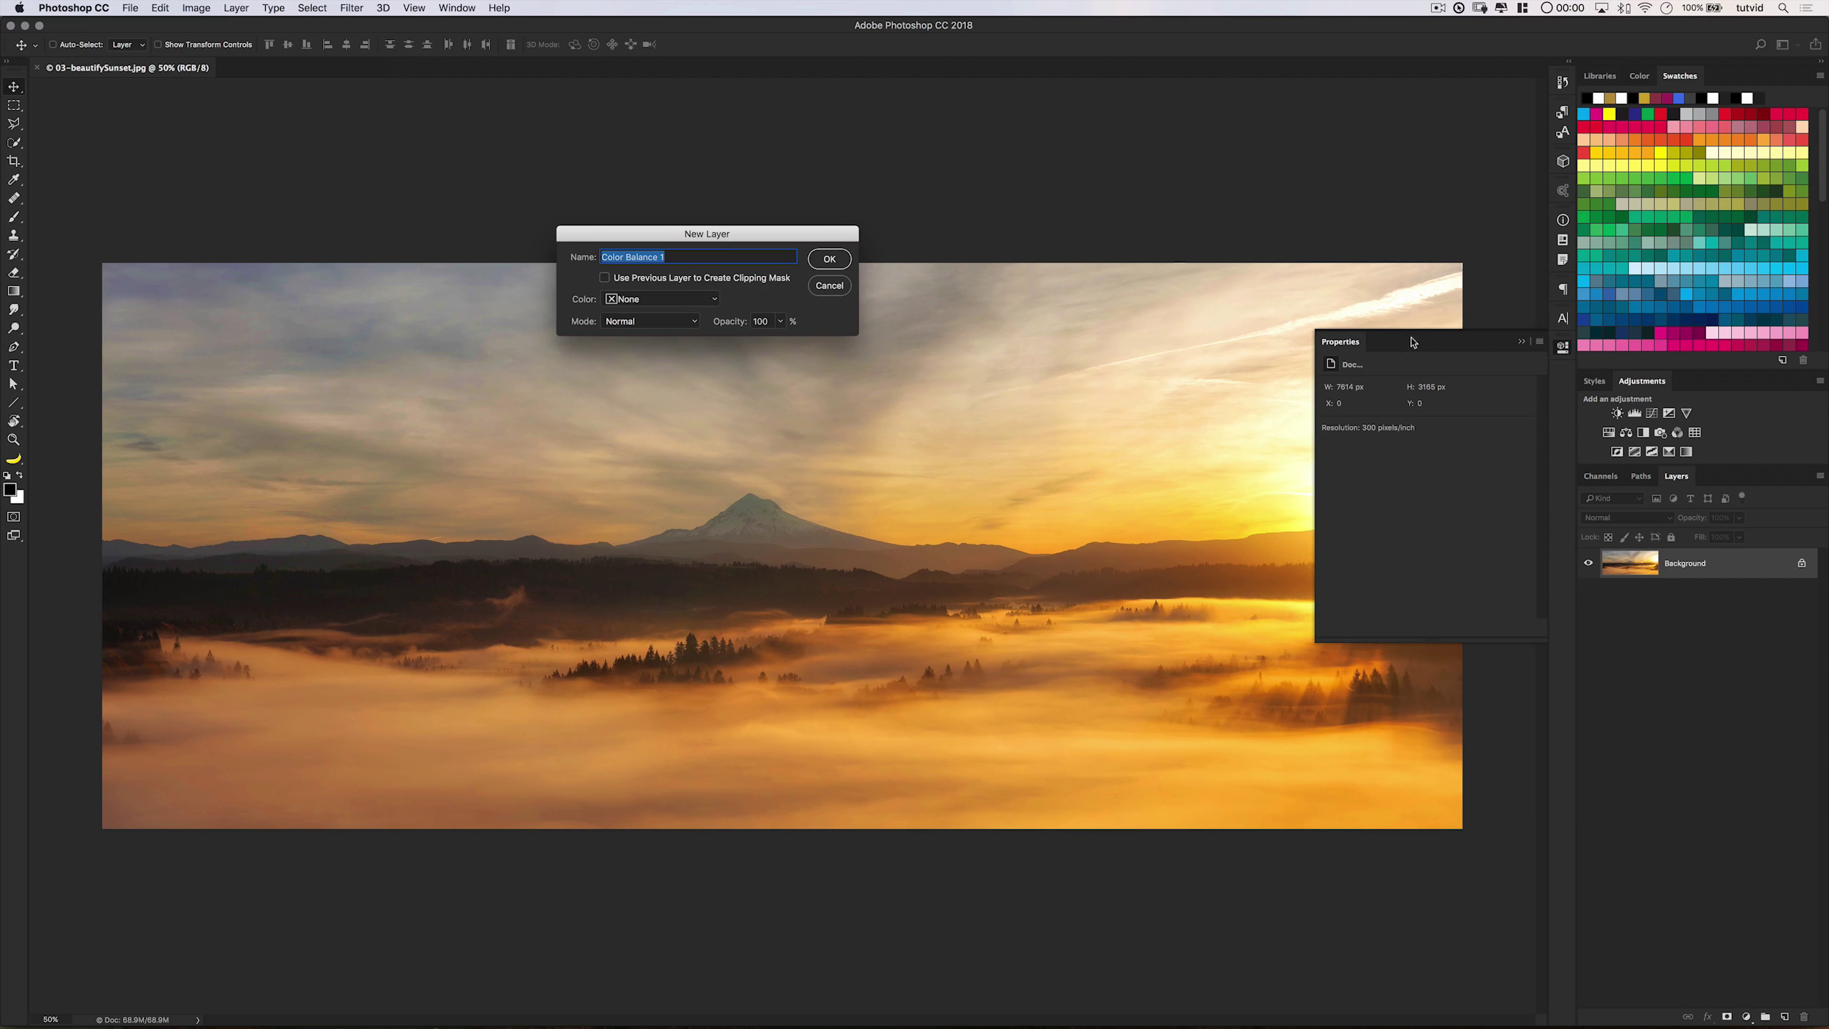
left_click(836, 260)
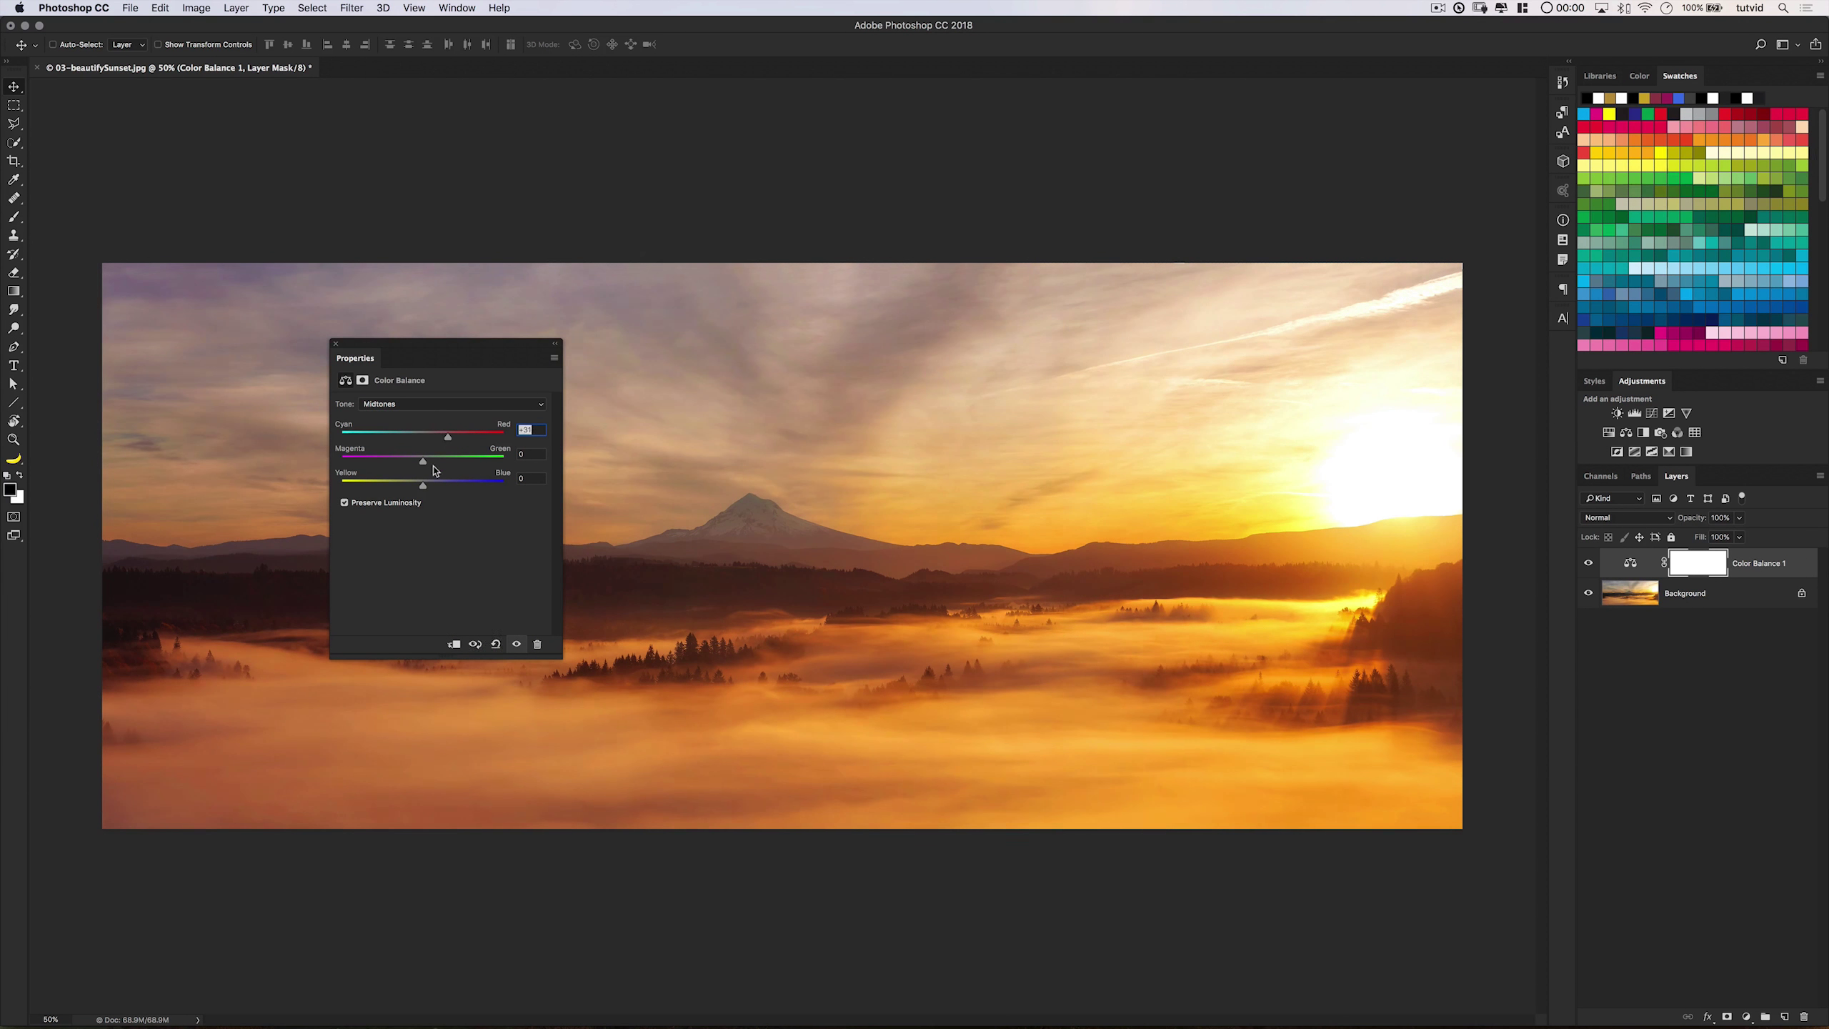
Adjust the Color Balance midtones, set highlights redder with Magenta/Green -17 and Yellow/Blue +13, and compare with the adjustment hidden.
left_click_drag(425, 486, 428, 485)
mouse_move(422, 461)
left_mouse_down()
mouse_move(407, 461)
mouse_move(447, 437)
mouse_move(435, 489)
left_mouse_up()
left_click(424, 402)
left_click(424, 393)
left_click(432, 404)
left_click(425, 433)
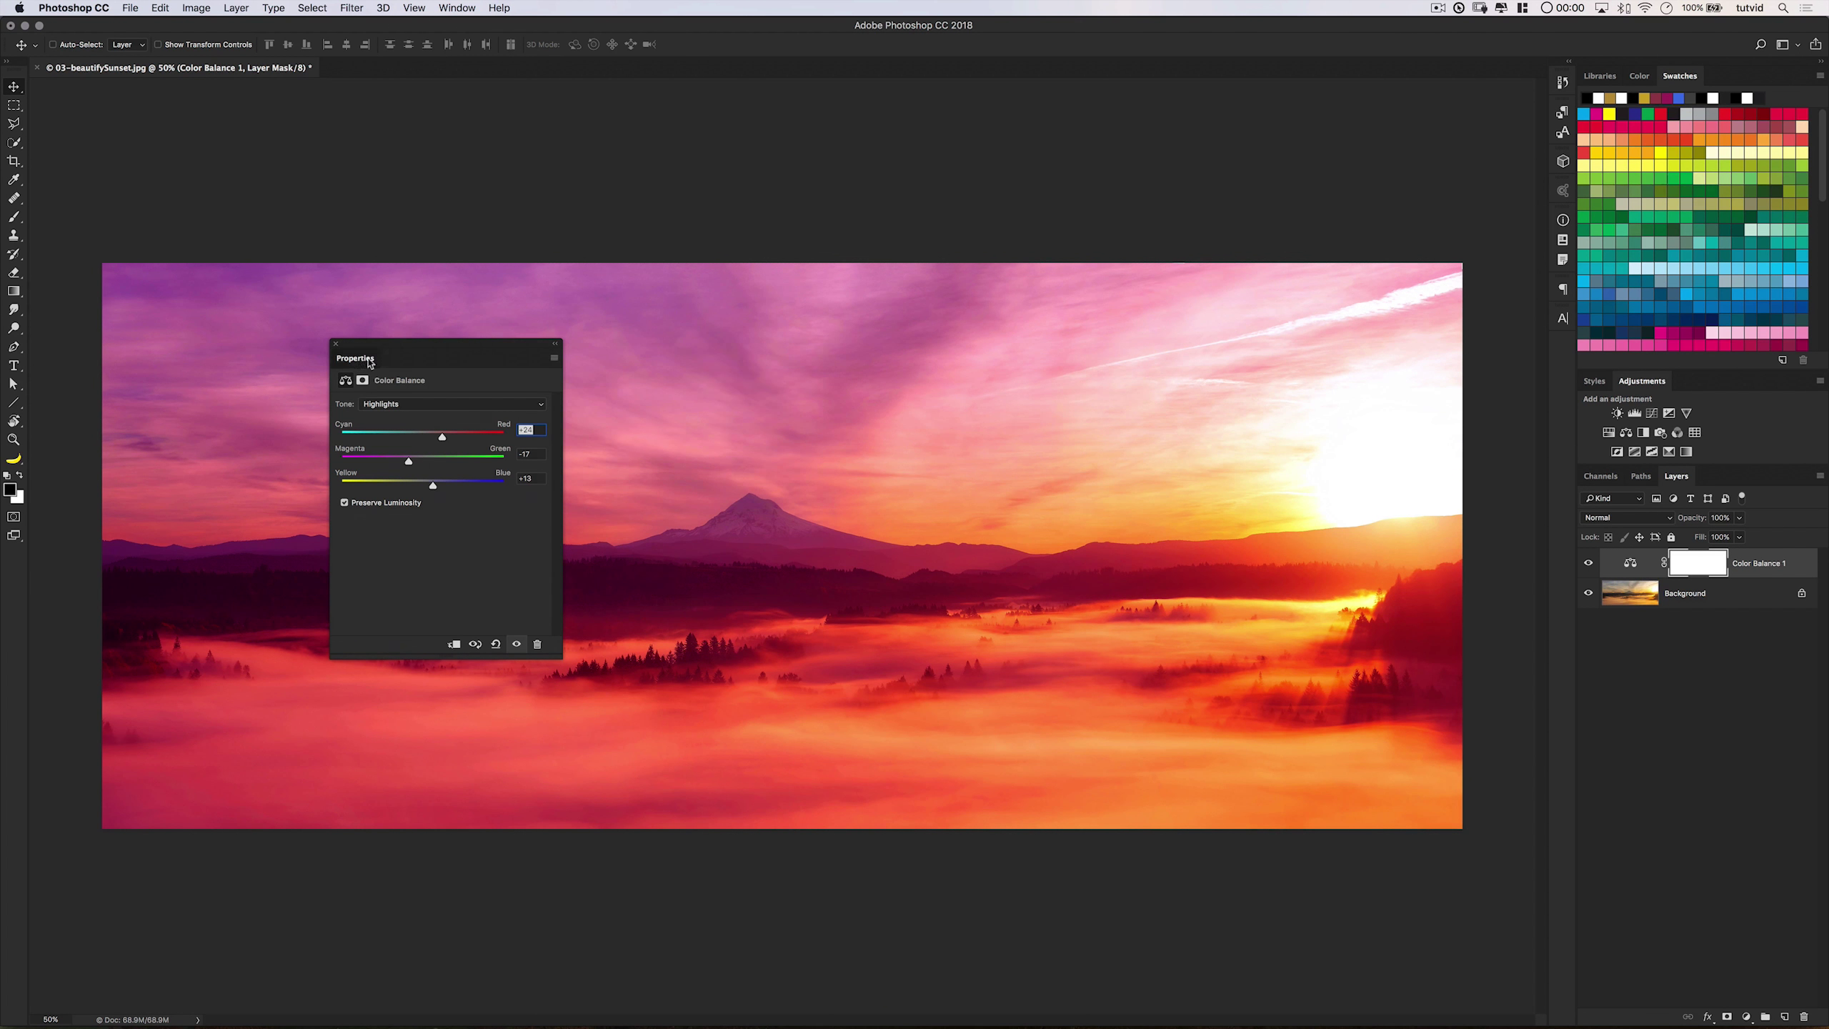
left_click(336, 344)
left_click(1588, 563)
left_click(1588, 564)
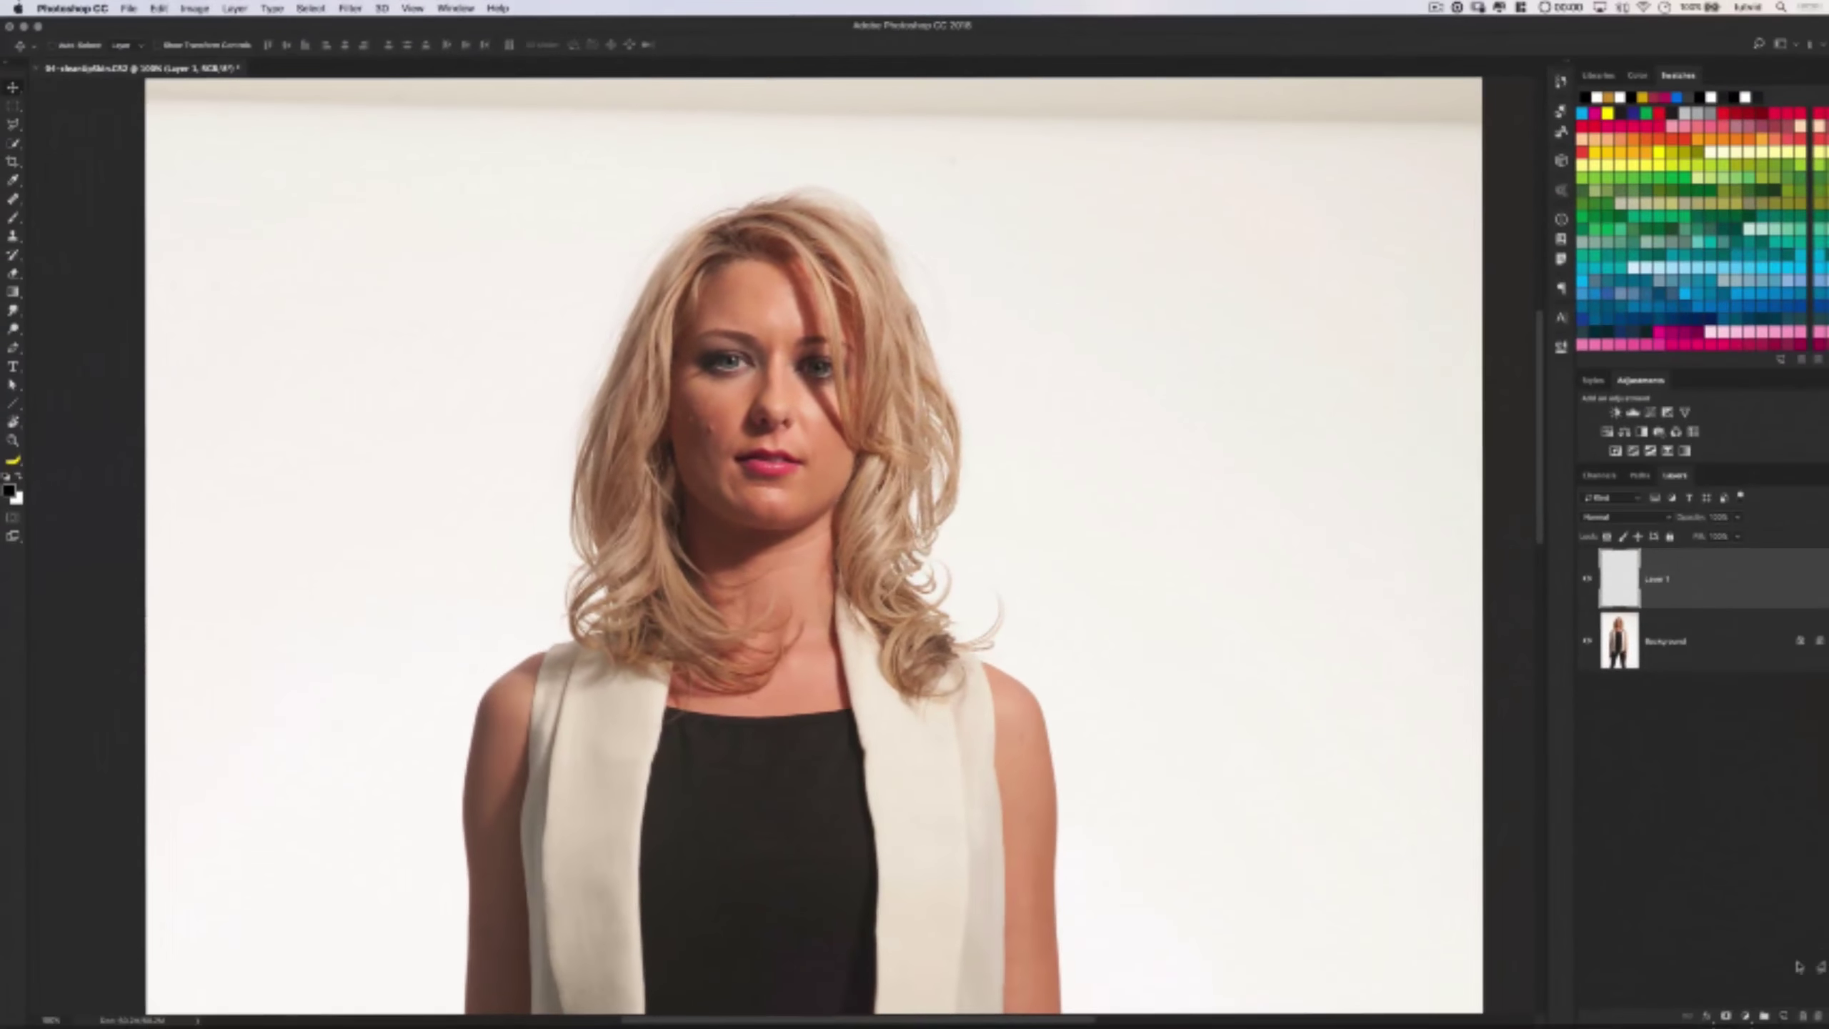
Rename the empty layer above the portrait as blemishes.
double_click(1660, 581)
type("blemishes")
key("Return")
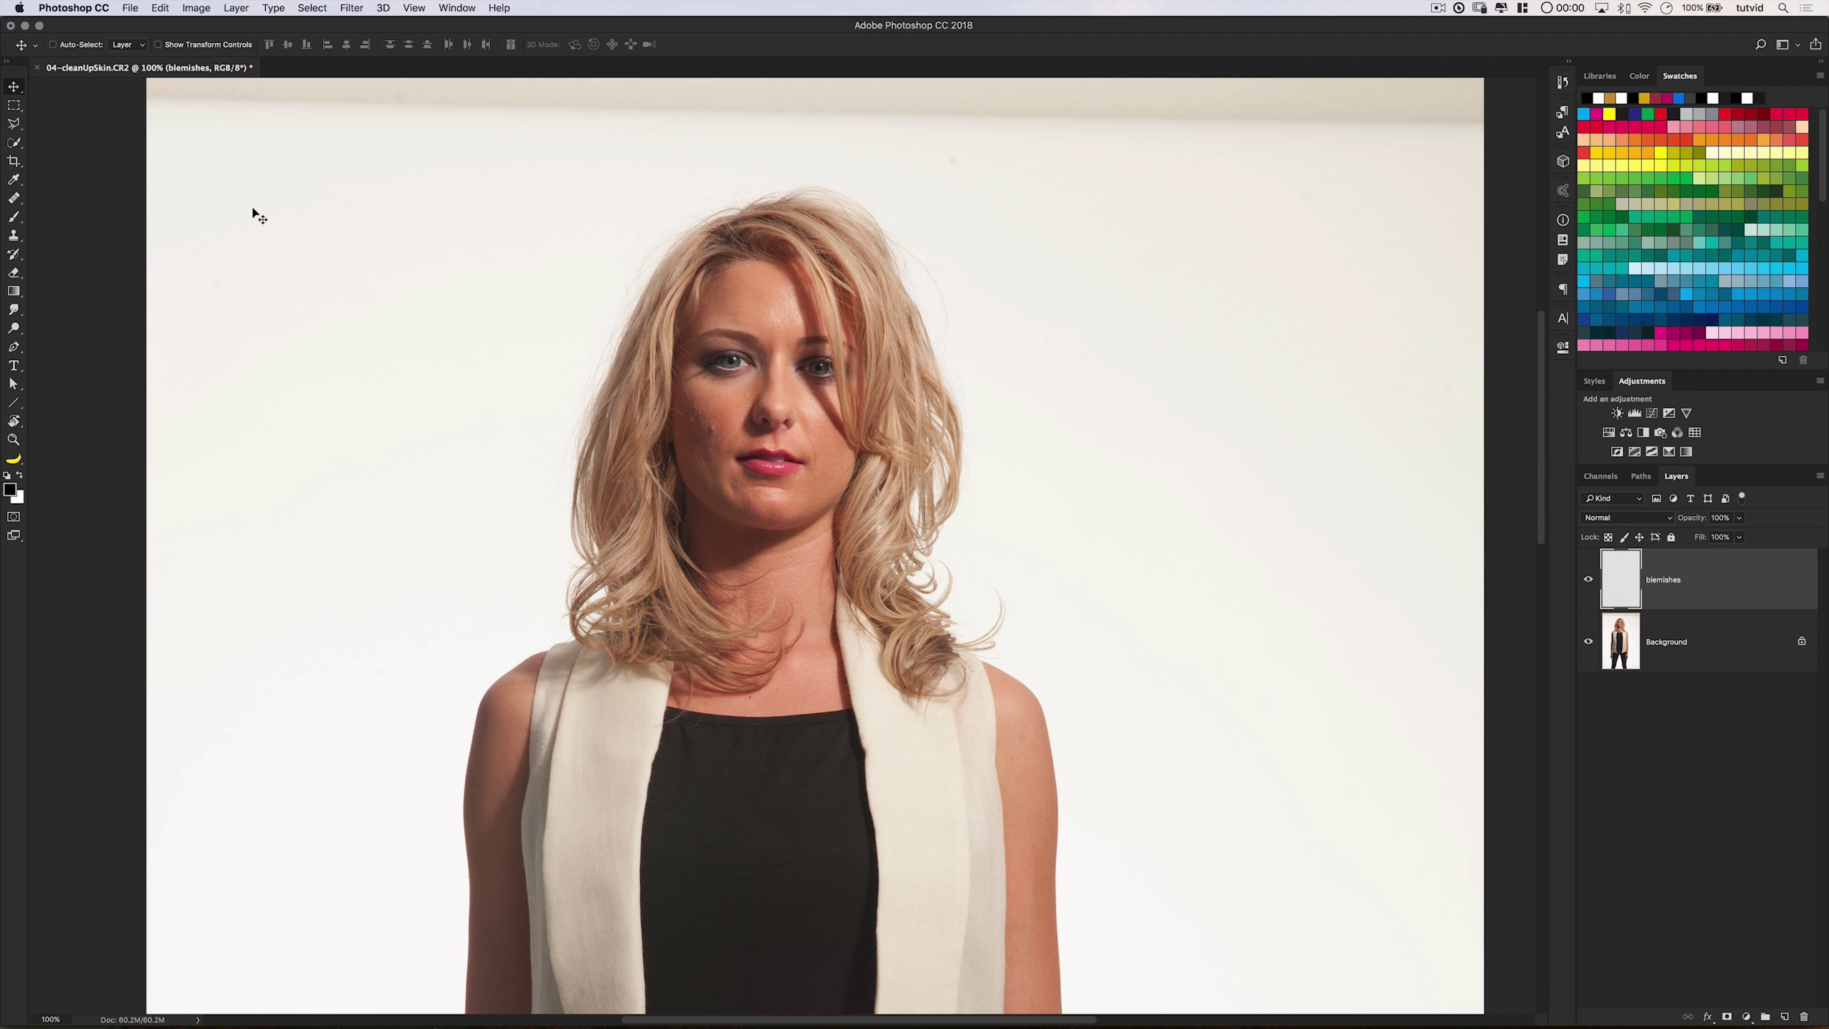
Remove the small spots on the woman's cheek, beside her nose and on her chin with a small Healing Brush on the blemishes layer.
left_click(14, 199)
right_click(17, 198)
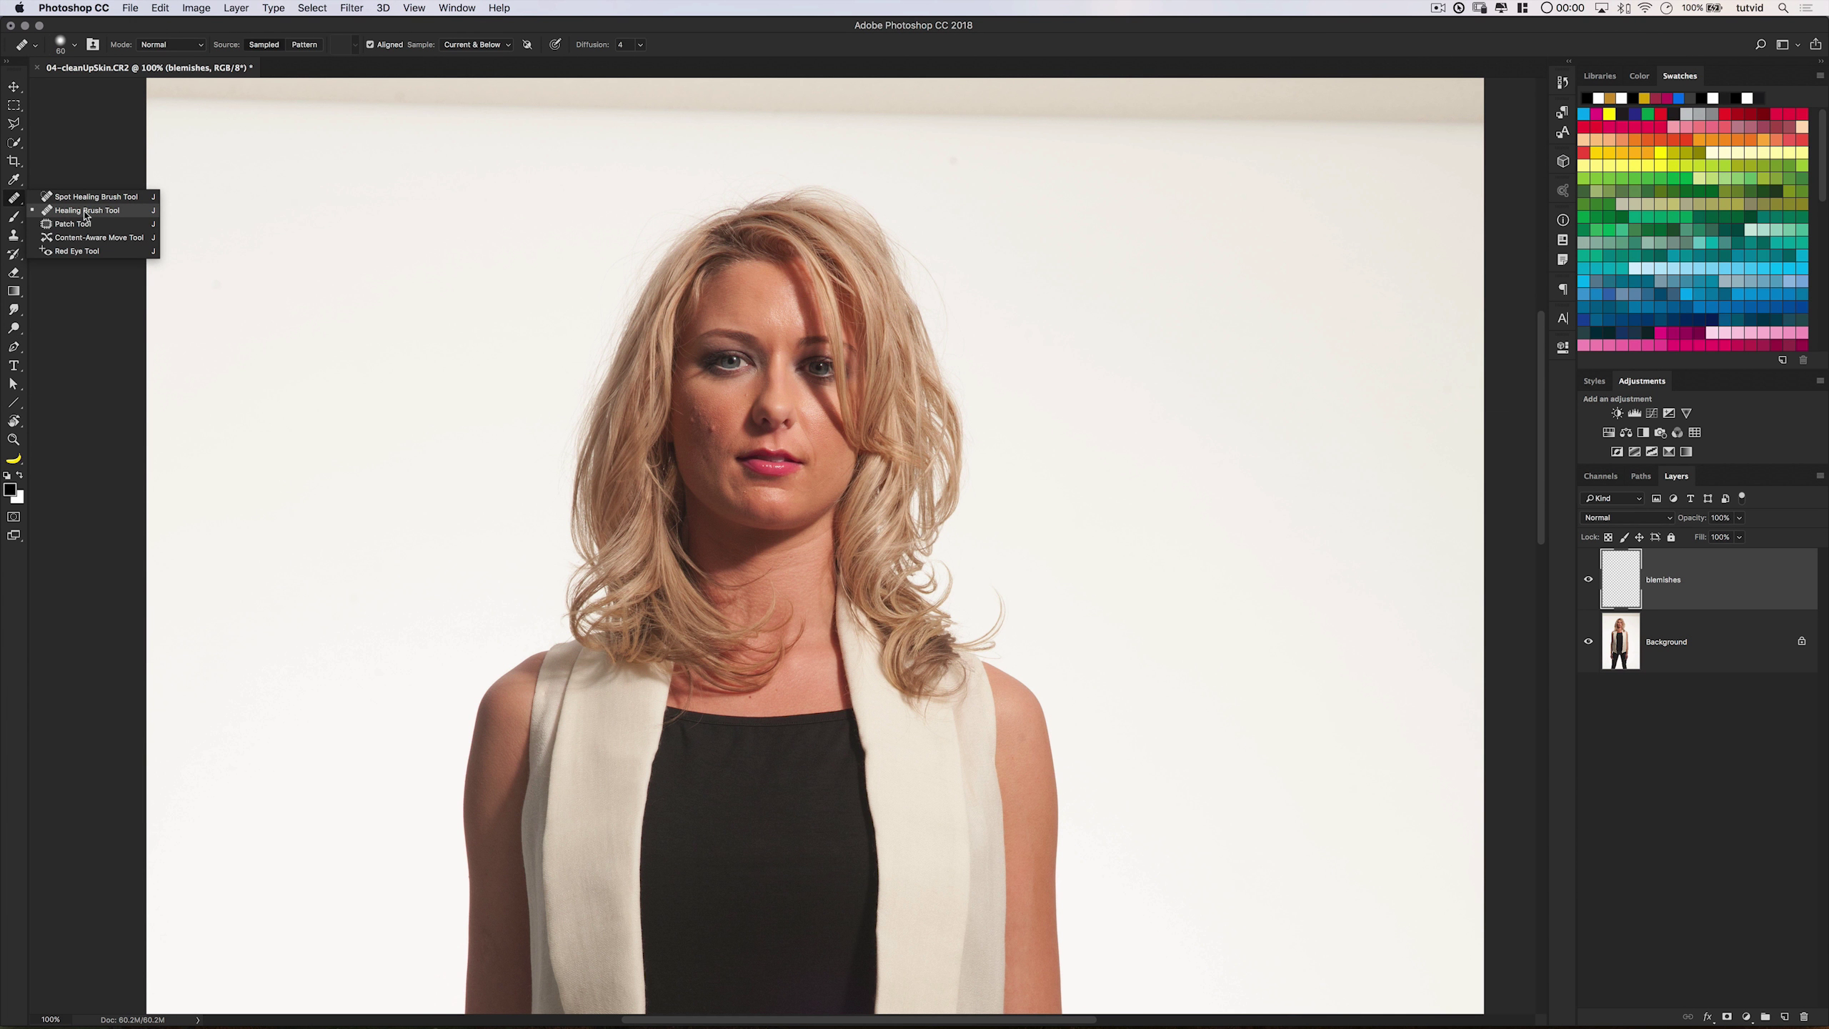
left_click(51, 210)
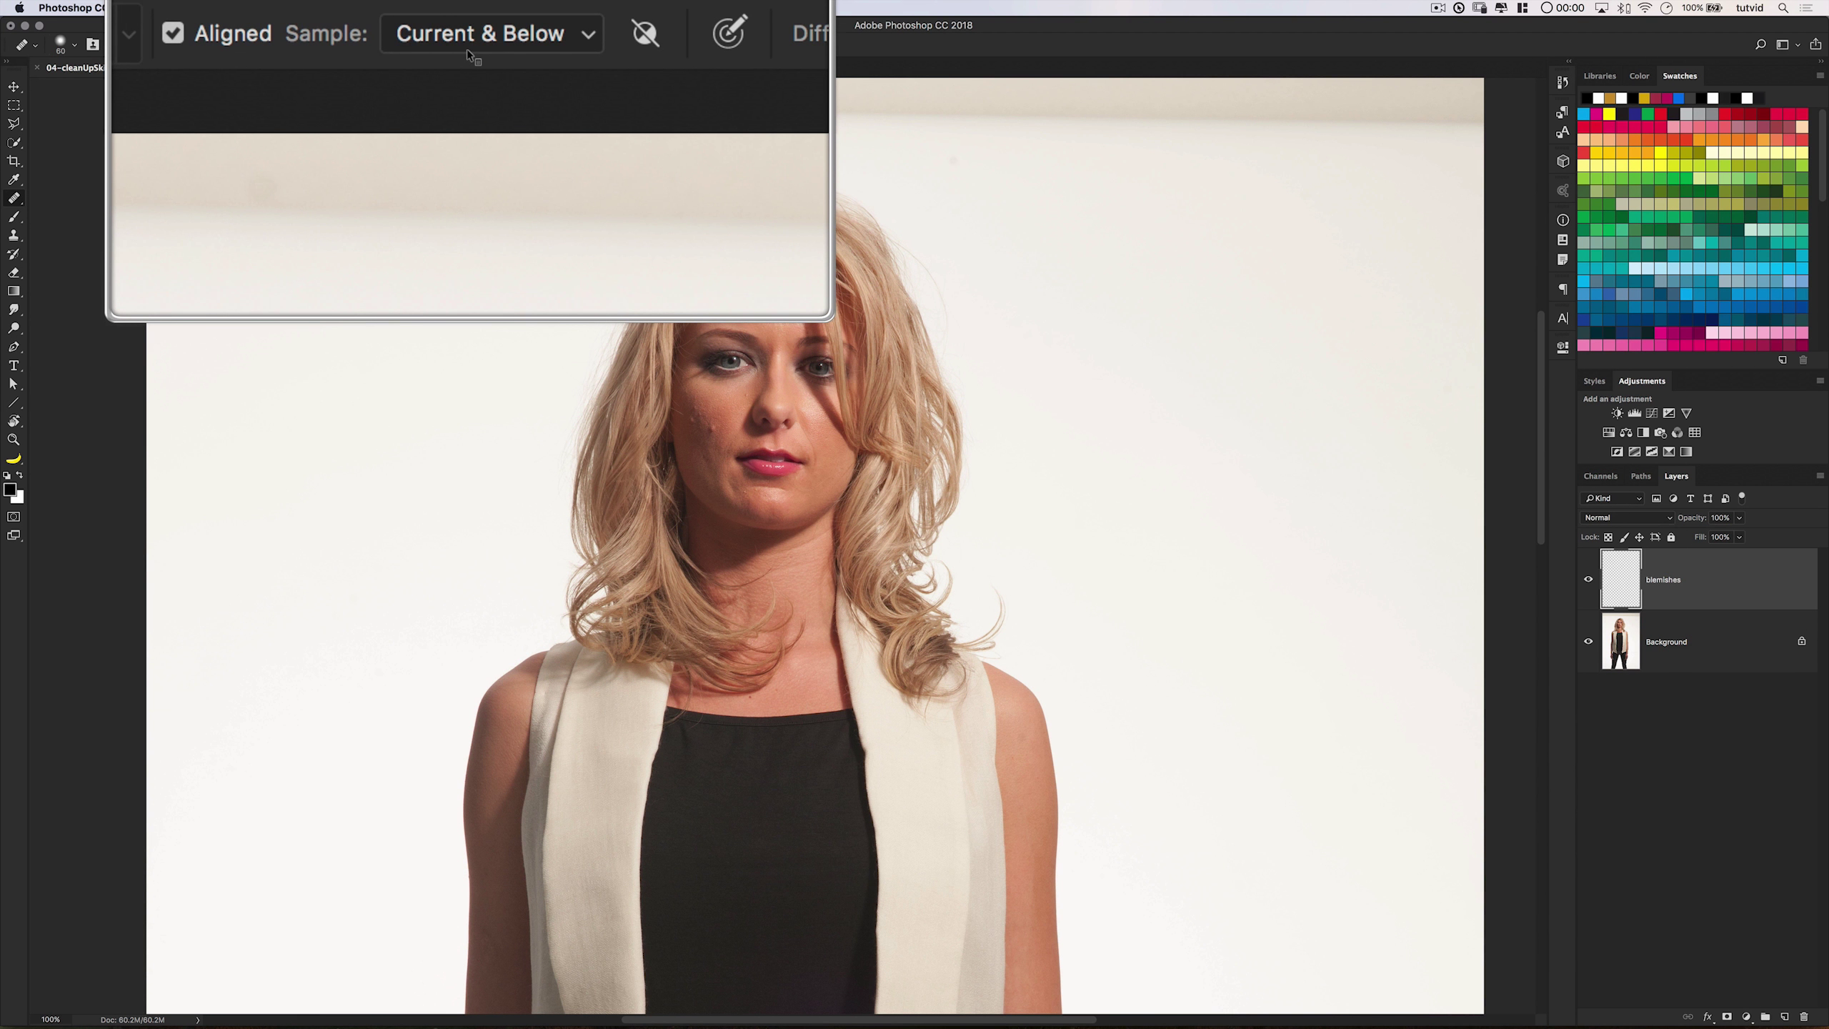
left_click(735, 403, "super")
left_click(734, 404, "super")
key("[")
key("[")
key("[")
key("[")
key("[")
key("[")
key("[")
key("[")
left_click(652, 450, "alt")
left_click(660, 476)
left_click(598, 451)
left_click(664, 487)
left_click(630, 479, "alt")
left_click(600, 441)
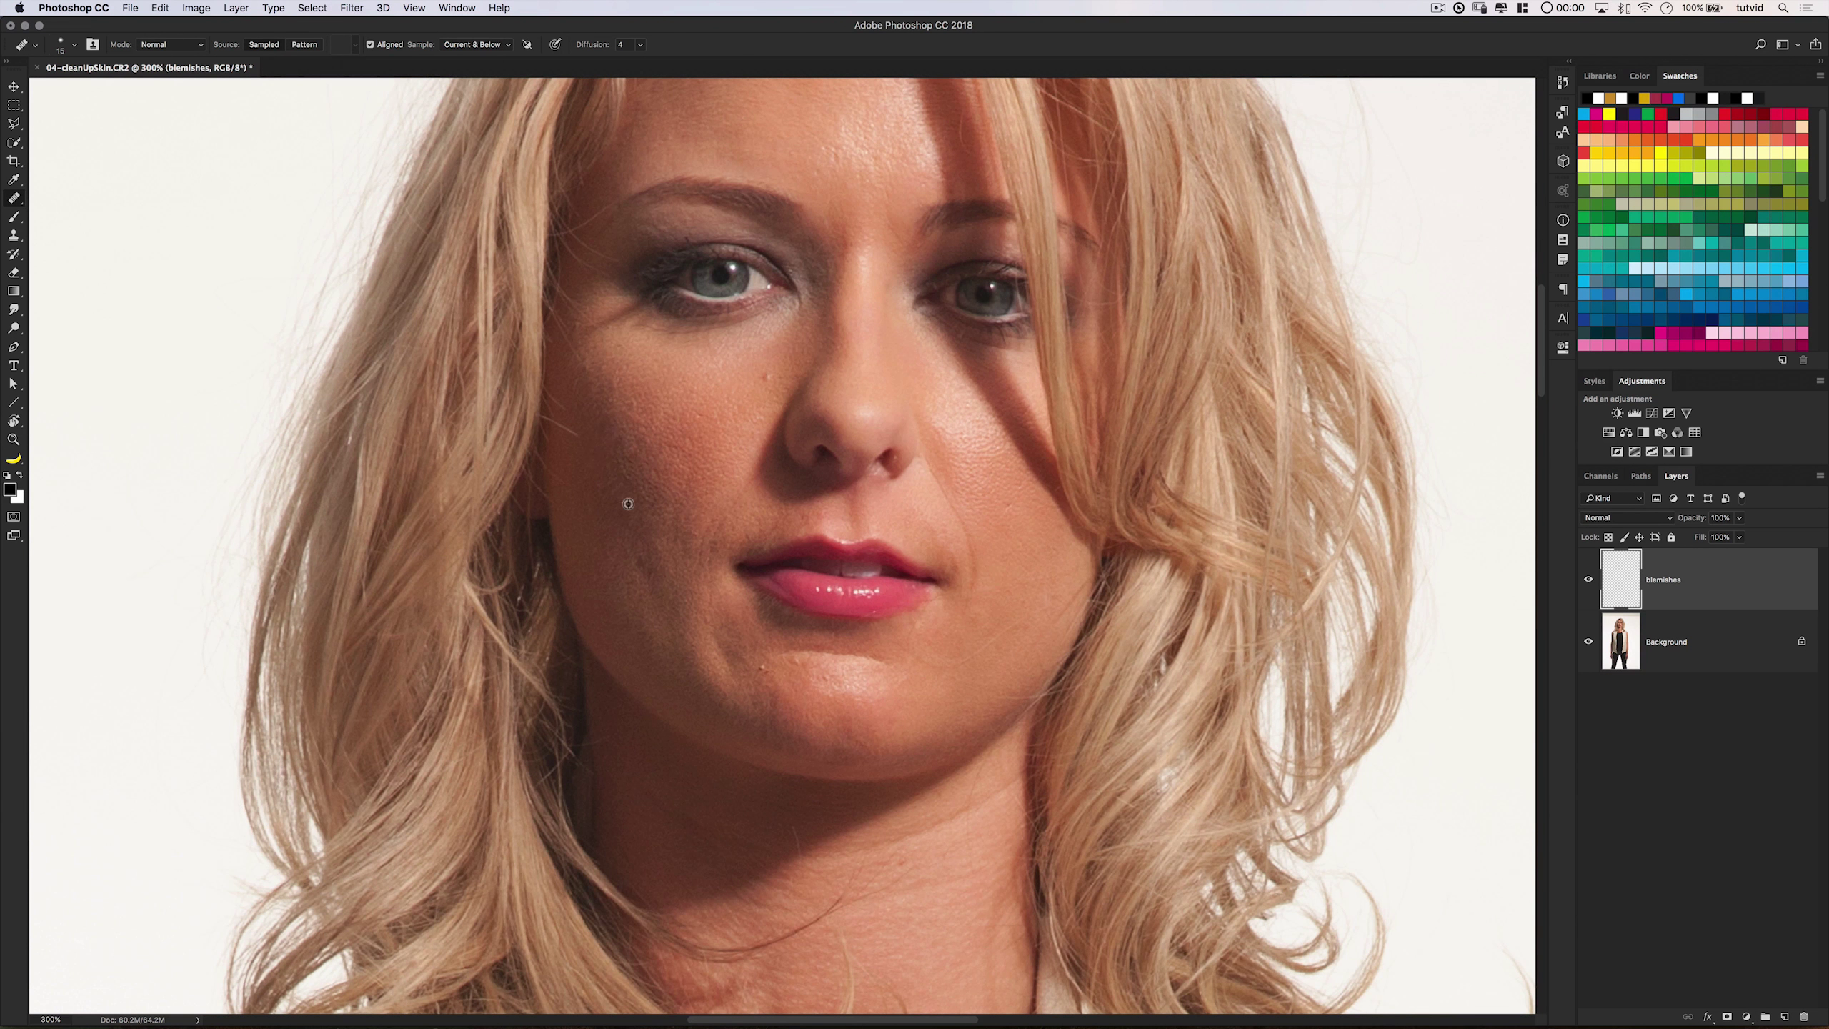
left_click(758, 386)
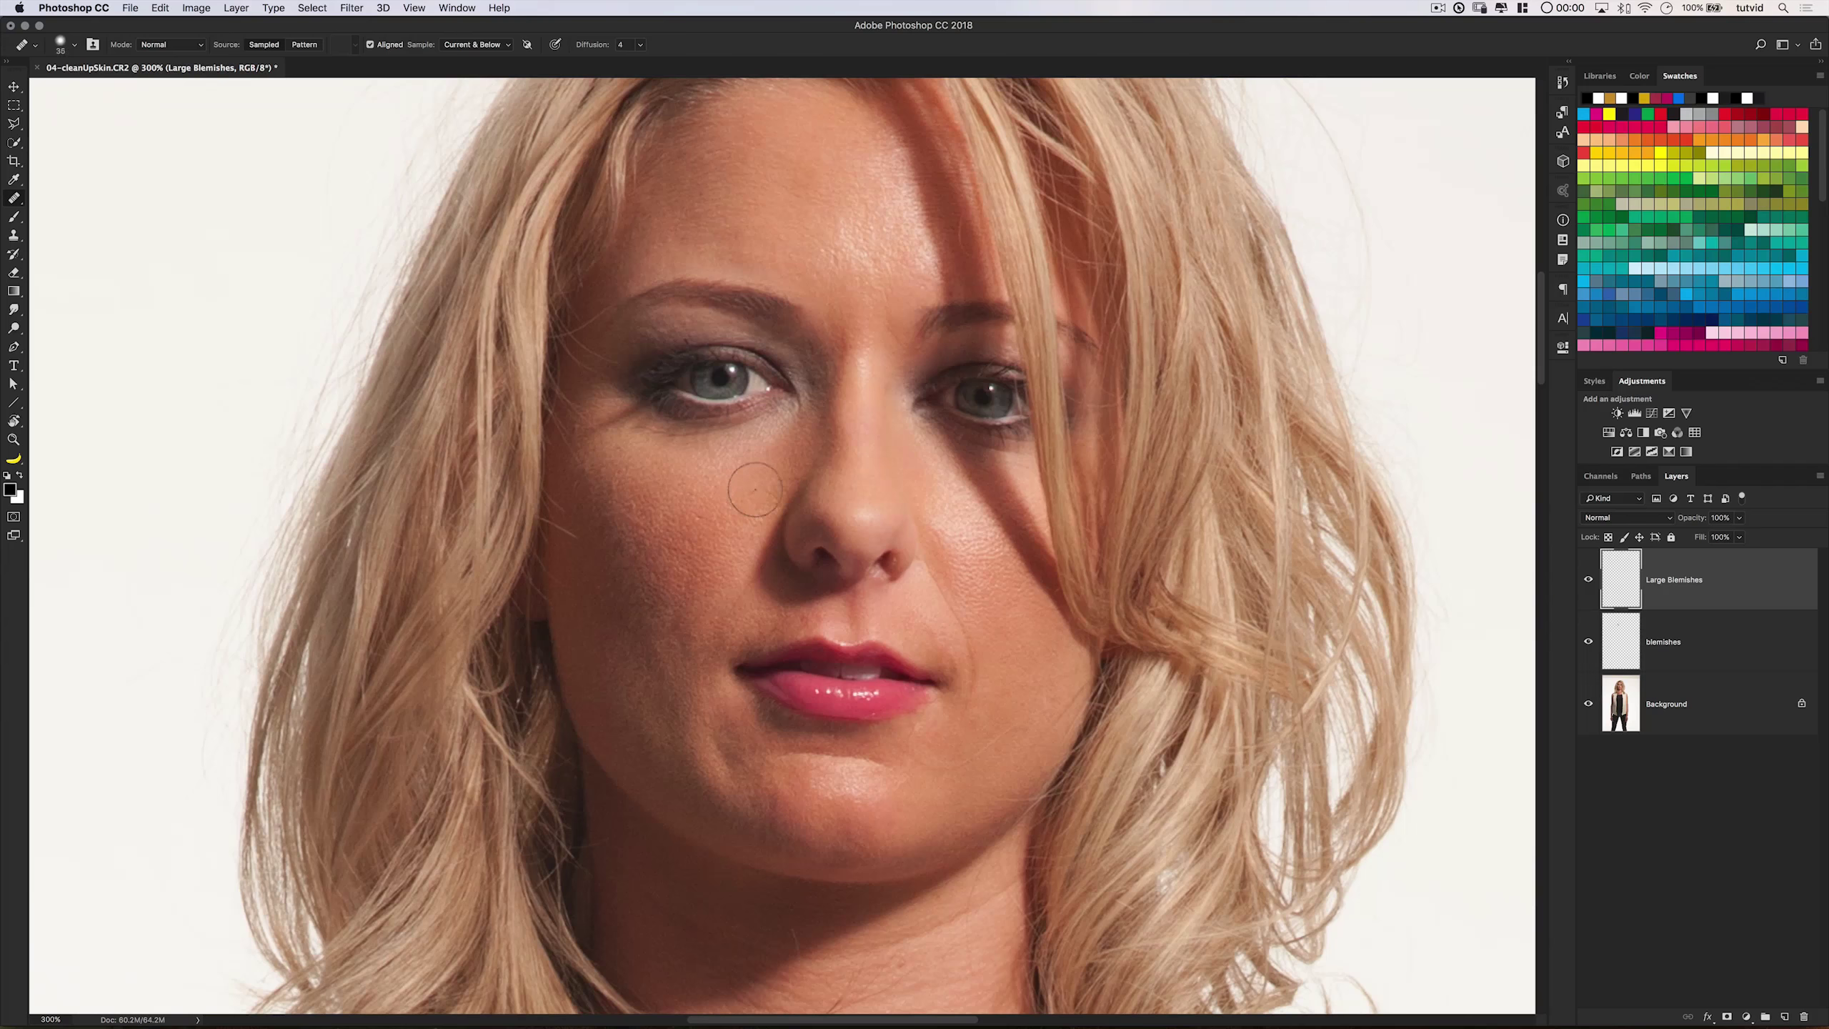
left_click(754, 489)
Try to heal the dark hair shadow across the woman's cheek with the Healing Brush on the Large Blemishes layer.
key("bracketright")
key("bracketright")
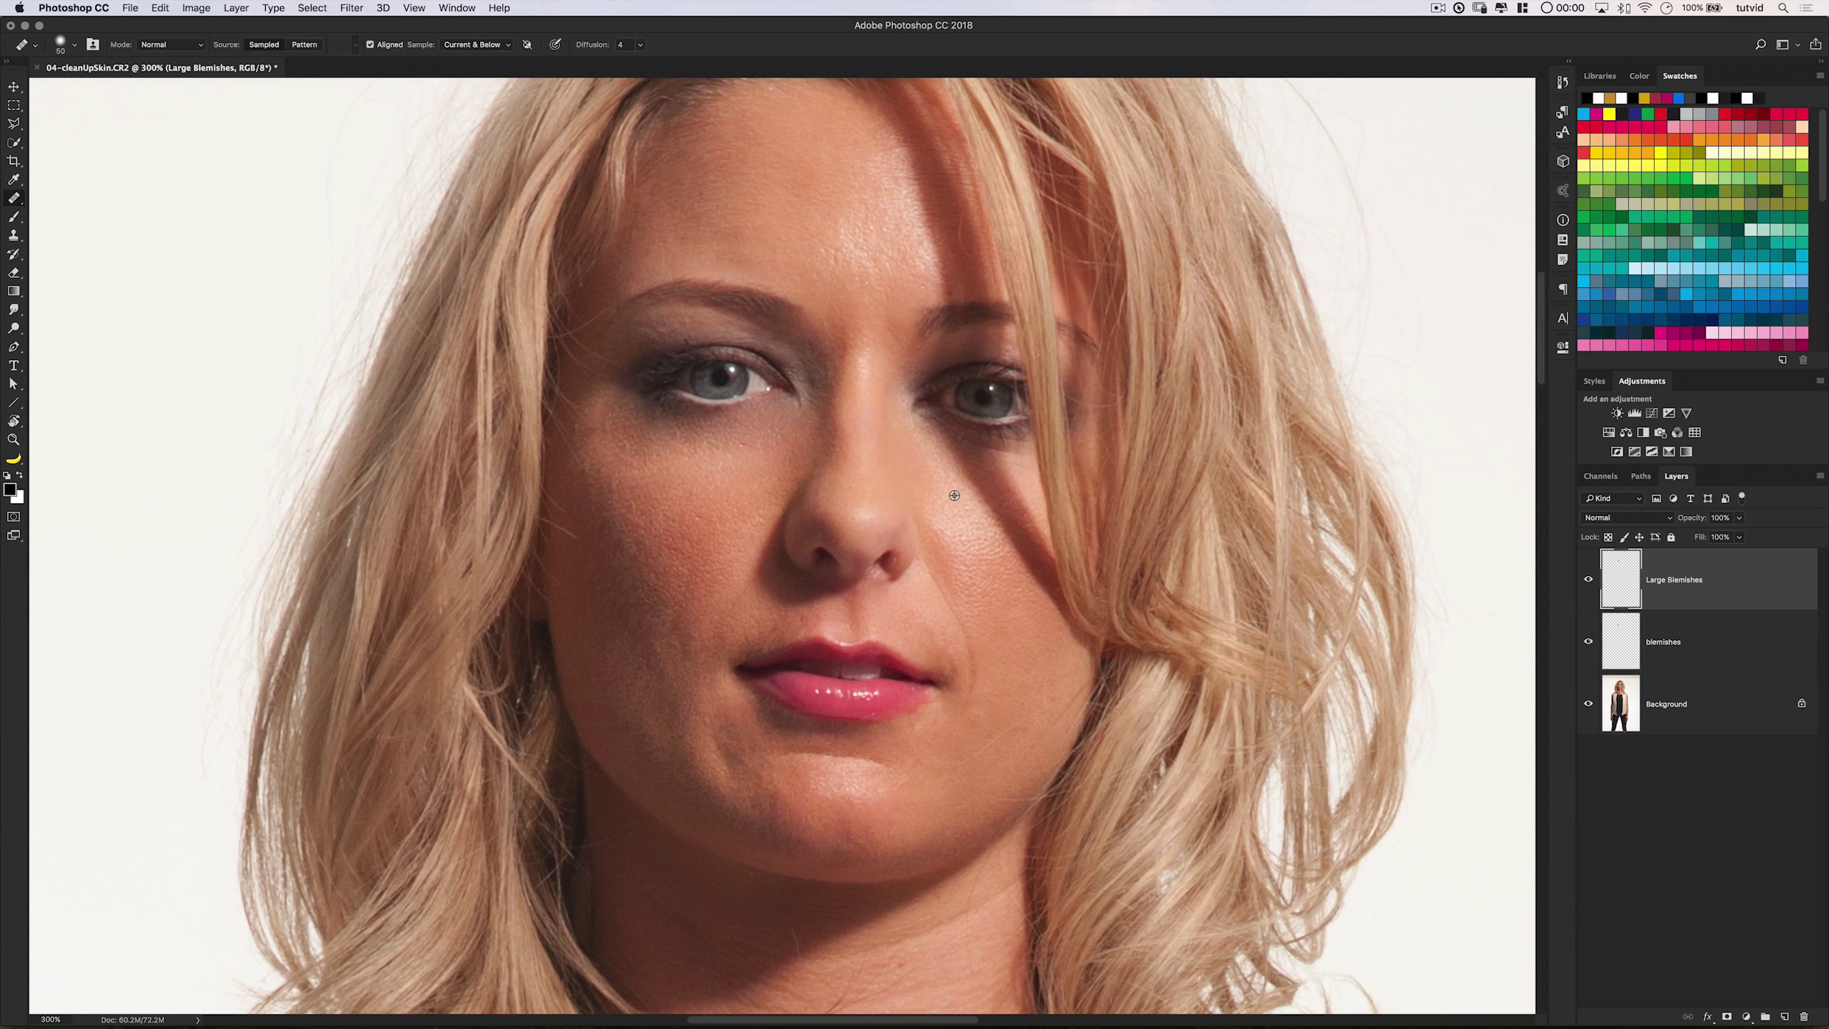
left_click(954, 495, "alt")
mouse_move(969, 460)
left_mouse_down()
mouse_move(1007, 535)
mouse_move(968, 478)
left_mouse_up()
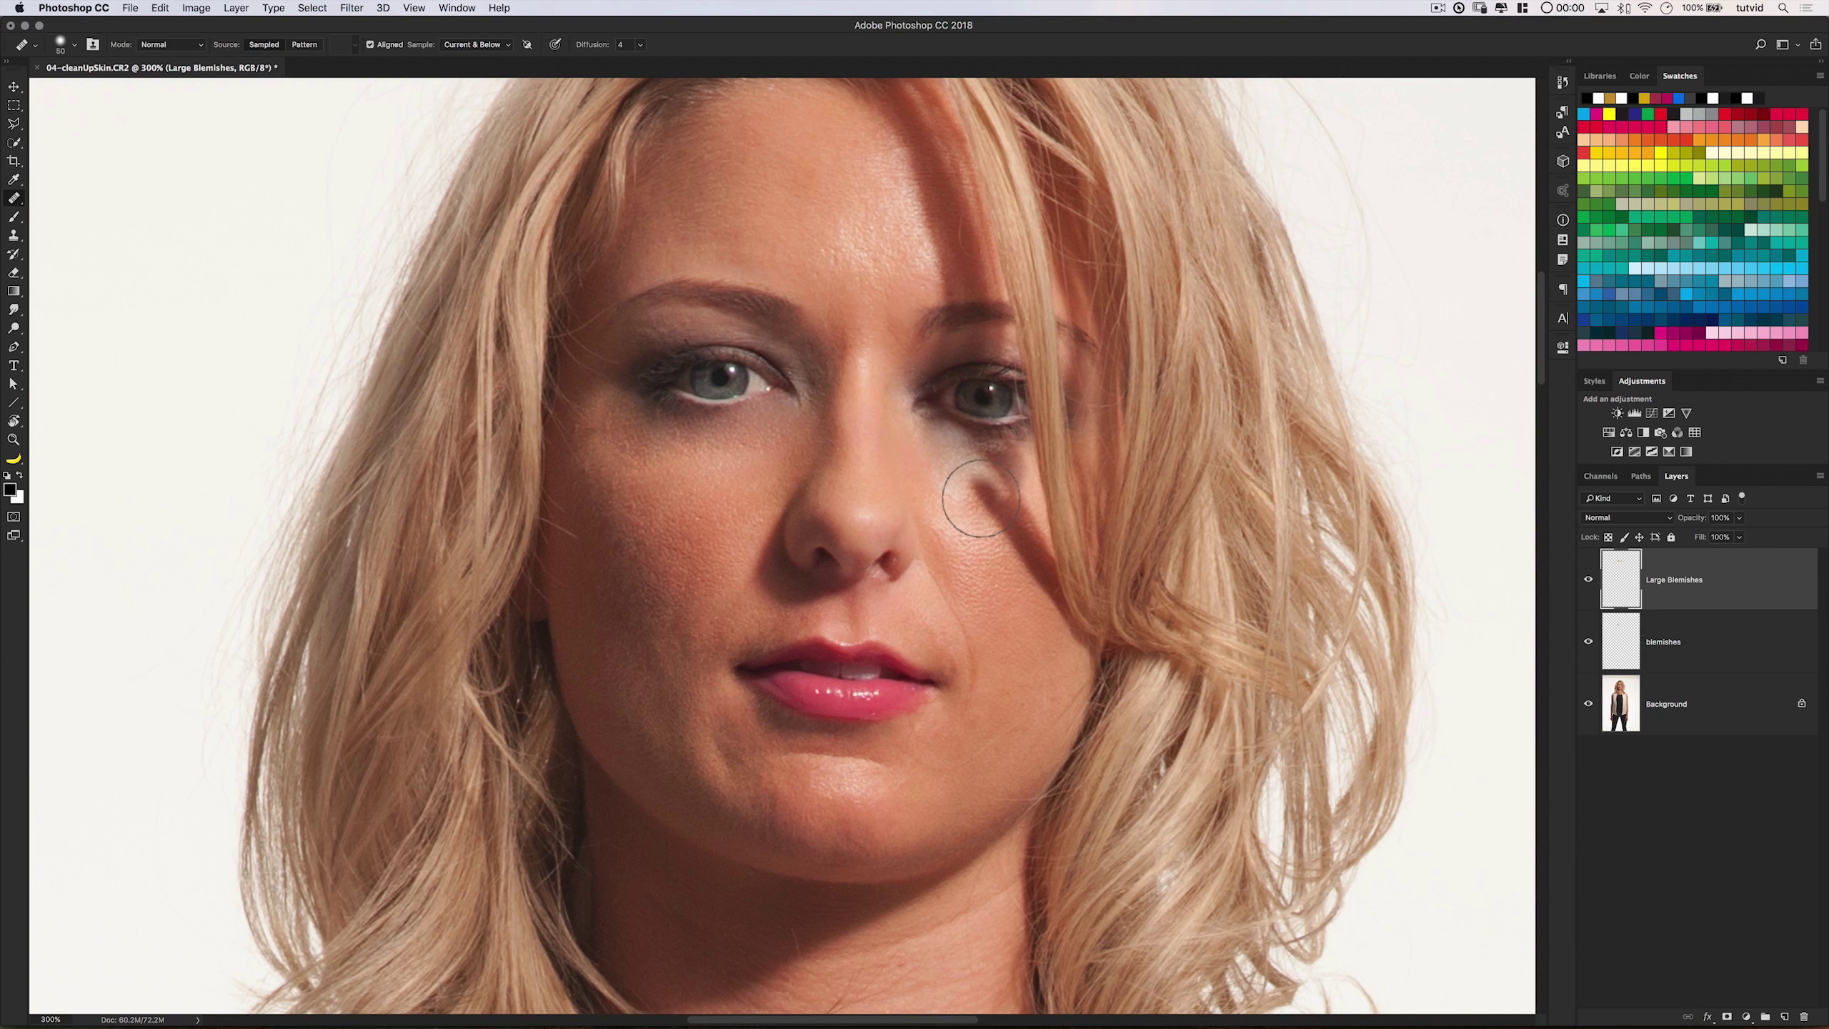
left_click_drag(1693, 519, 1663, 520)
left_click(968, 530, "alt")
key("bracketleft")
key("bracketleft")
key("bracketleft")
left_click_drag(1025, 476, 1020, 459)
key("bracketleft")
left_click(1588, 580)
left_click(1588, 580)
Replace the Large Blemishes layer with a new empty layer of the same name.
key("Delete")
key("alt+shift+super+n")
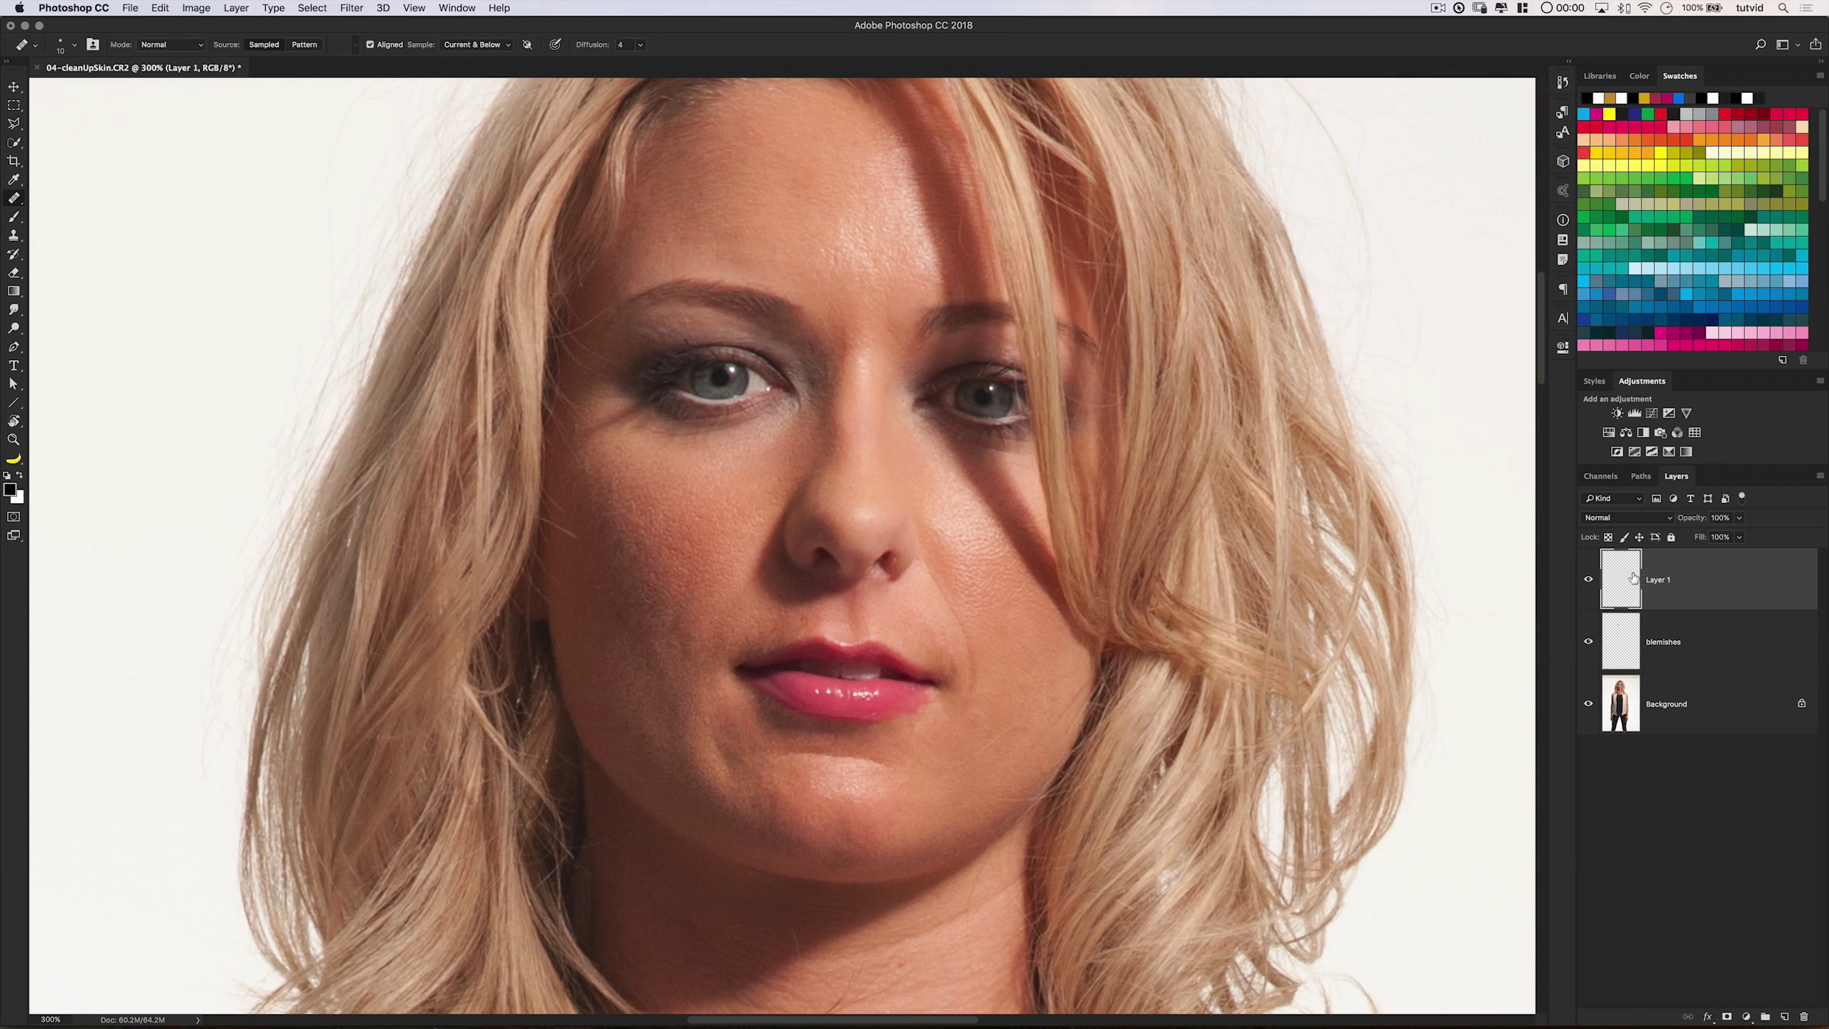
double_click(1657, 579)
type("Large Blemishes")
key("Return")
Heal the skin under the unshadowed eye with a larger Healing Brush and lower the Large Blemishes layer's opacity.
key("bracketright")
key("bracketright")
key("bracketright")
key("bracketright")
left_click(727, 506, "alt")
left_click_drag(773, 435, 625, 420)
left_click(1738, 518)
left_click_drag(1741, 536, 1697, 537)
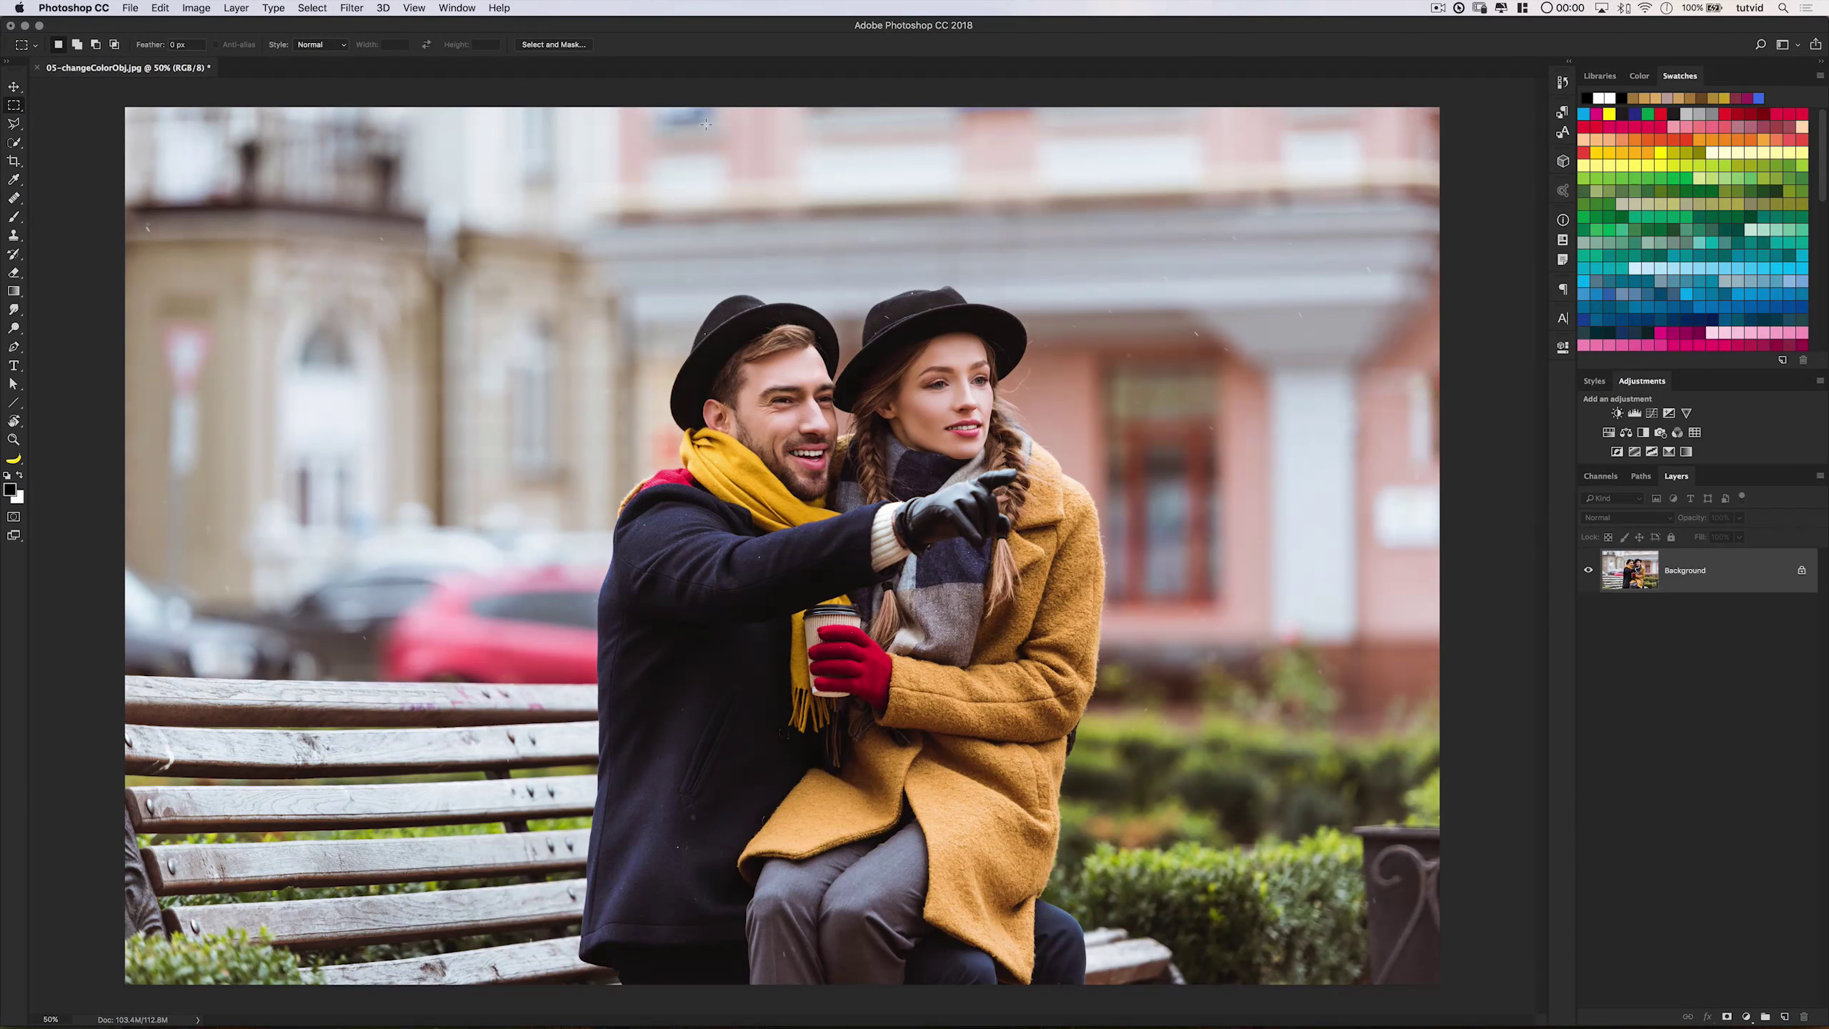
Add a magenta solid color fill layer above the photo of the couple.
left_click(238, 9)
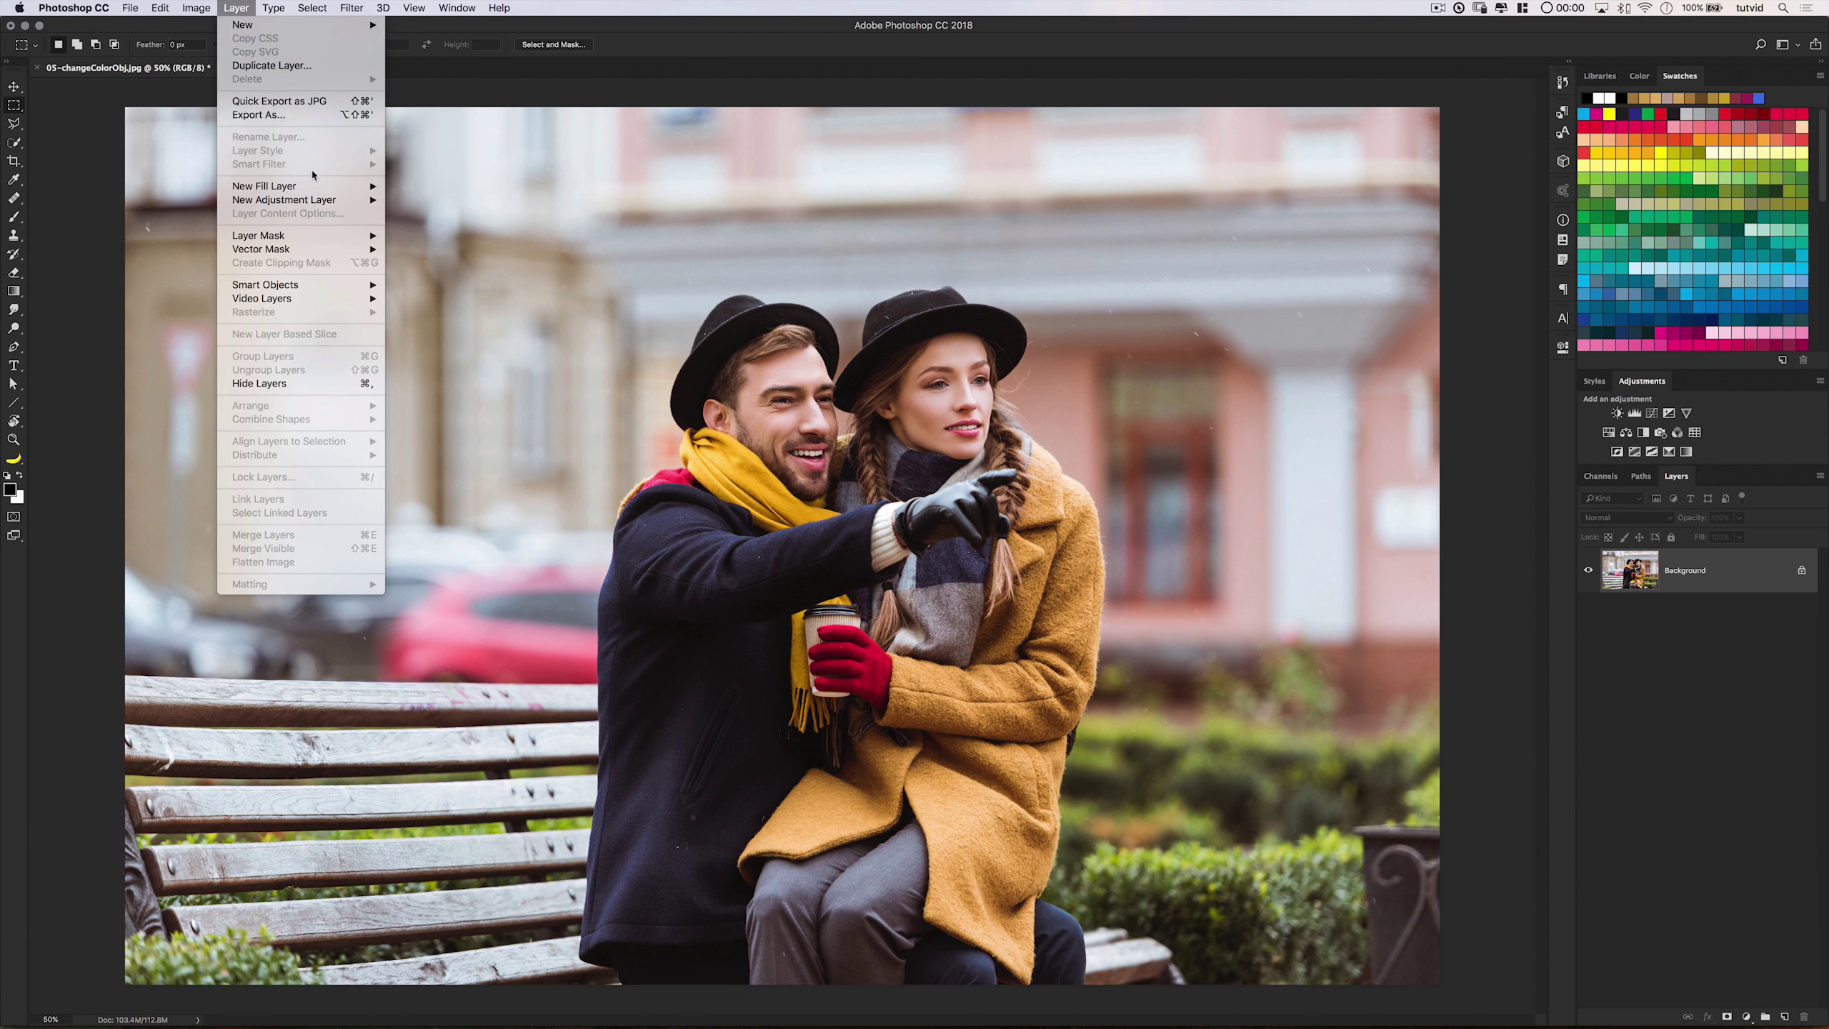
mouse_move(313, 186)
left_click(410, 192)
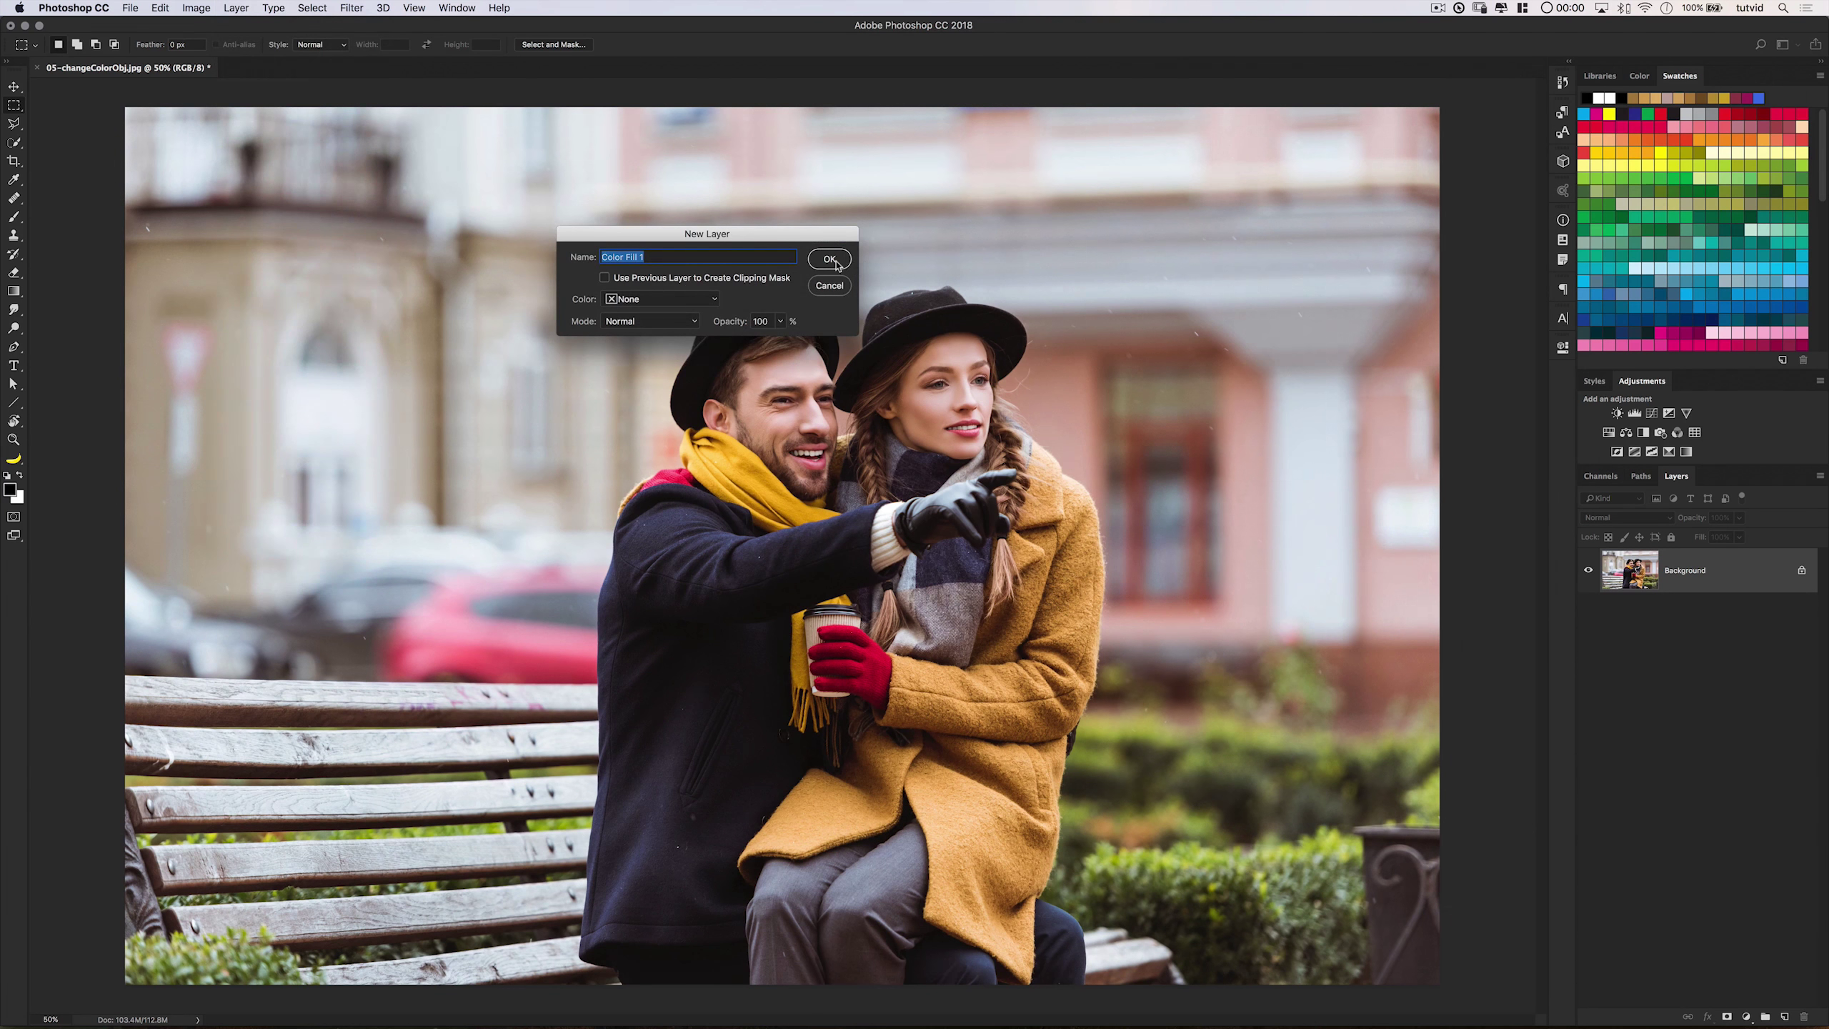
left_click(848, 262)
left_click(1418, 528)
left_click(1365, 551)
left_click(1552, 507)
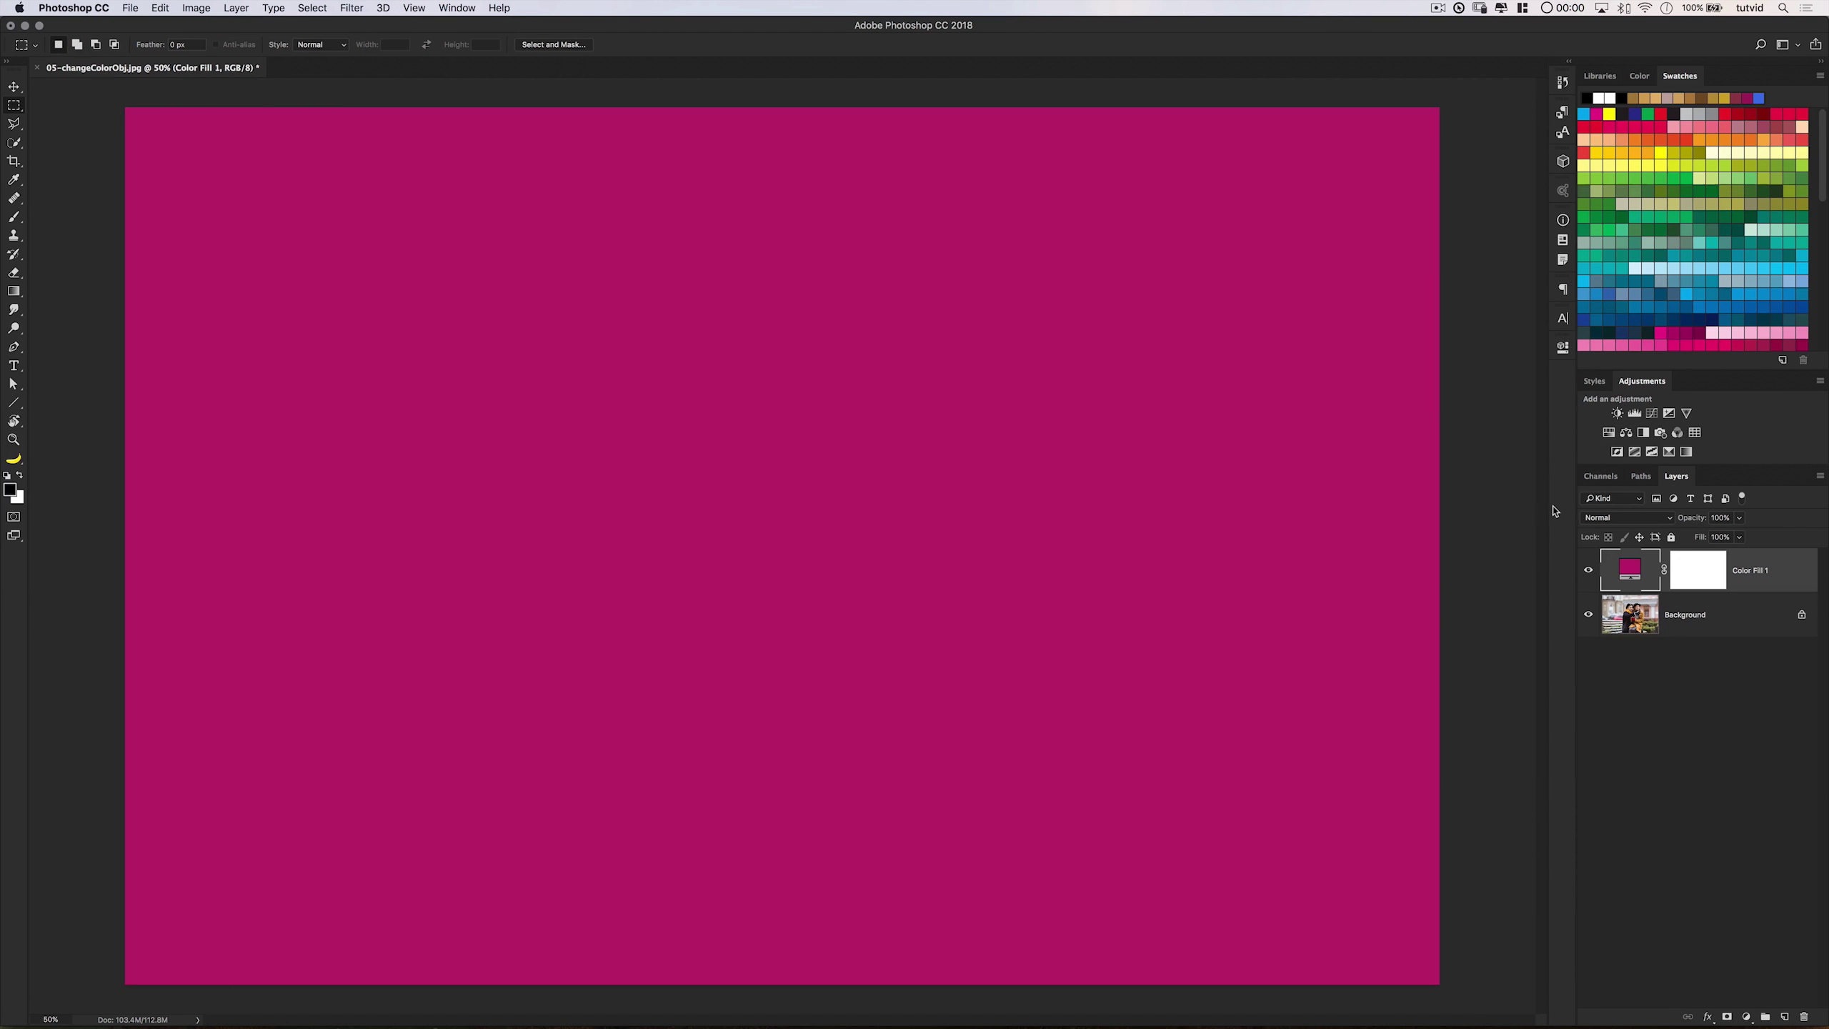
Invert the color fill layer's mask to black and set the layer's blend mode to Hue.
left_click(1700, 571)
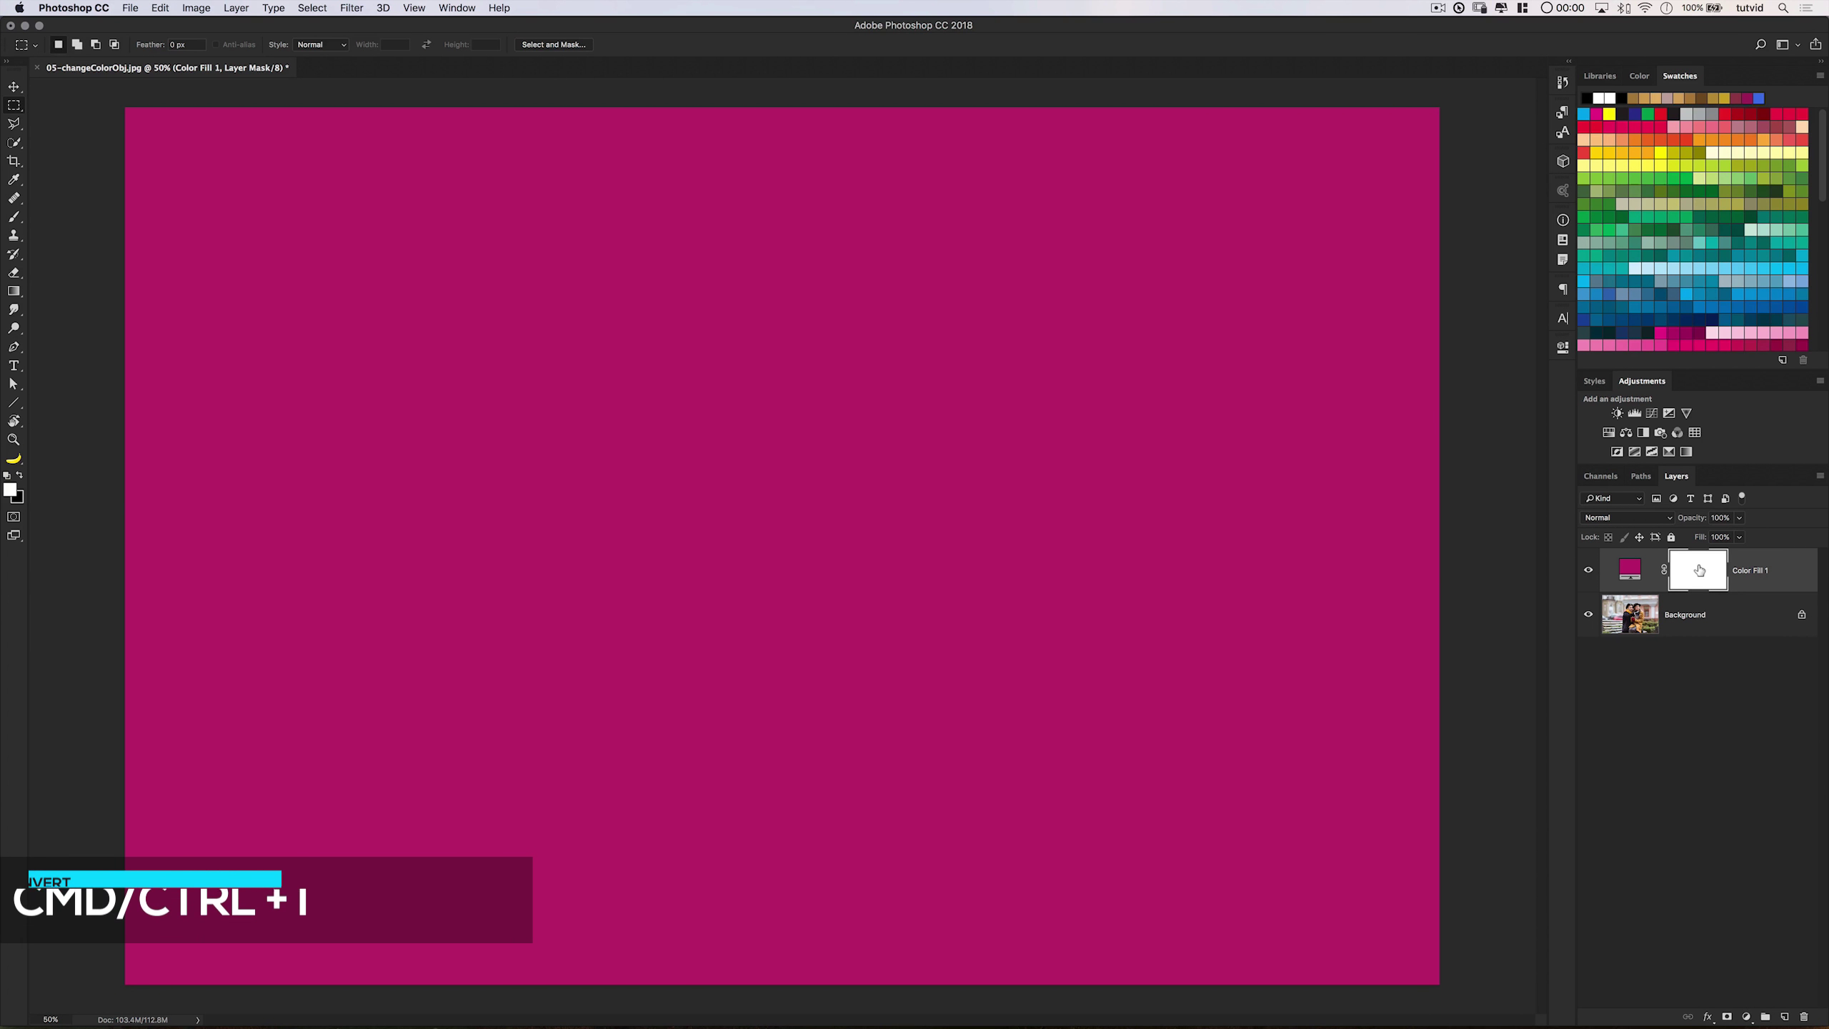
key("super+i")
left_click(1629, 570)
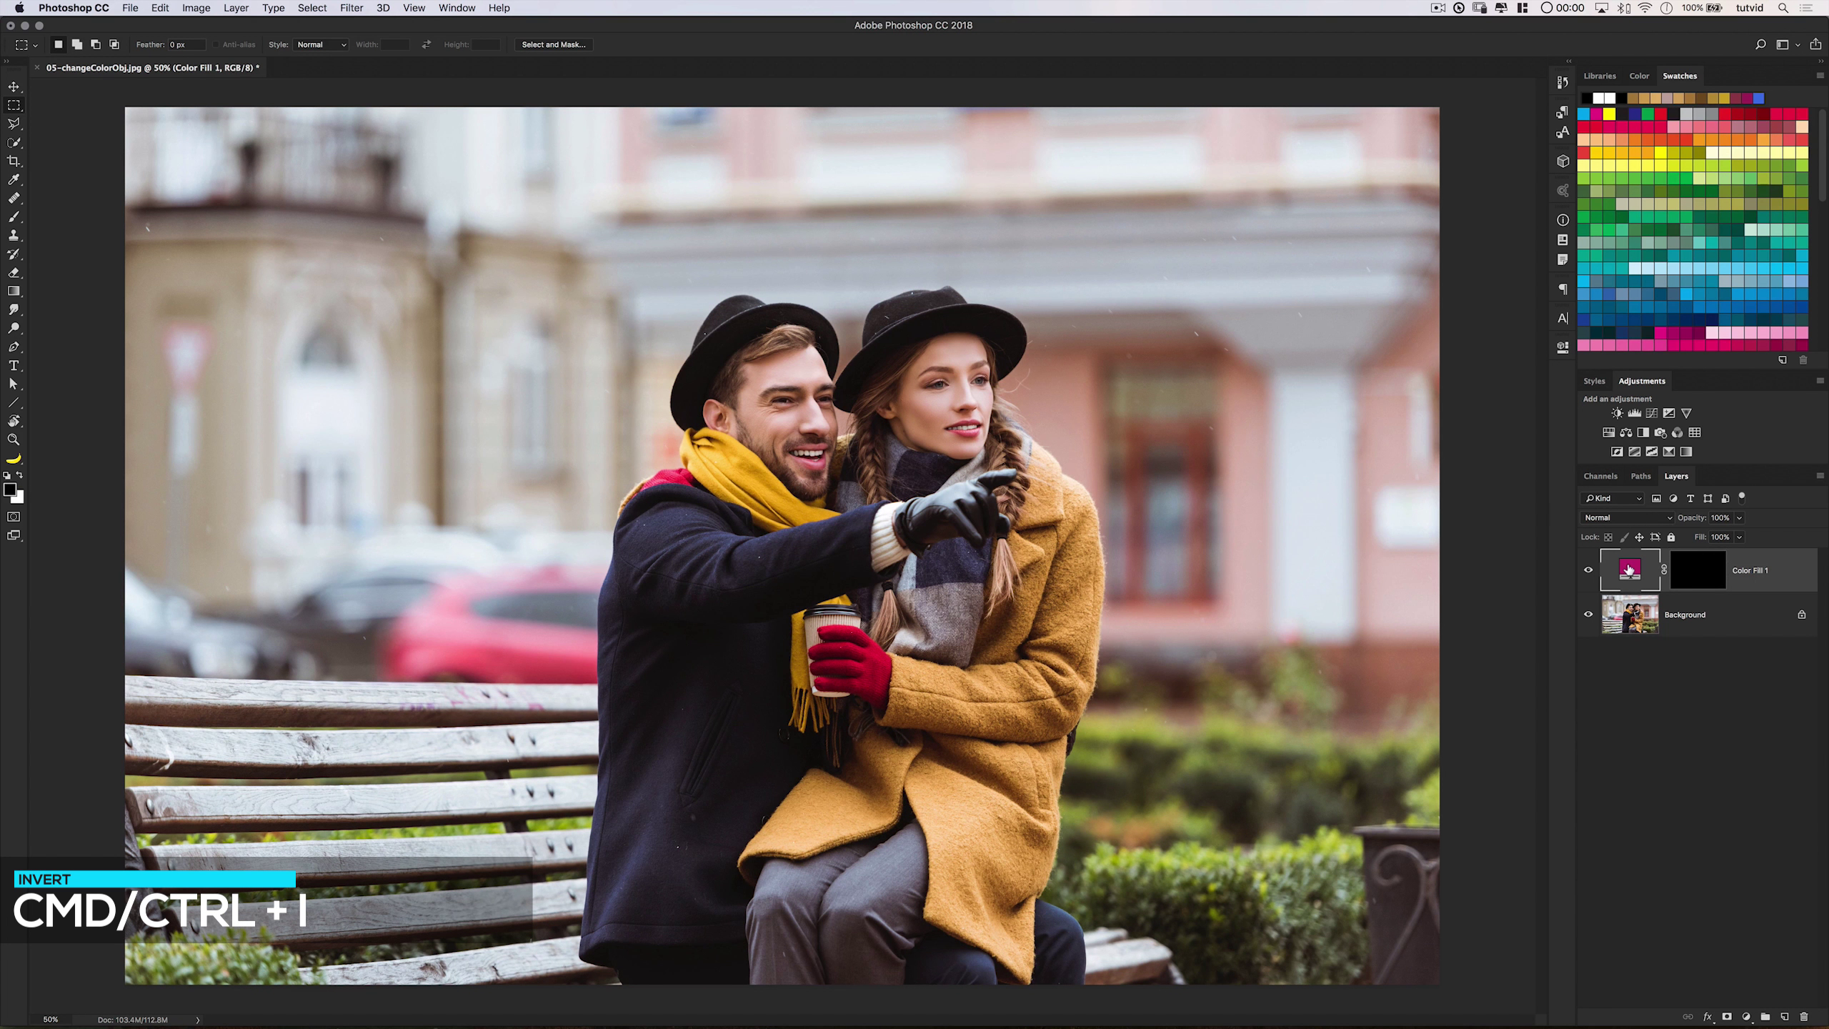
left_click(1637, 519)
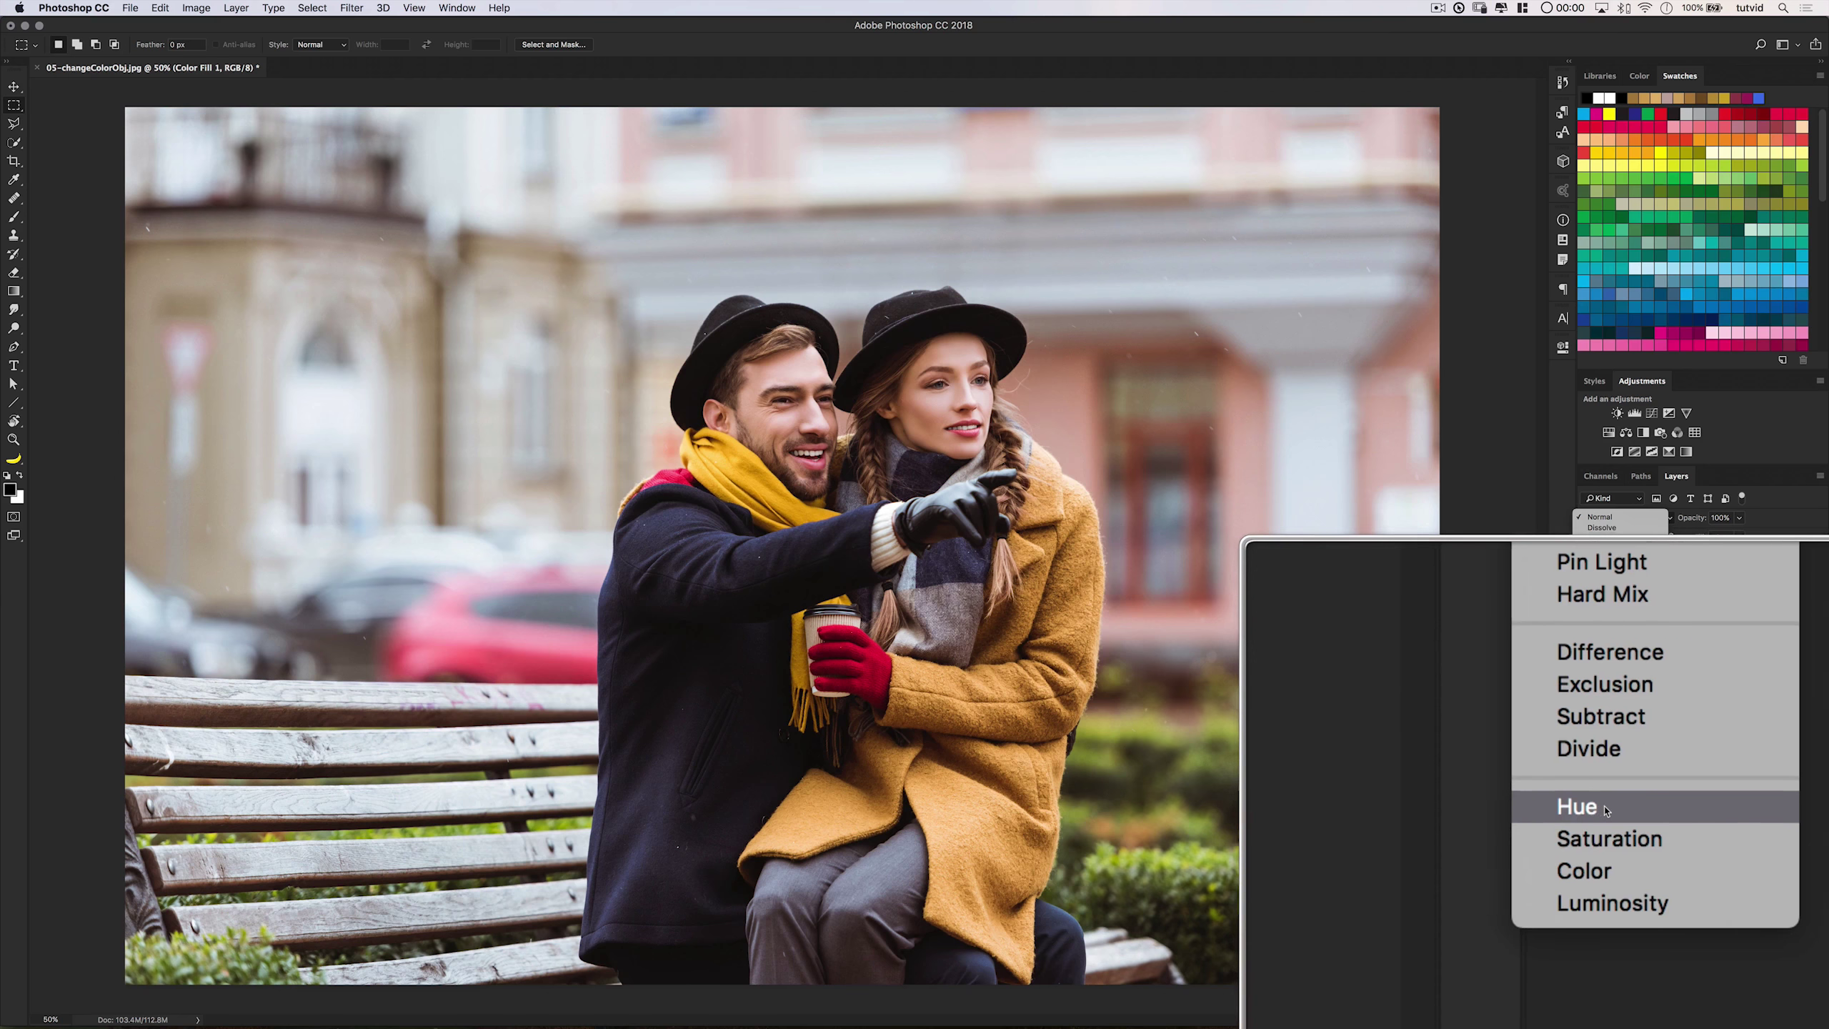
left_click(1606, 809)
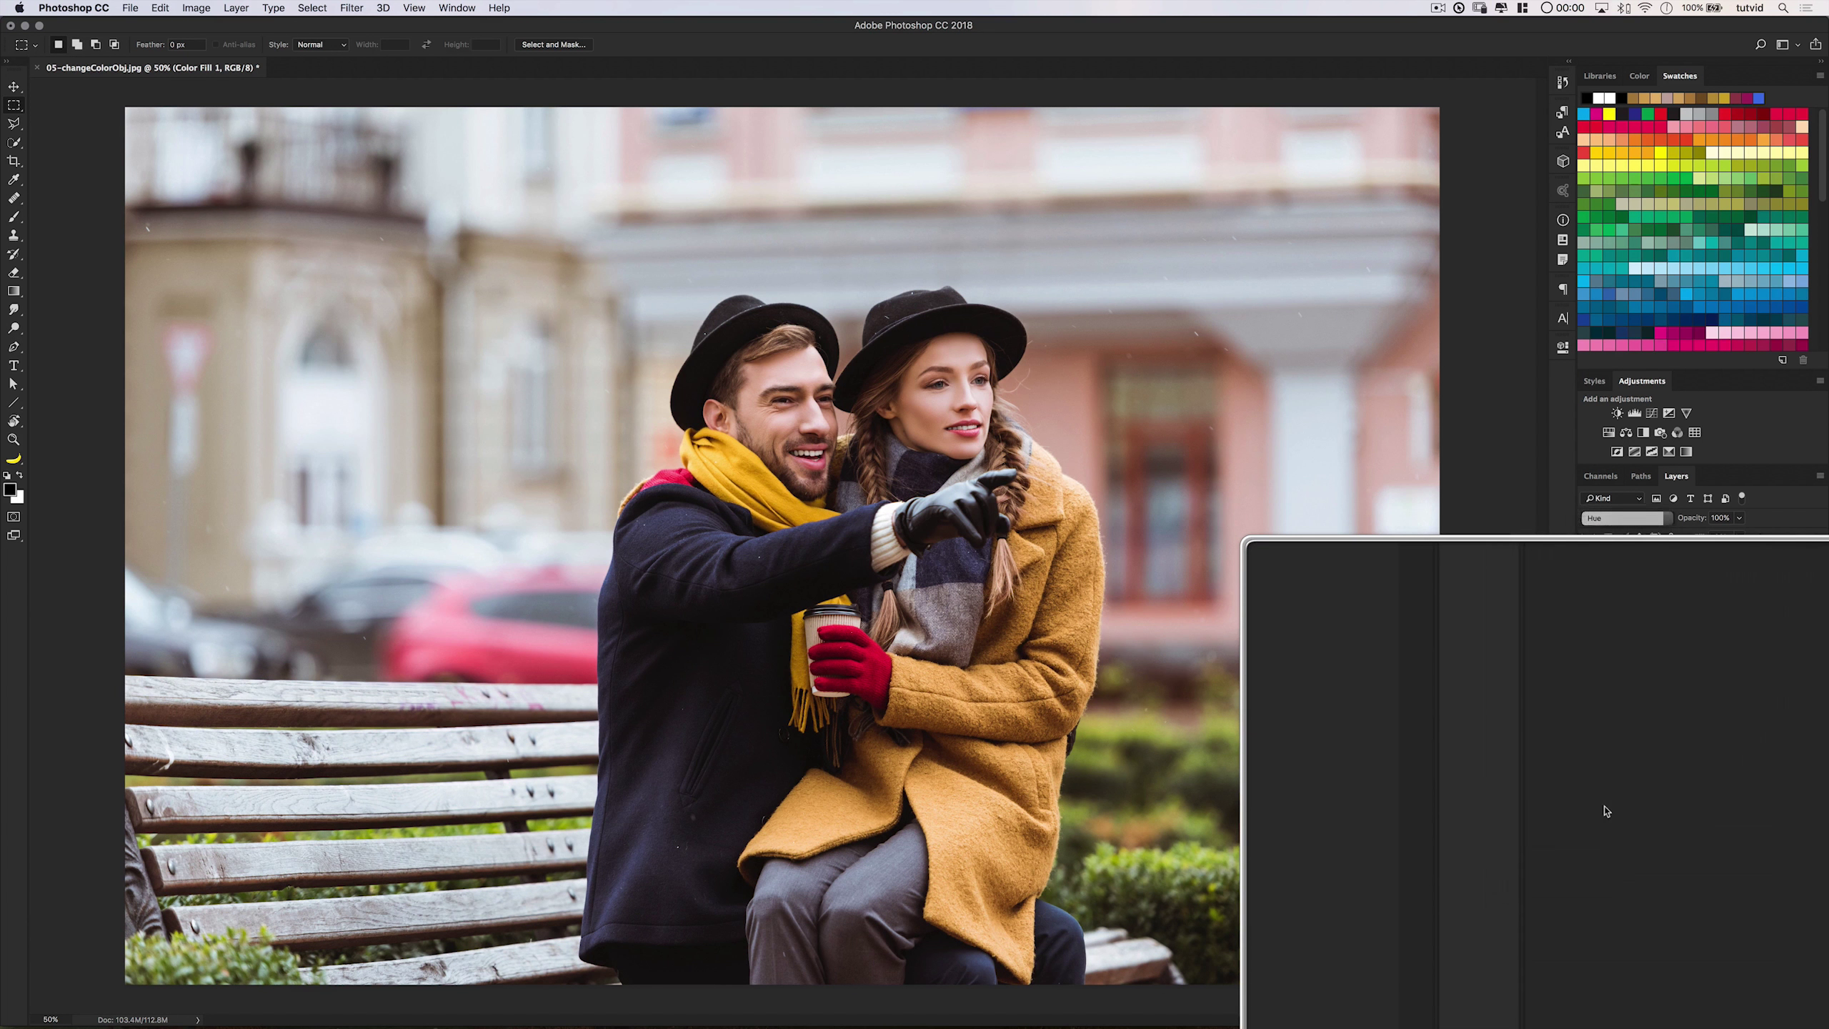
Paint the woman's coat white on the fill layer's mask with an enlarged Brush, and try another fill color.
left_click(1698, 568)
left_click(17, 215)
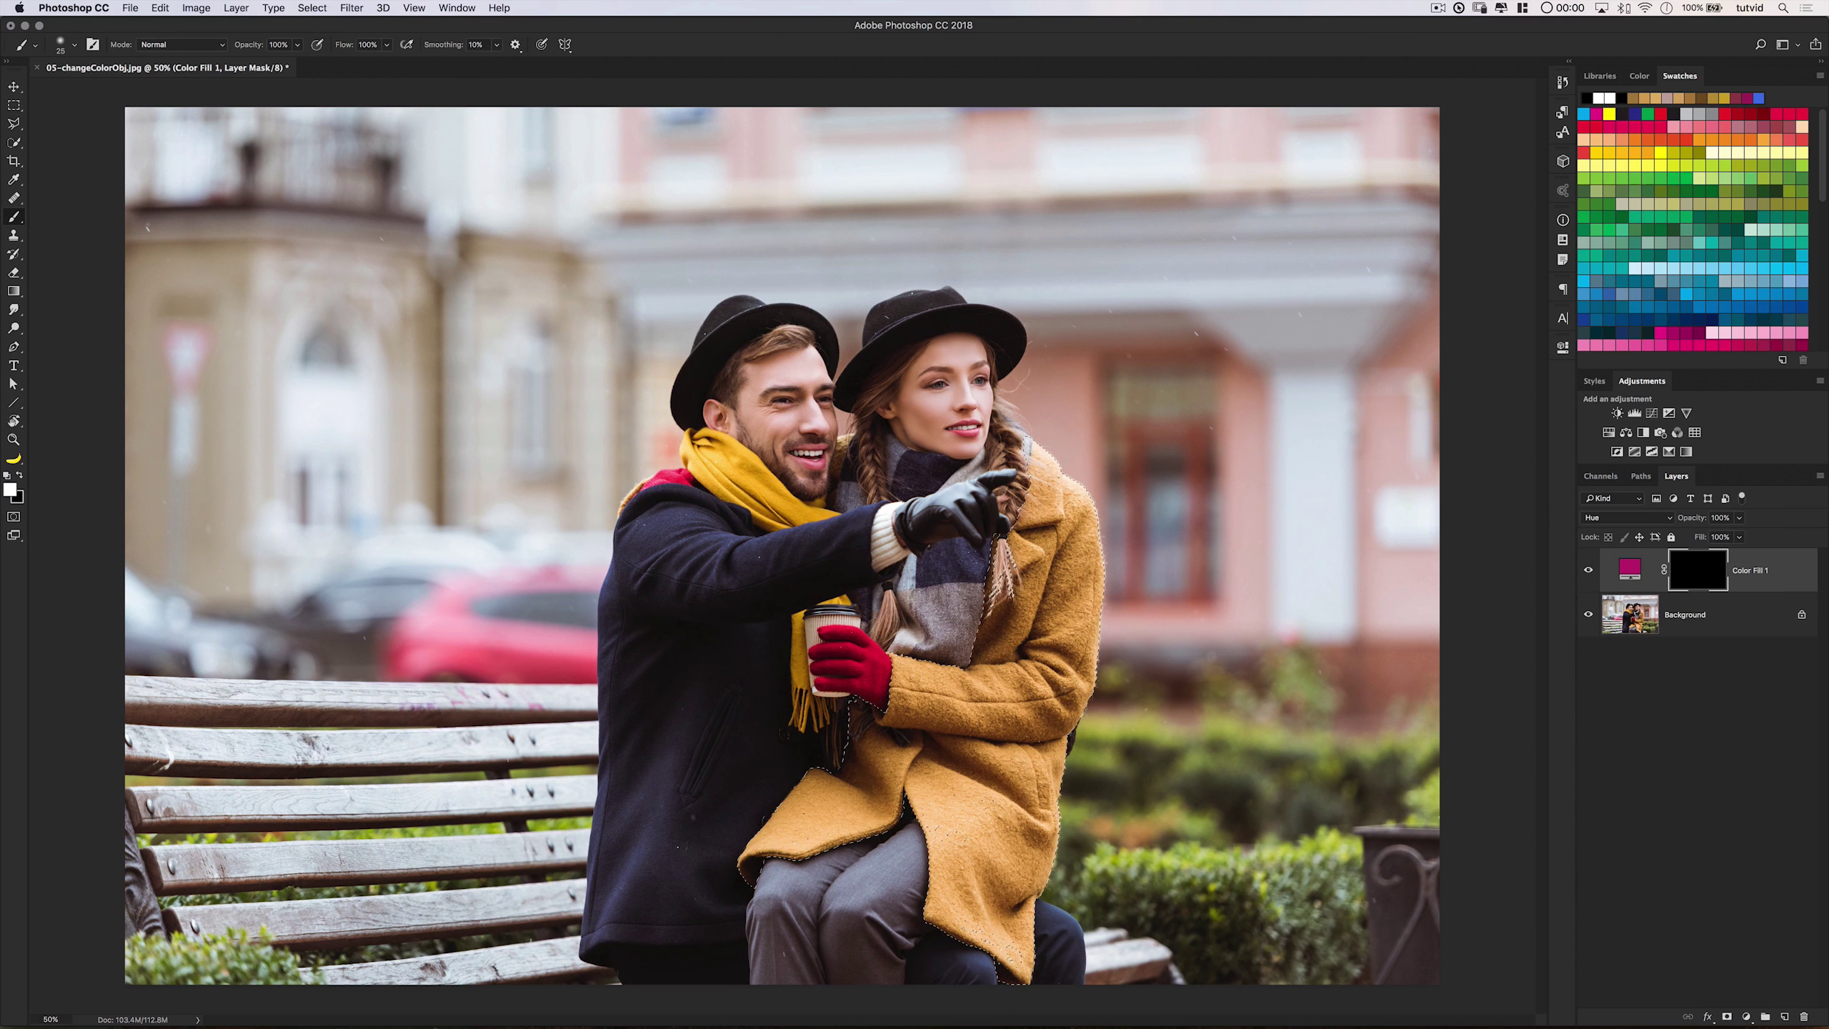
key("bracketright")
key("bracketright")
key("bracketright")
key("bracketright")
key("bracketright")
key("bracketright")
key("bracketright")
key("bracketright")
key("bracketright")
key("bracketright")
key("bracketright")
key("bracketright")
key("bracketright")
mouse_move(753, 860)
left_mouse_down()
mouse_move(781, 828)
mouse_move(887, 790)
mouse_move(856, 700)
mouse_move(927, 823)
mouse_move(943, 908)
mouse_move(1008, 897)
mouse_move(928, 699)
mouse_move(1037, 619)
mouse_move(1041, 440)
mouse_move(1076, 648)
left_mouse_up()
key("bracketright")
key("bracketright")
key("bracketright")
key("bracketright")
key("bracketright")
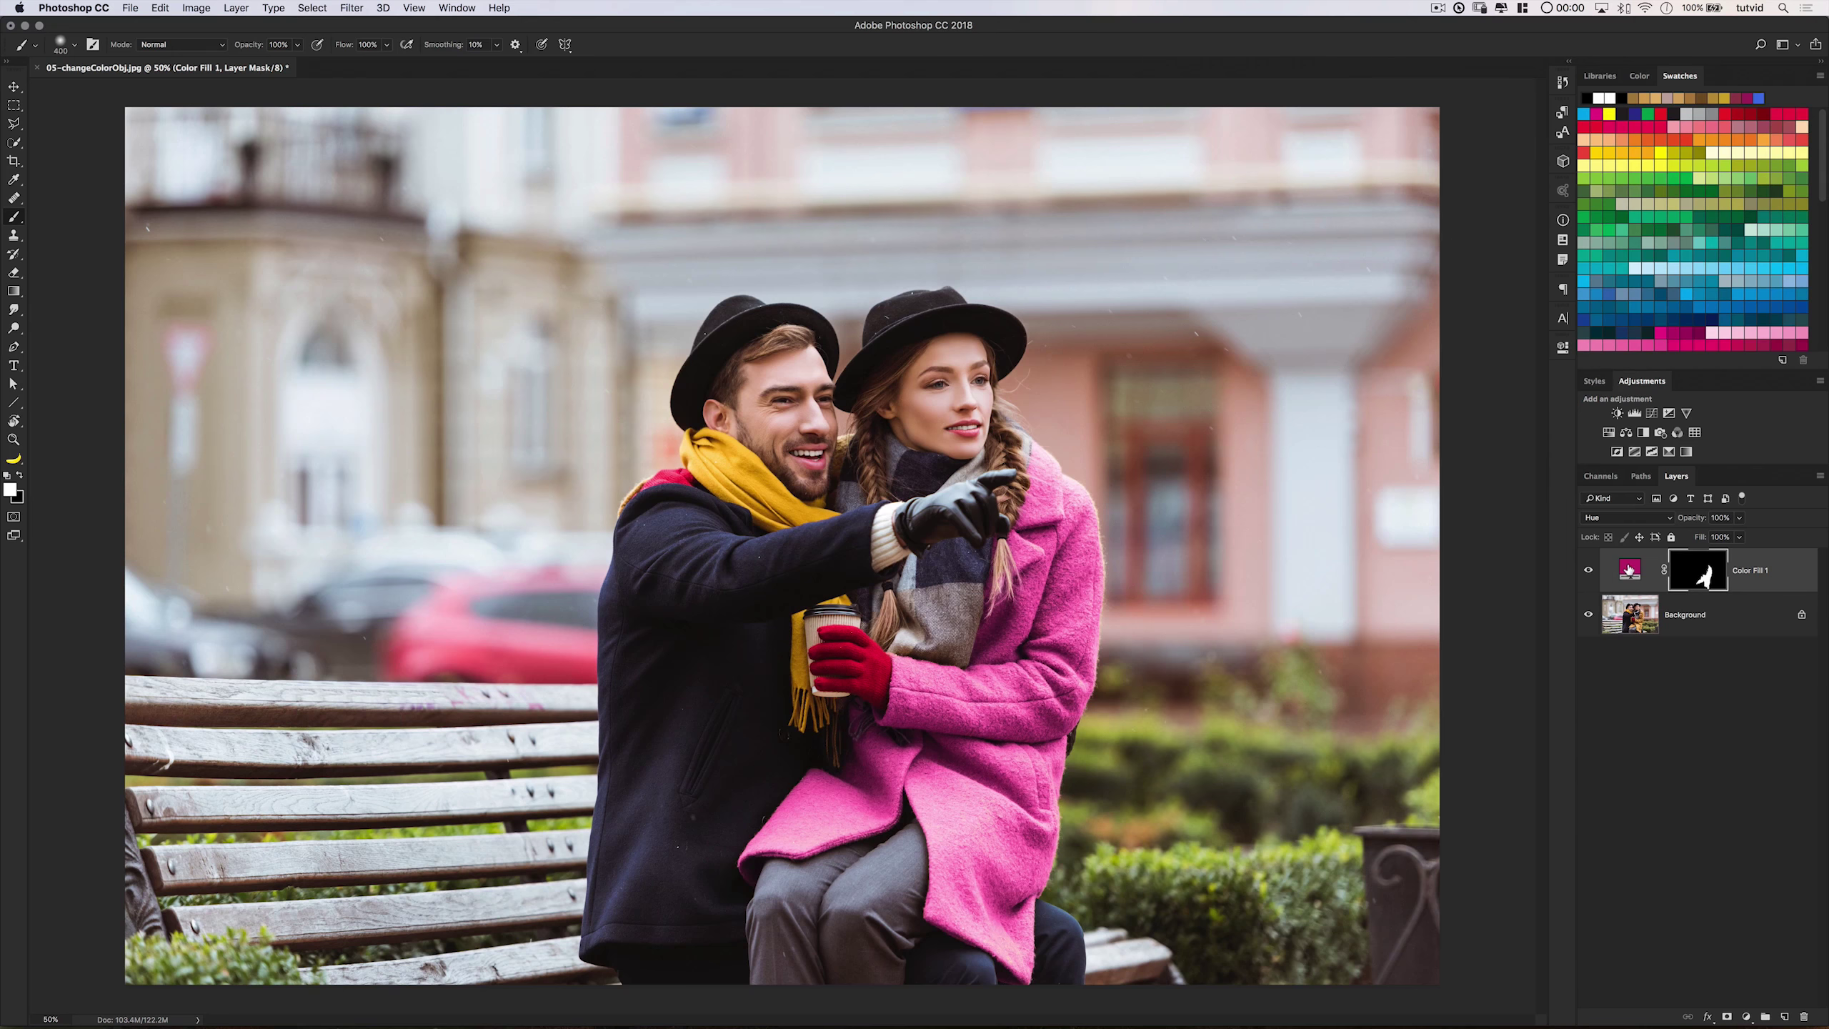
double_click(1630, 569)
left_click_drag(1415, 620, 1420, 699)
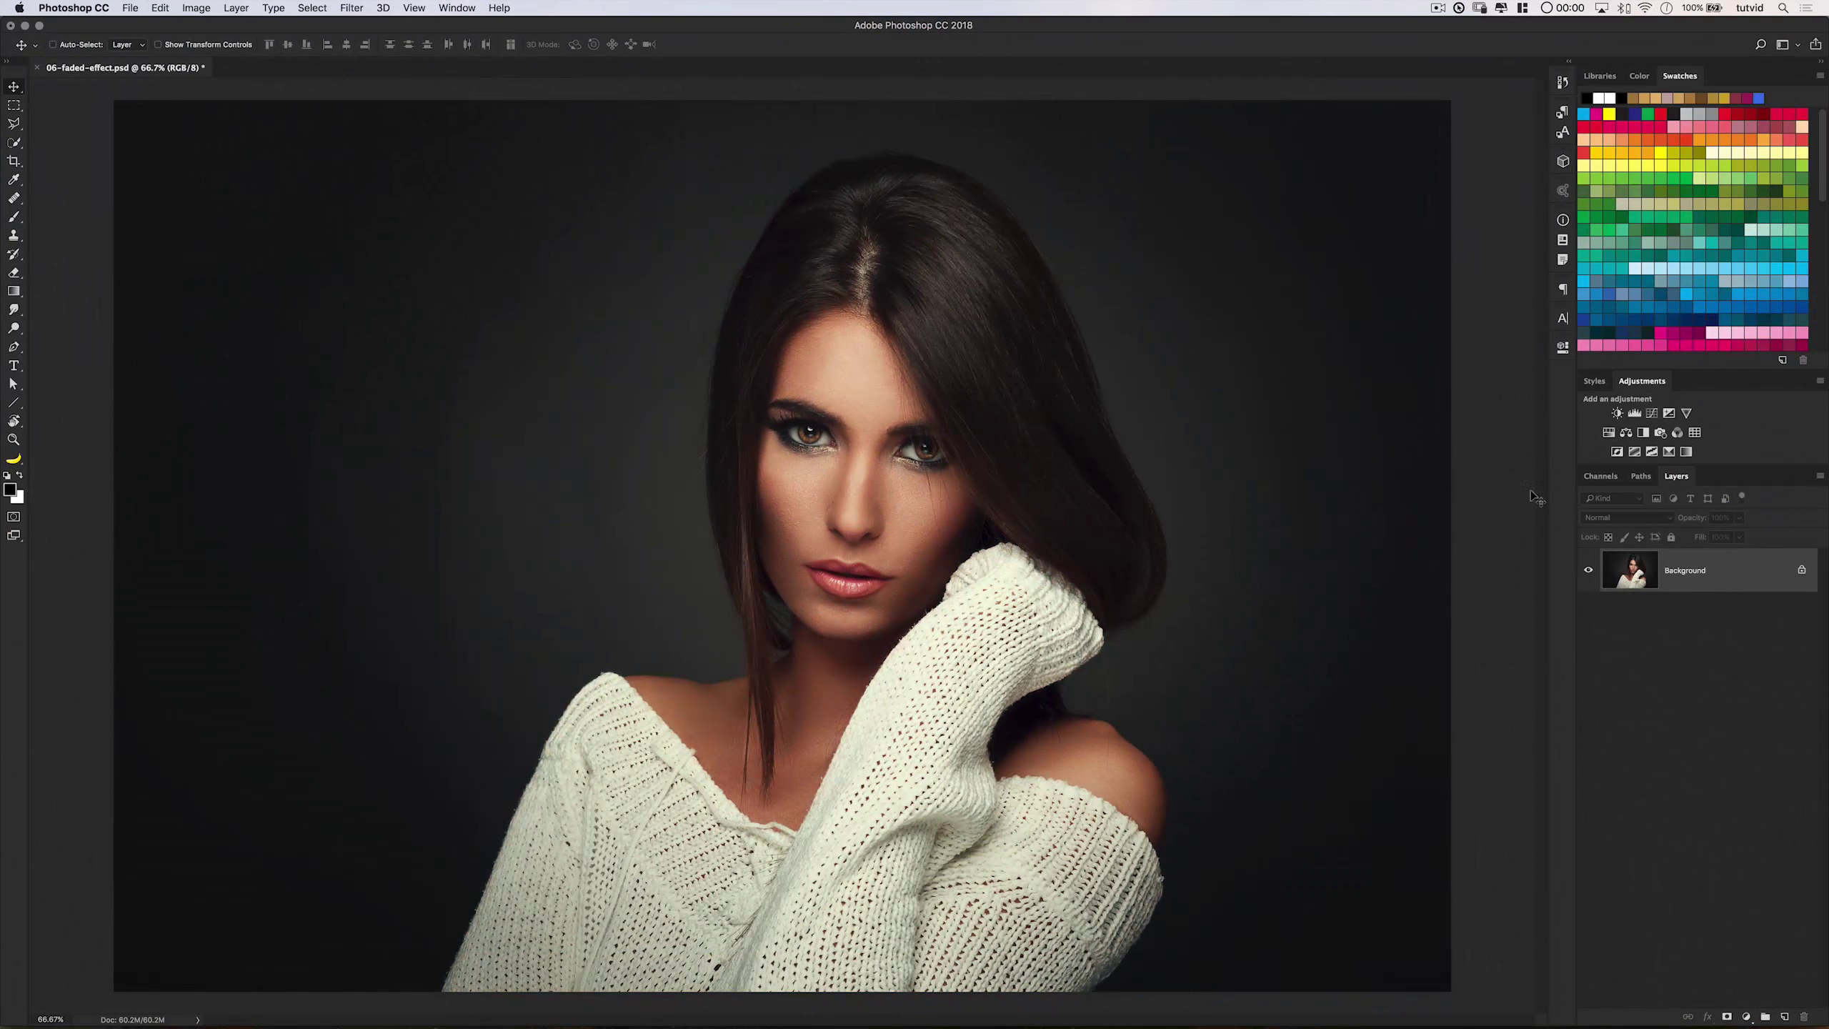
Add a Curves adjustment layer, lift the black point, and place curve points at input 38/output 36 and input 150/output 151.
left_click(236, 8)
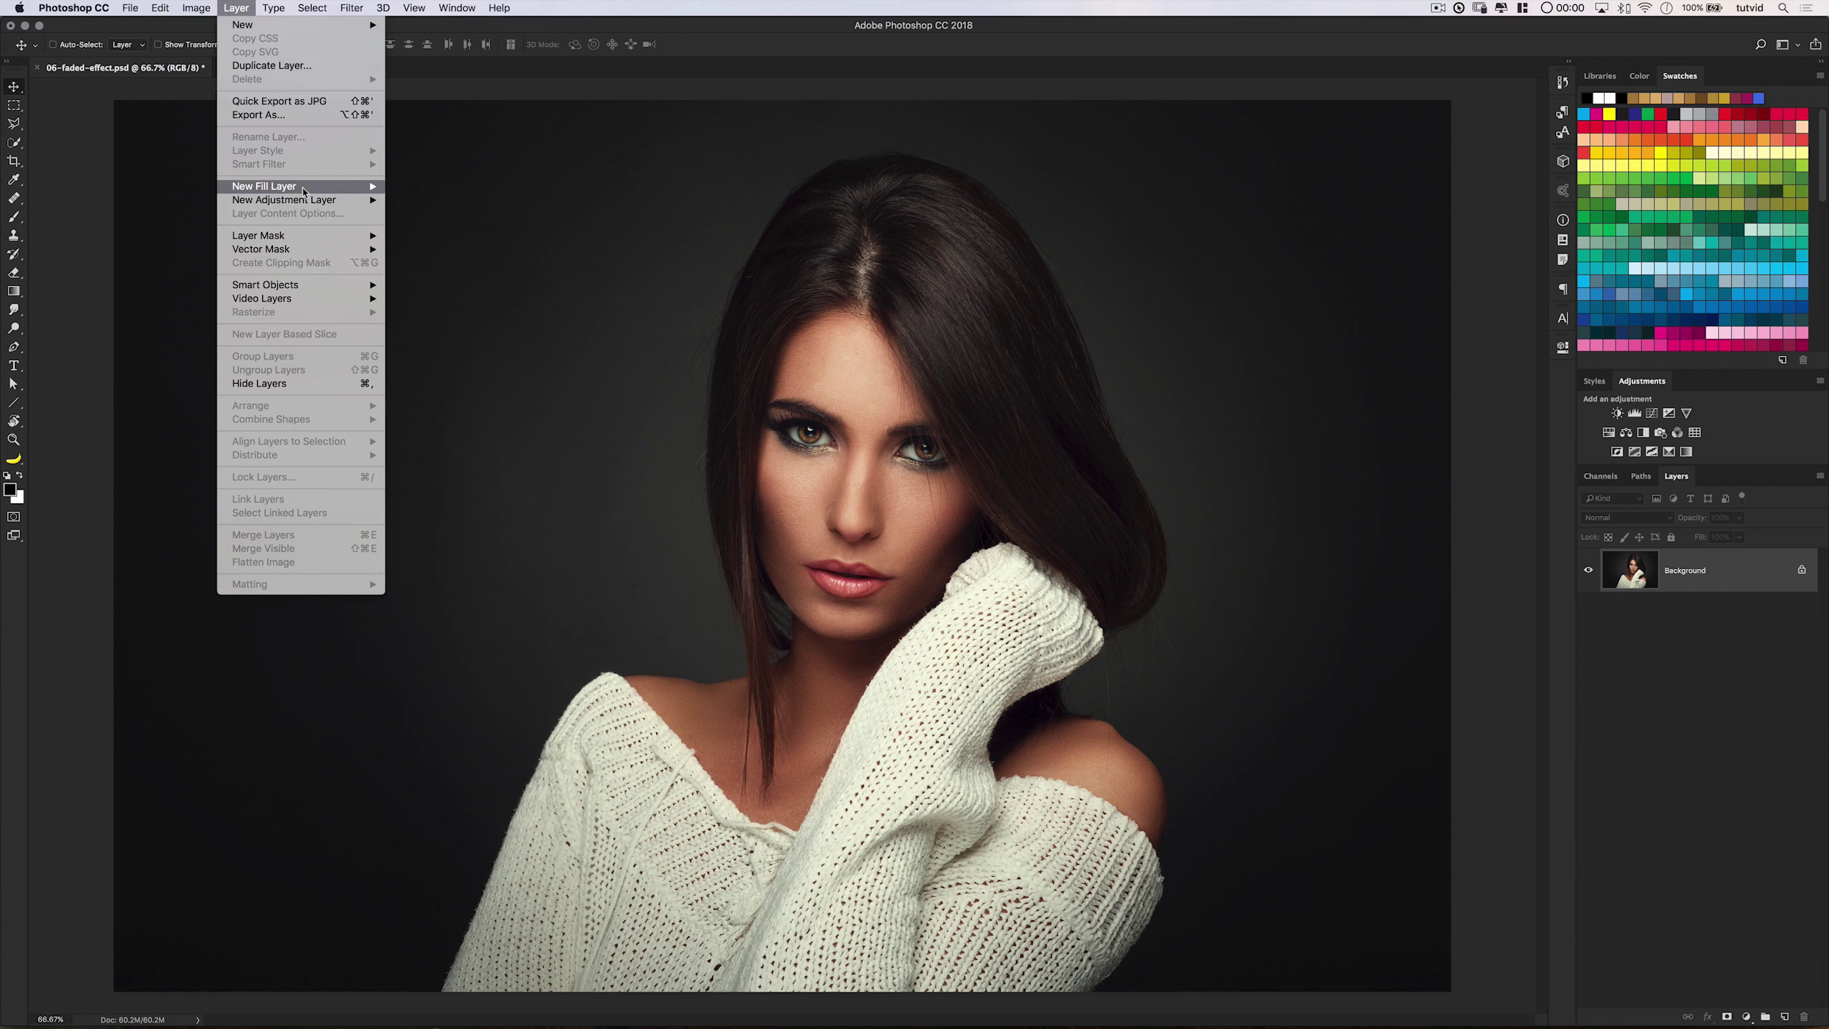
mouse_move(306, 200)
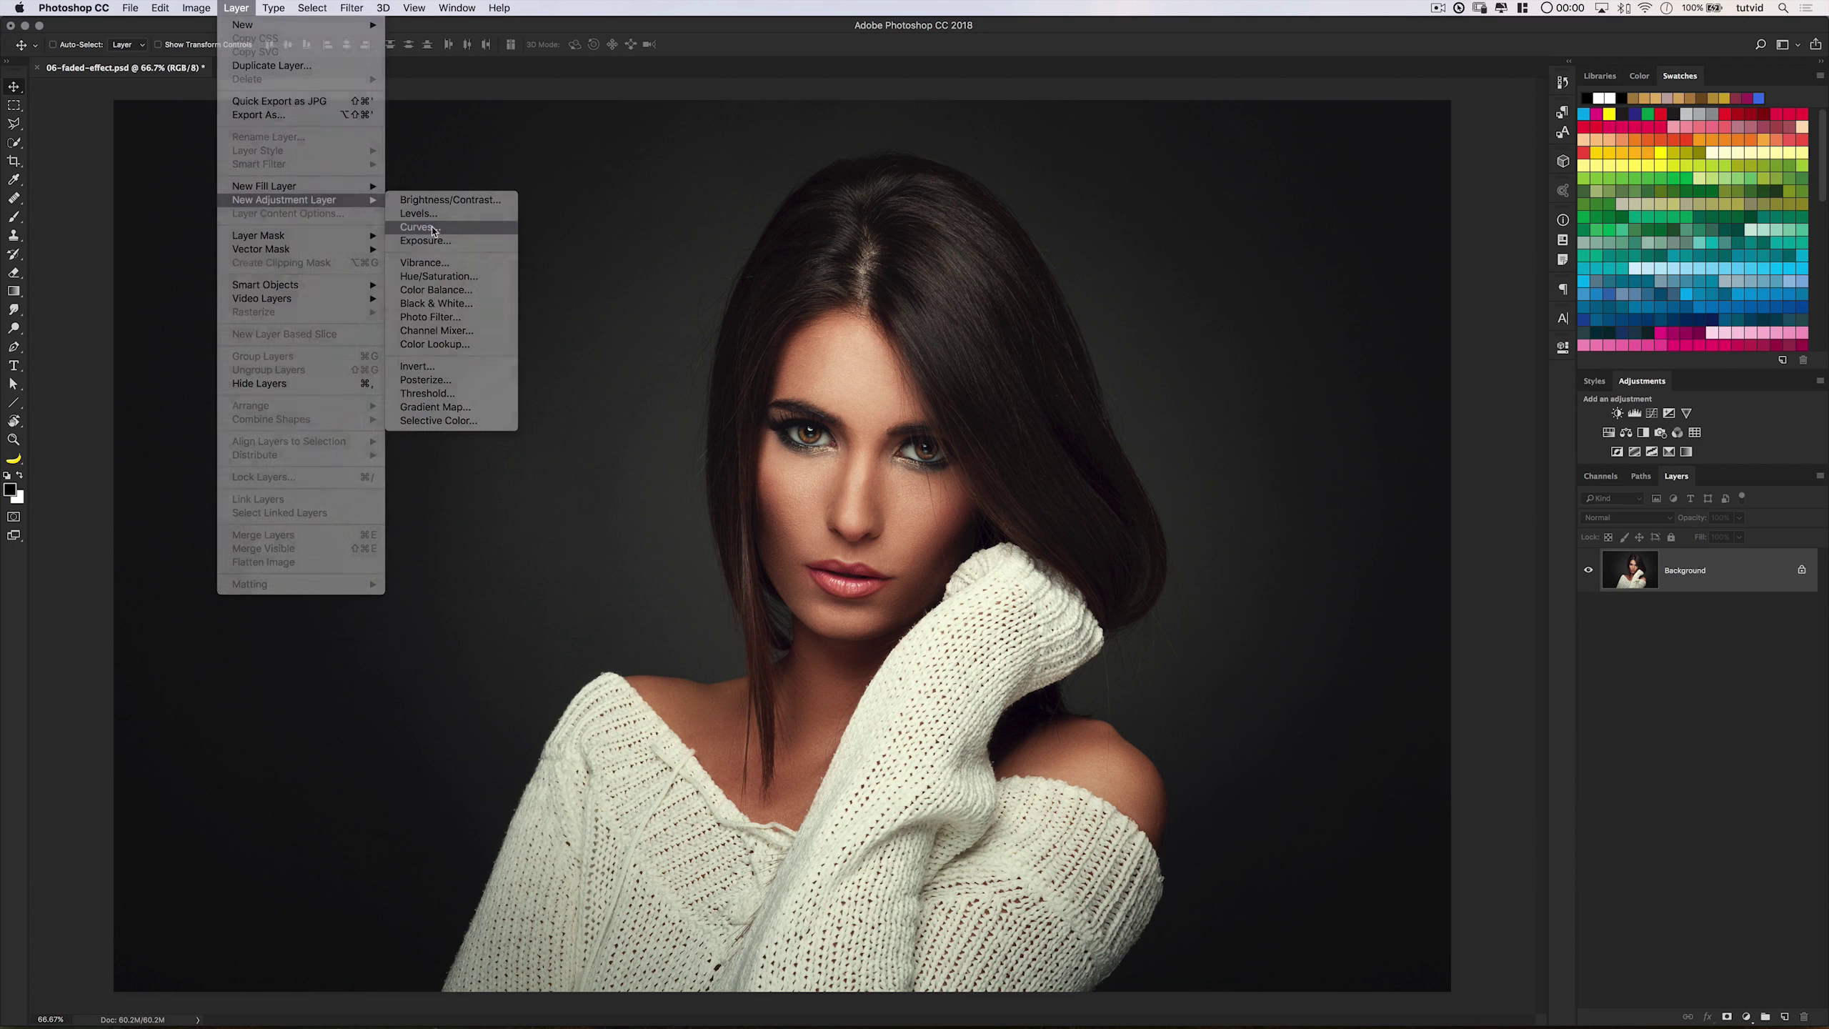
left_click(418, 227)
left_click(828, 259)
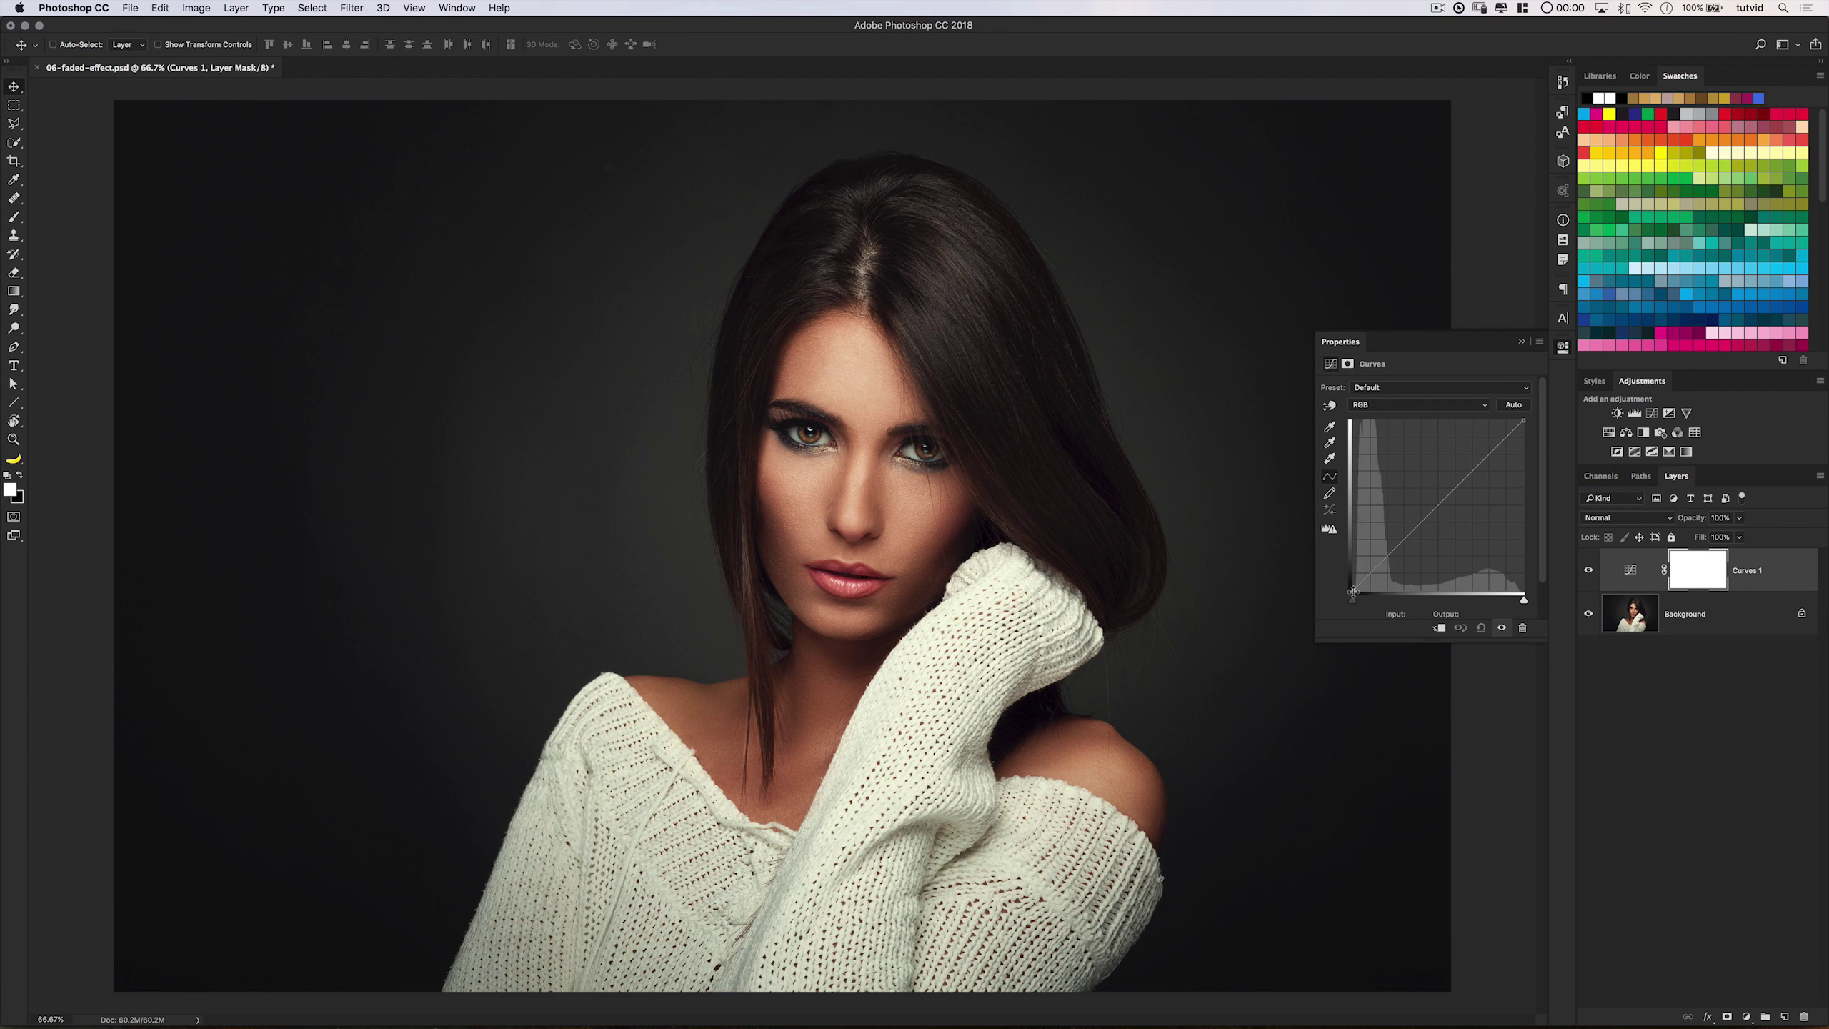
left_click_drag(1353, 592, 1378, 569)
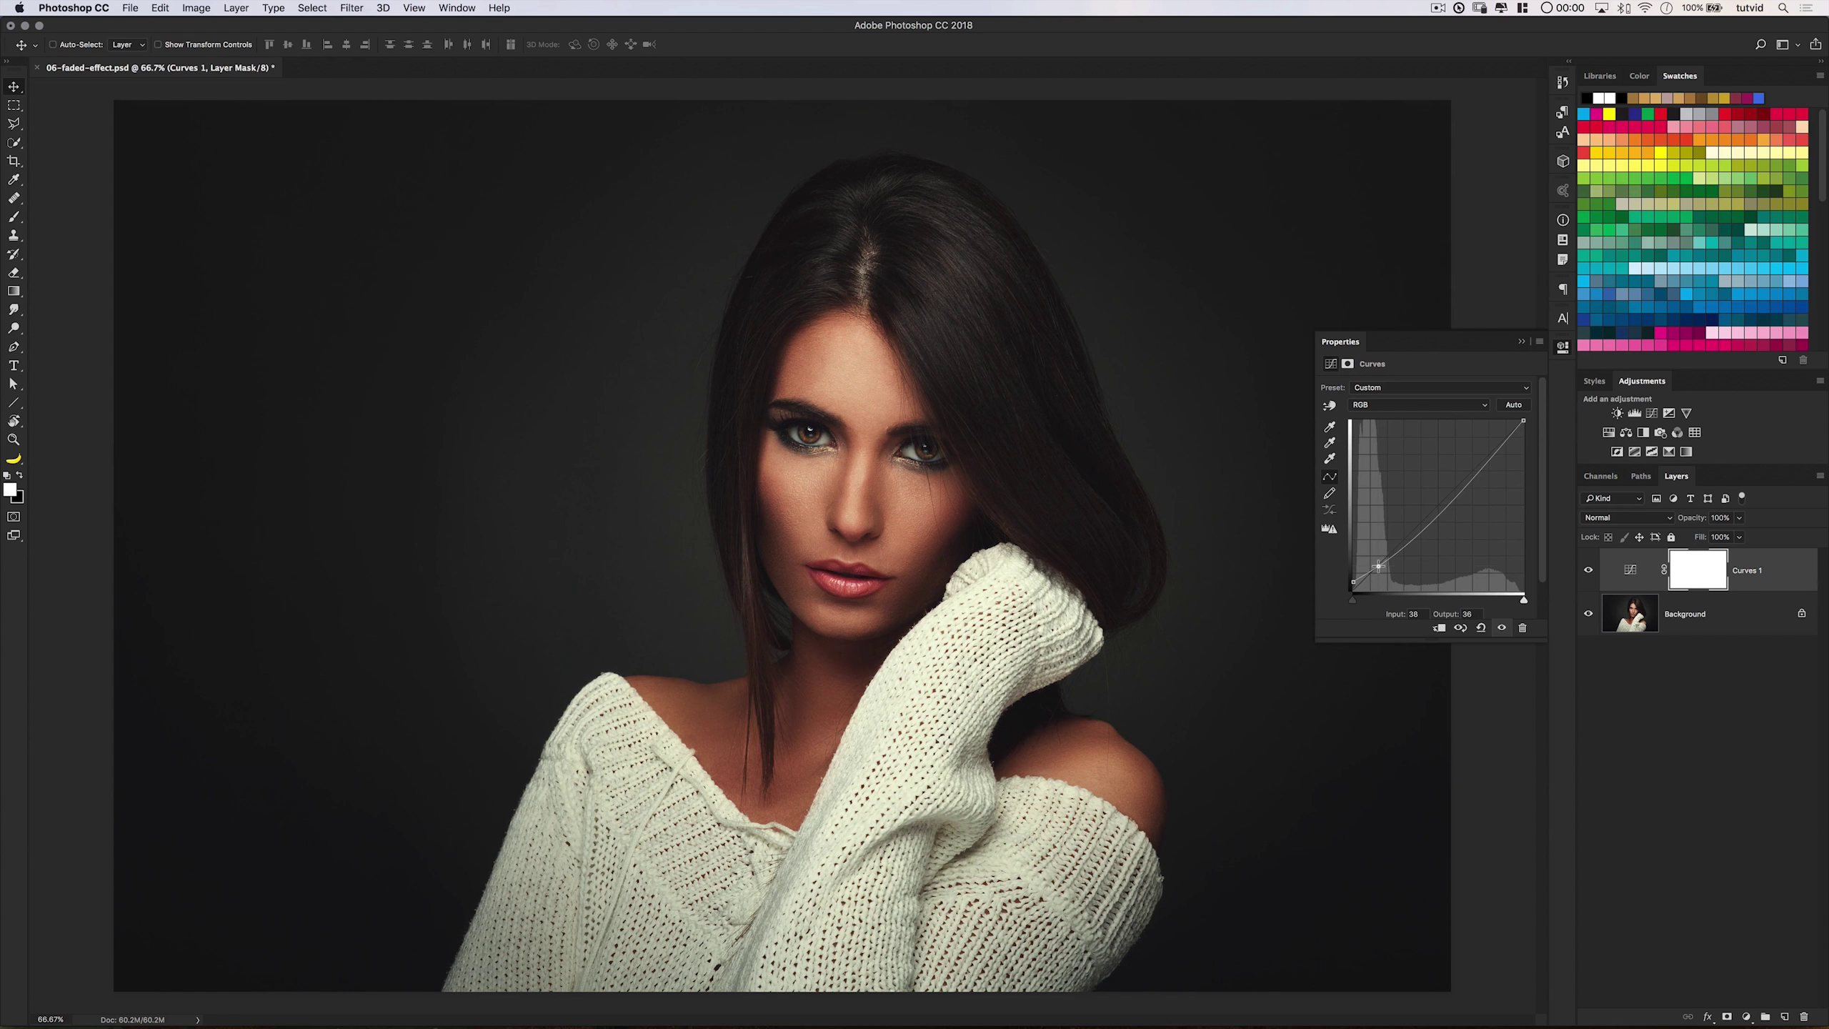
left_click_drag(1458, 494, 1454, 491)
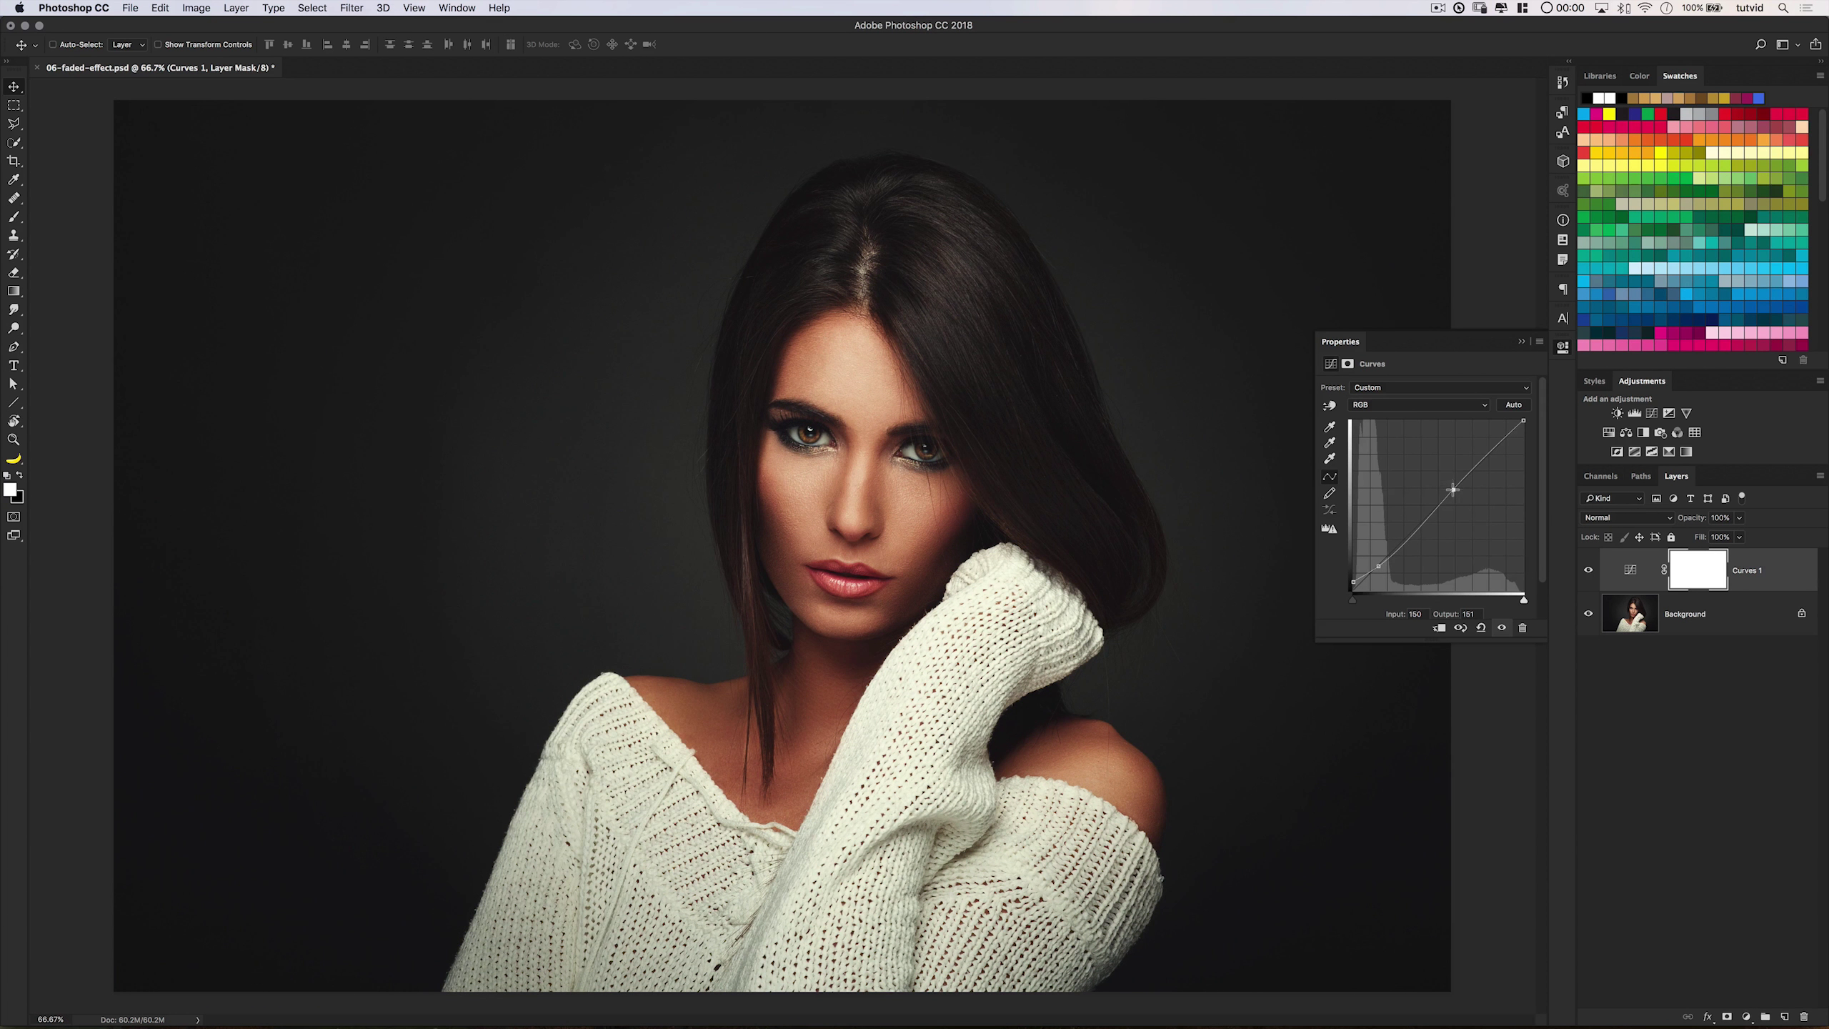
In the Red channel of the Curves layer, raise the highlights slightly and lower the shadows to form a gentle S-curve.
left_click(1419, 407)
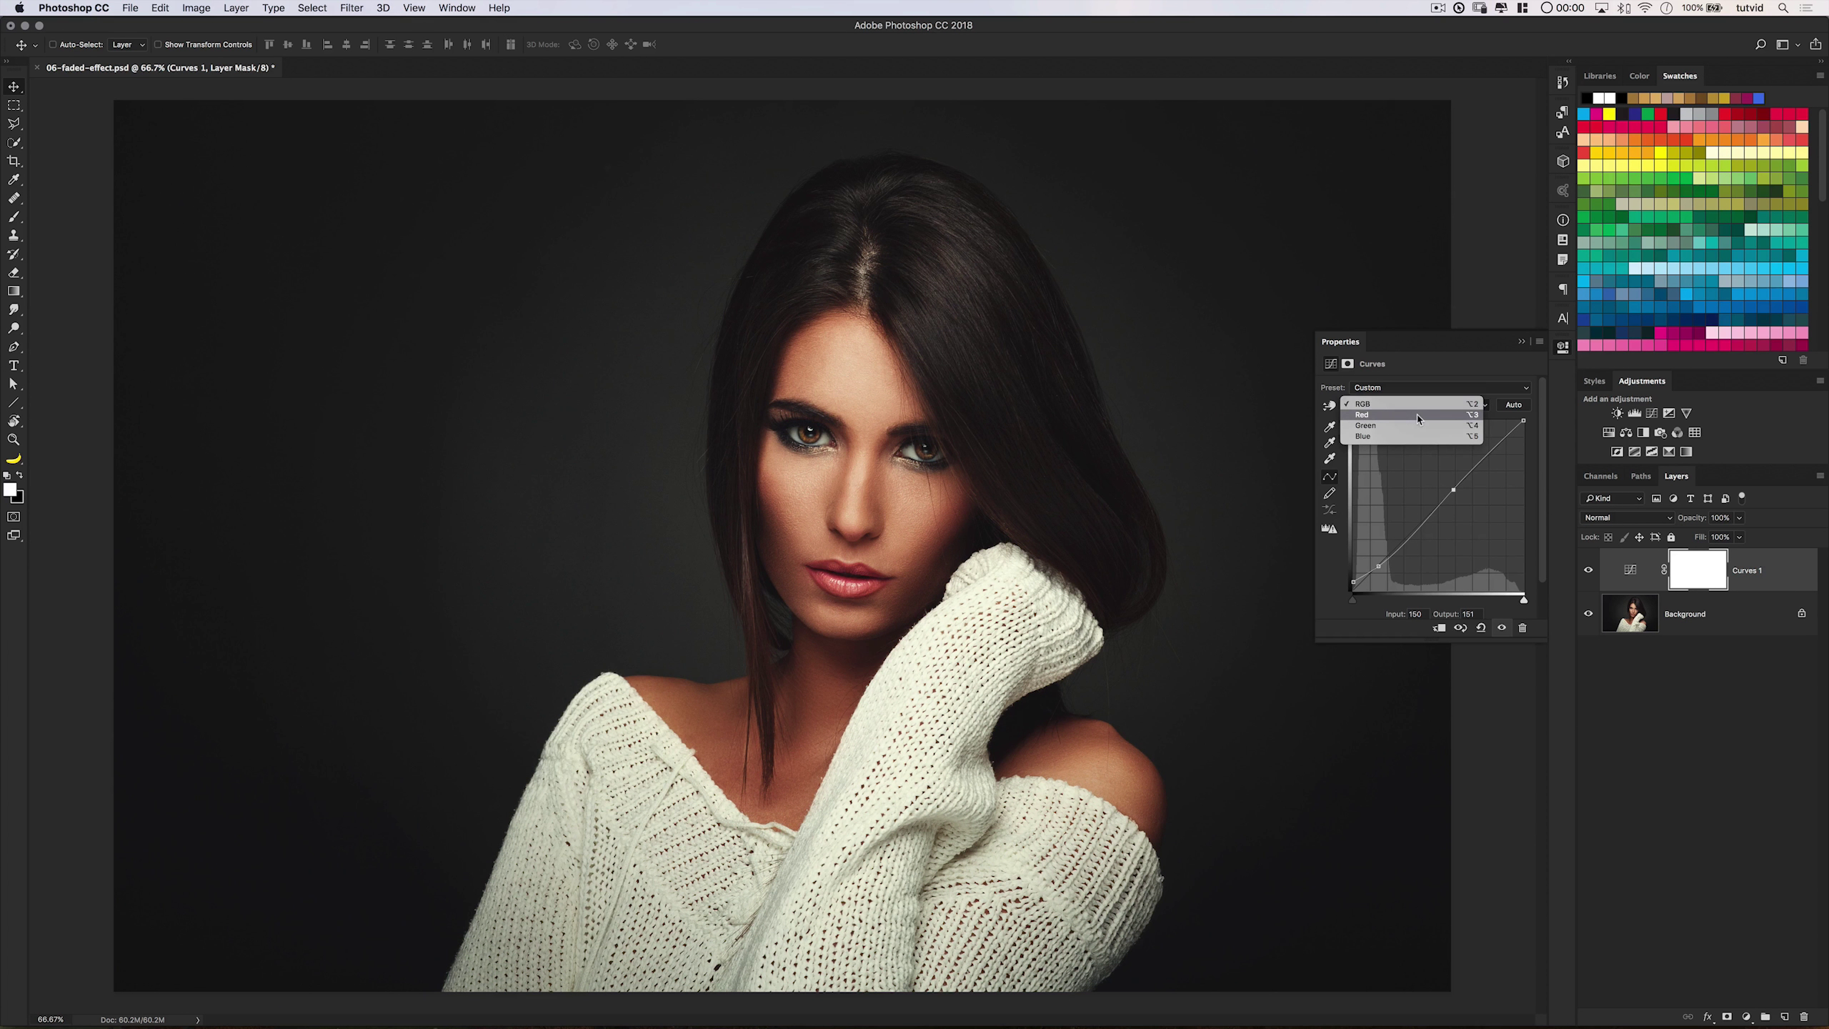
left_click(1416, 416)
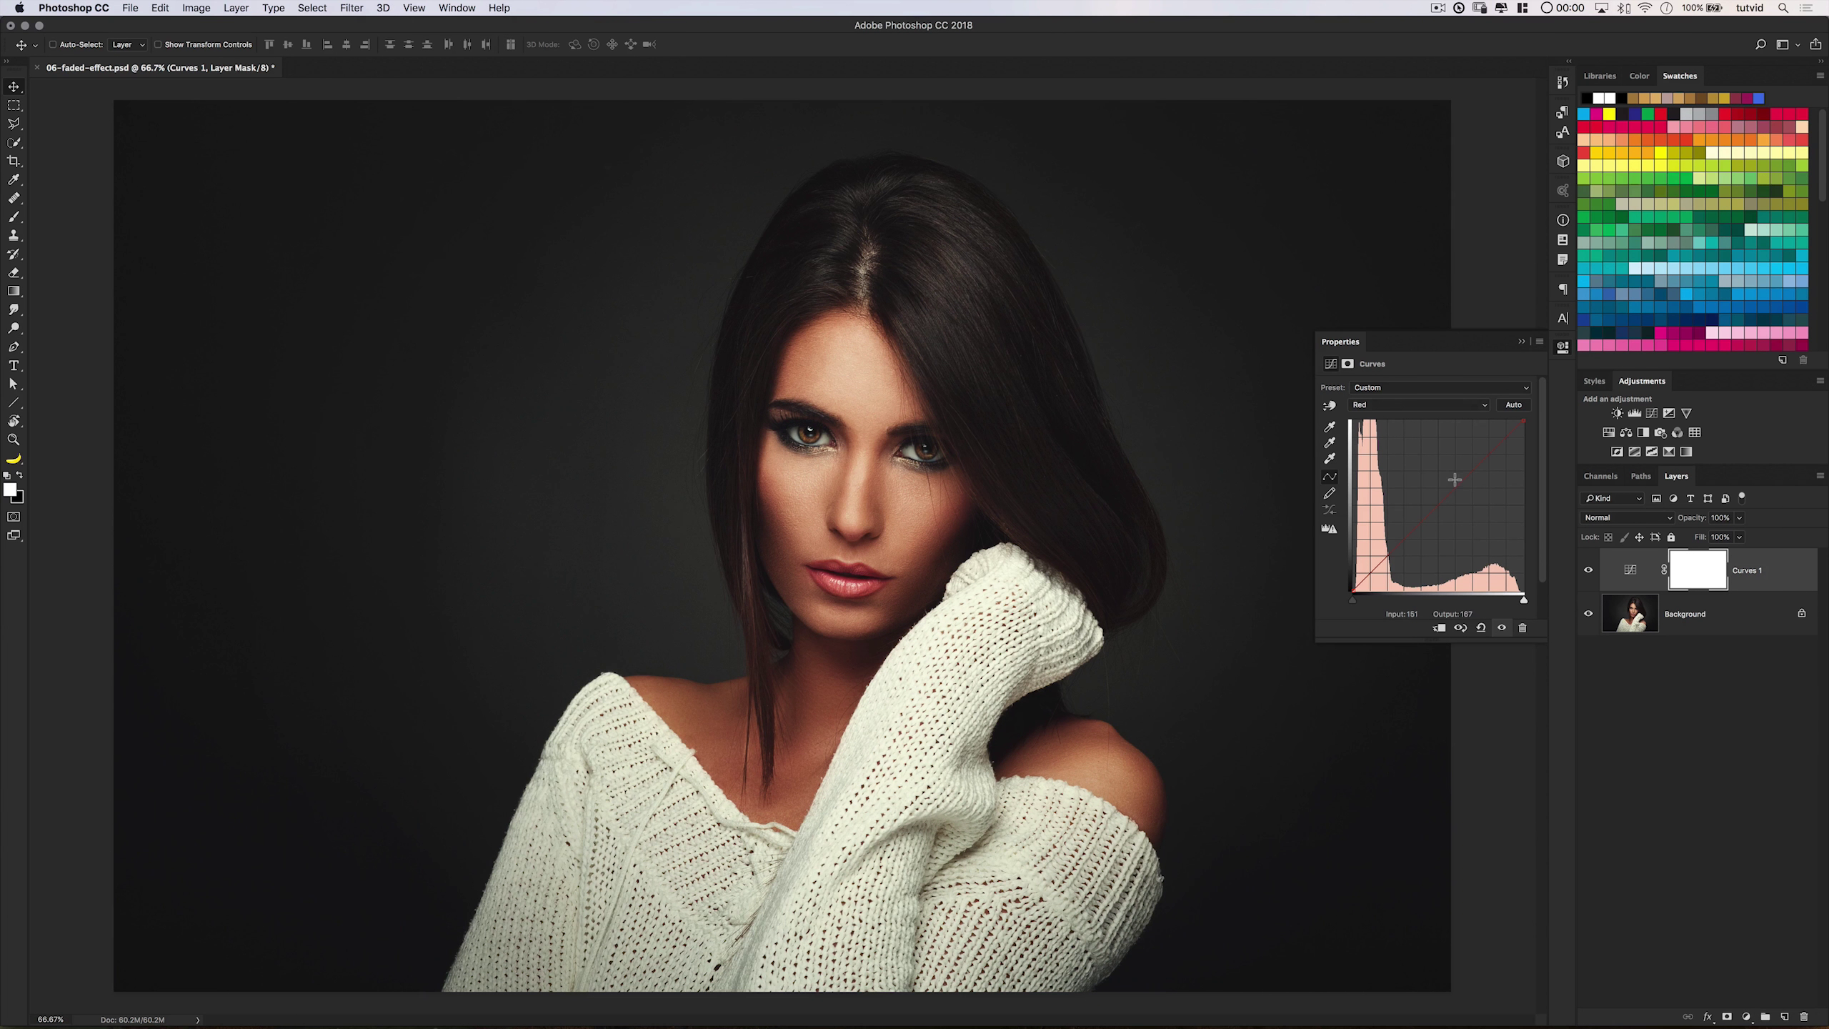
left_click_drag(1454, 480, 1455, 475)
left_click_drag(1384, 551, 1385, 560)
Adjust the shadow end of the Curves layer's Blue channel to tint the dark areas blue.
left_click(1407, 405)
left_click(1396, 428)
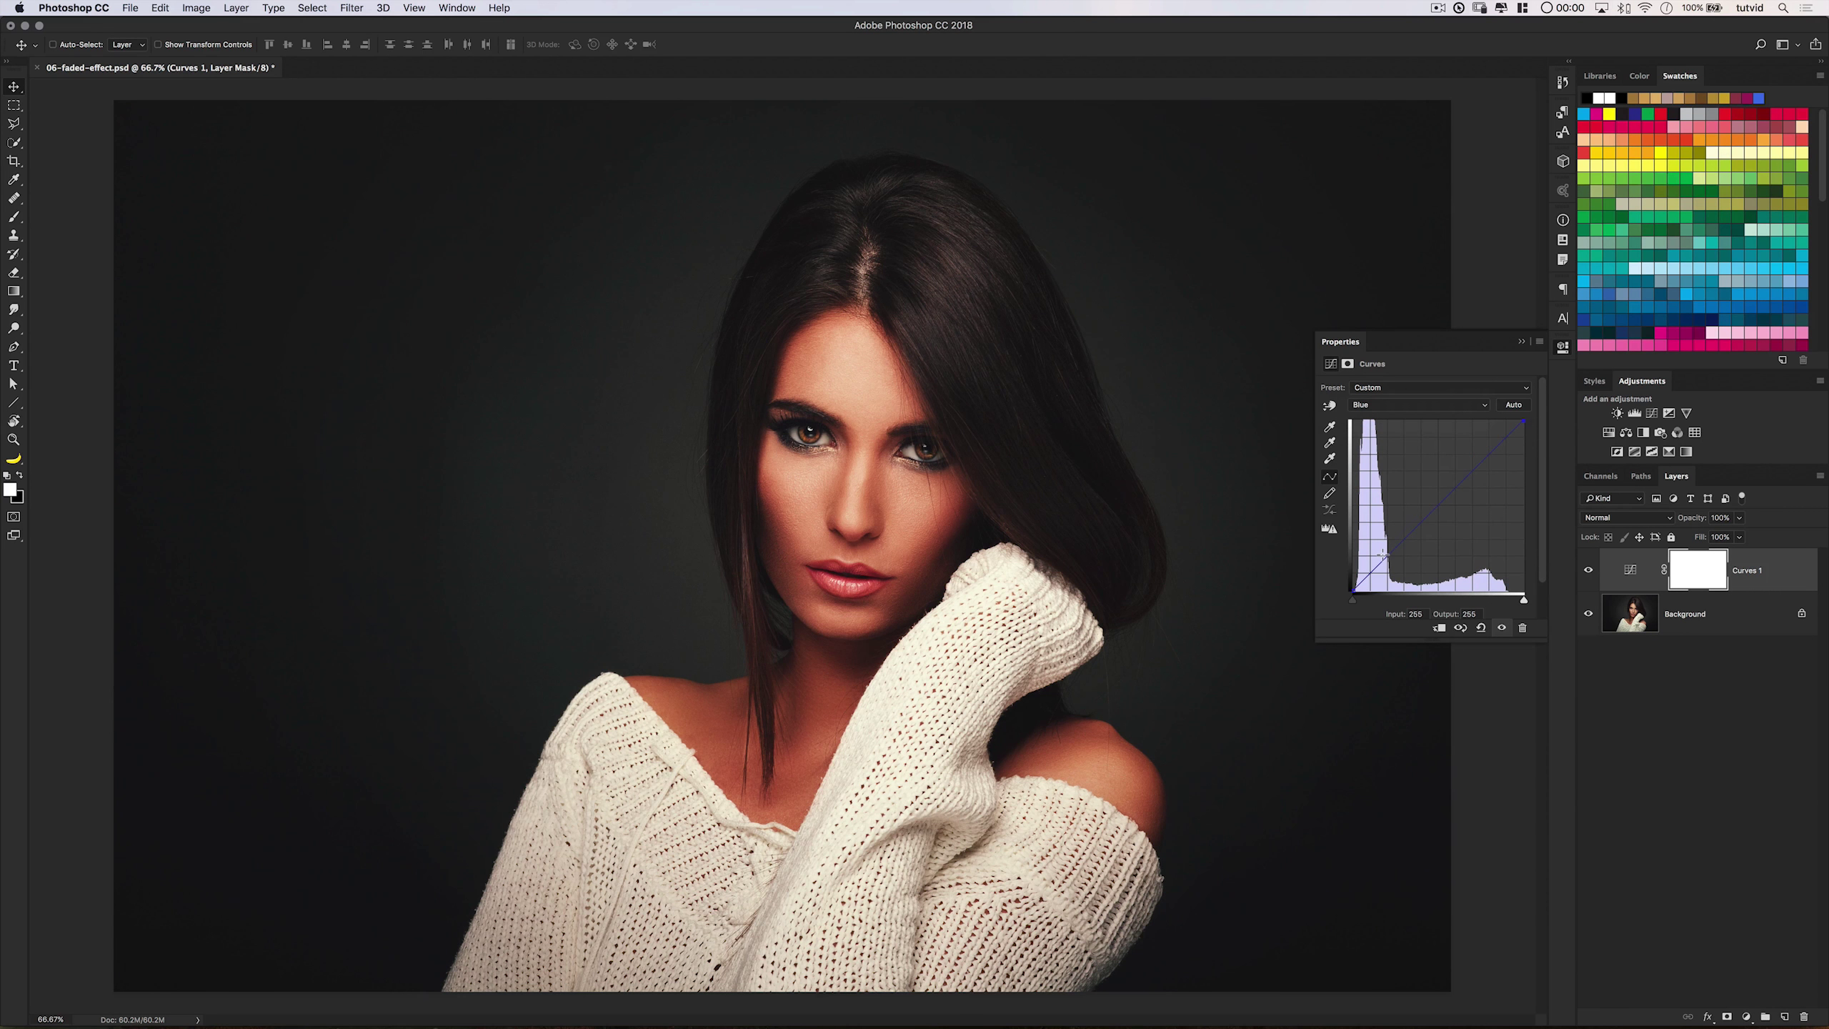
left_click_drag(1383, 556, 1351, 589)
Toggle the Curves layer's visibility to compare the portrait before and after the faded effect.
left_click(1587, 570)
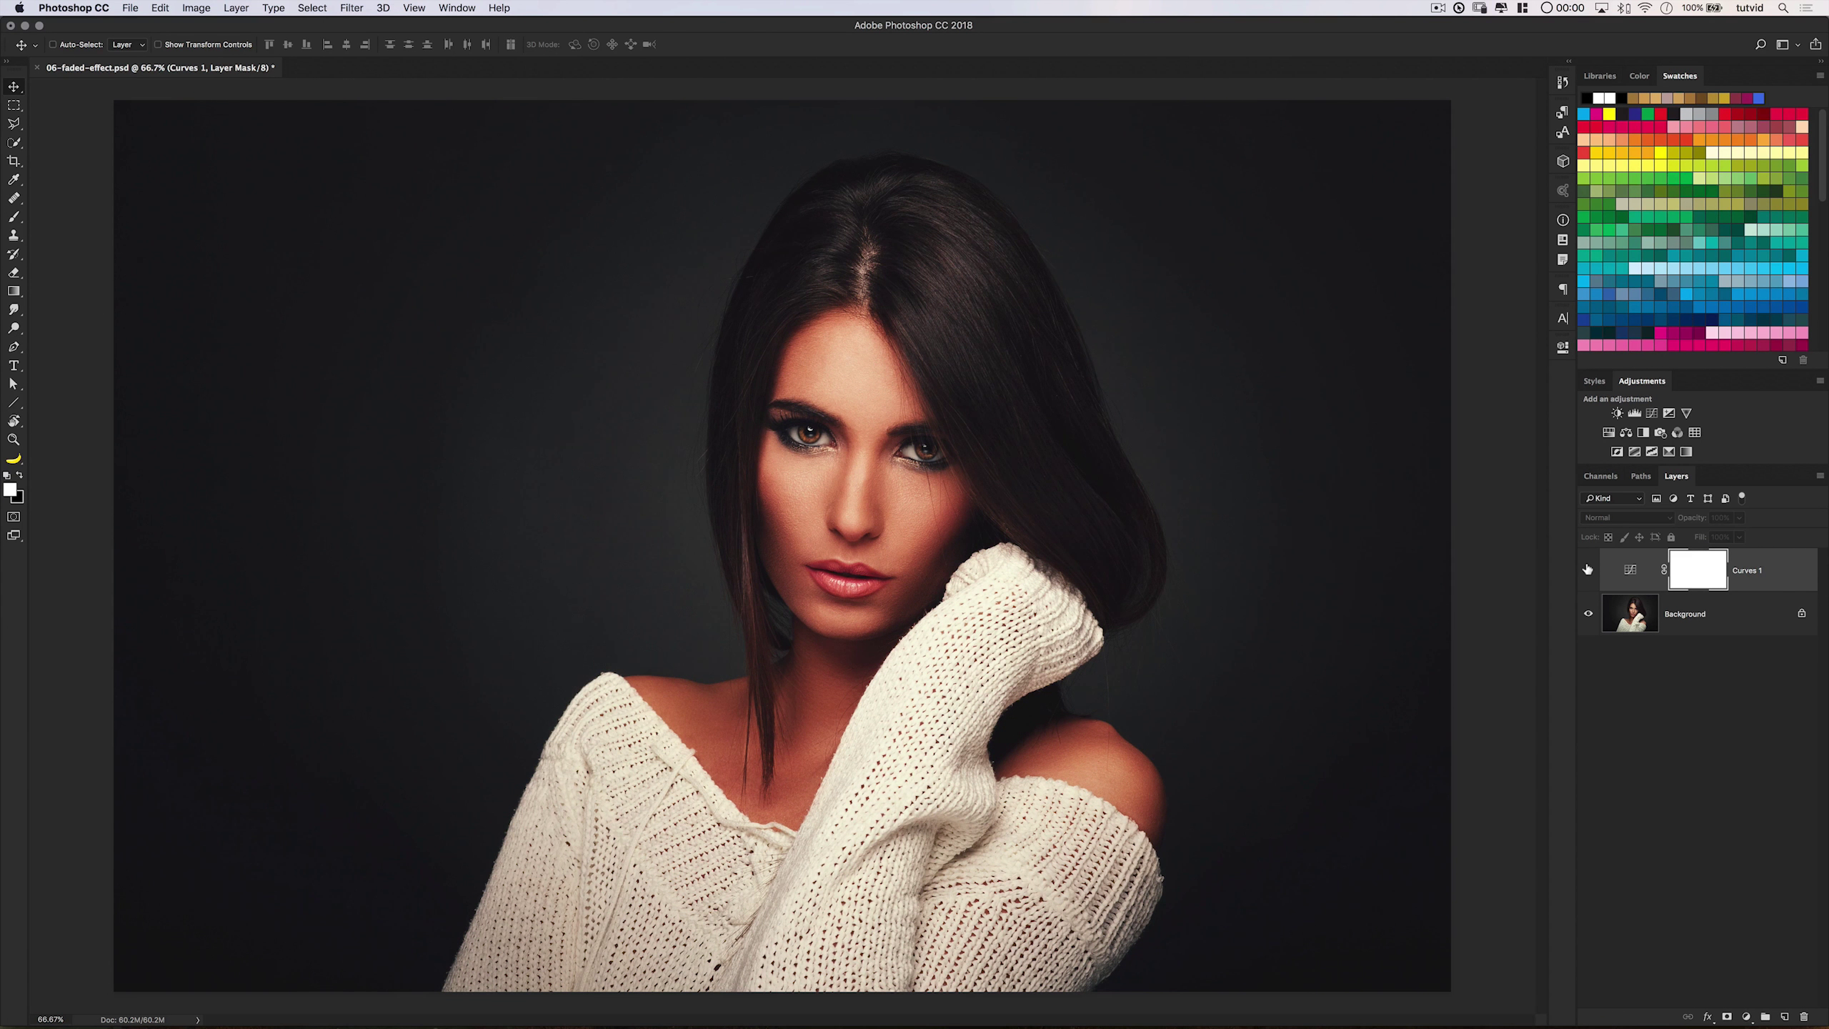
left_click(1588, 571)
left_click(1587, 570)
left_click(1587, 570)
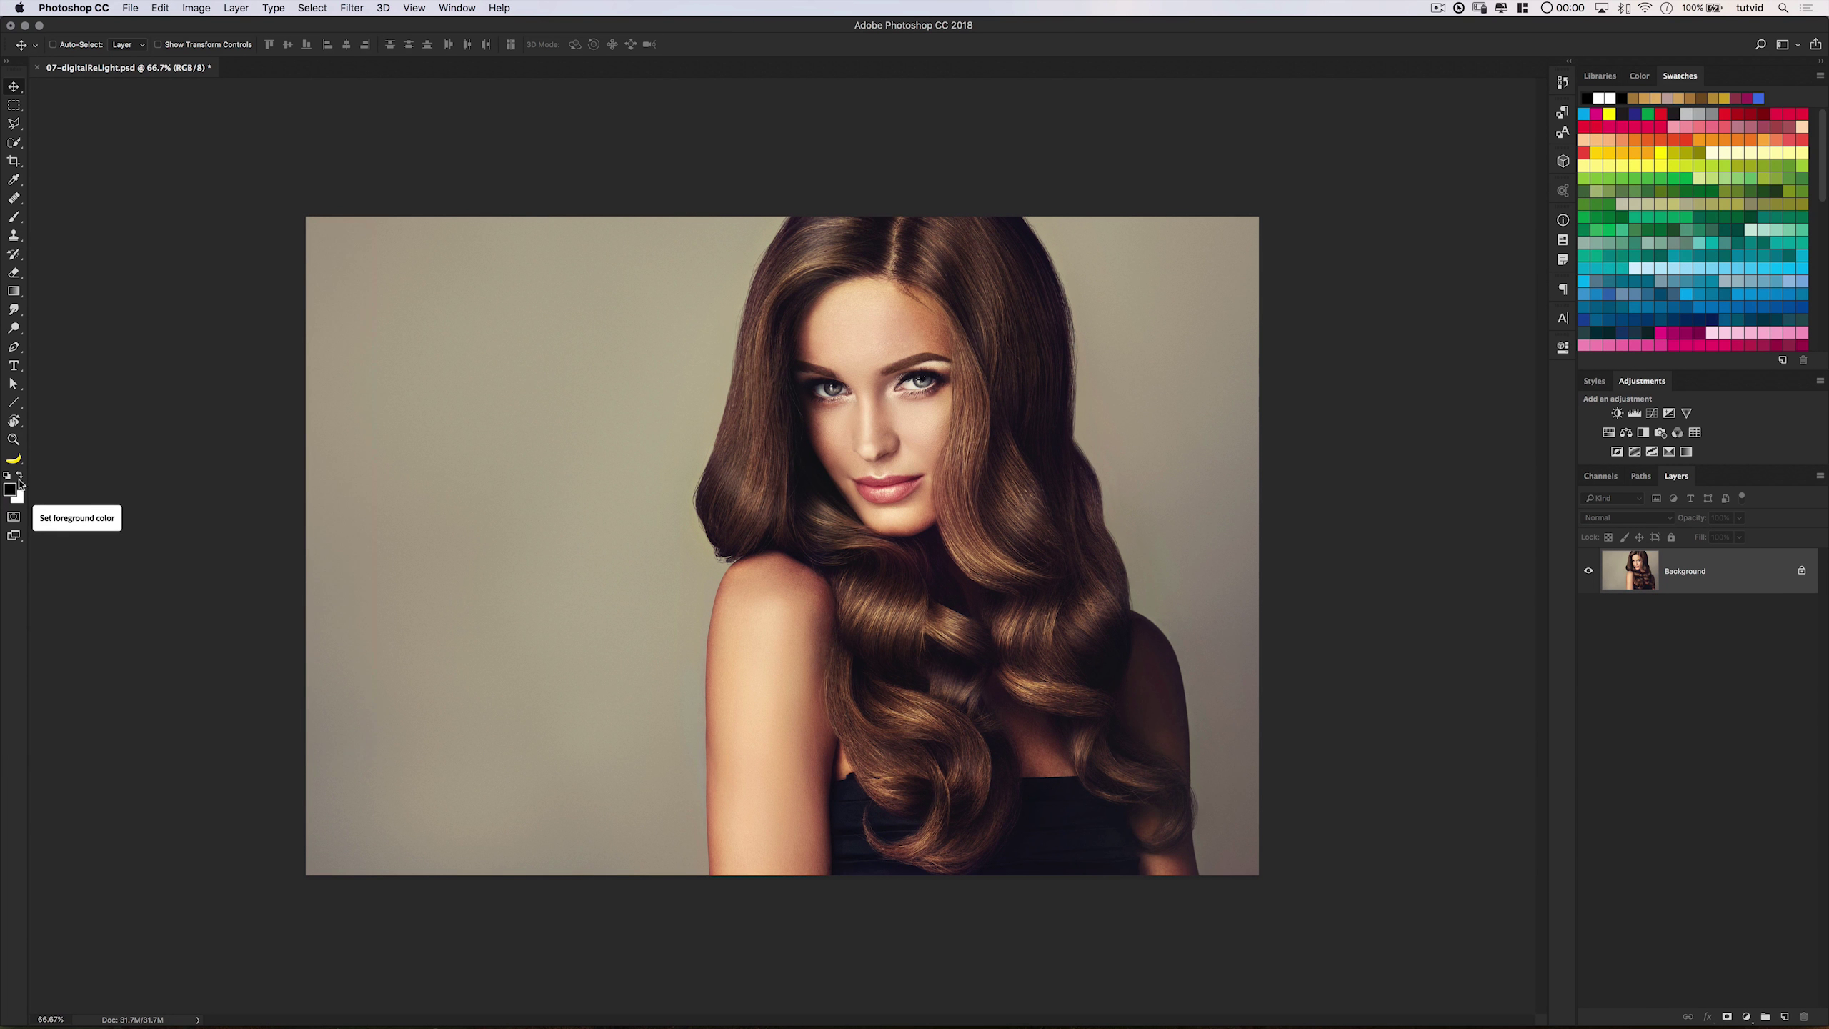
Add a linear black-to-transparent Gradient fill layer at 90° above the long-haired woman's photo and shift the gradient downward in the image.
left_click(236, 7)
mouse_move(295, 186)
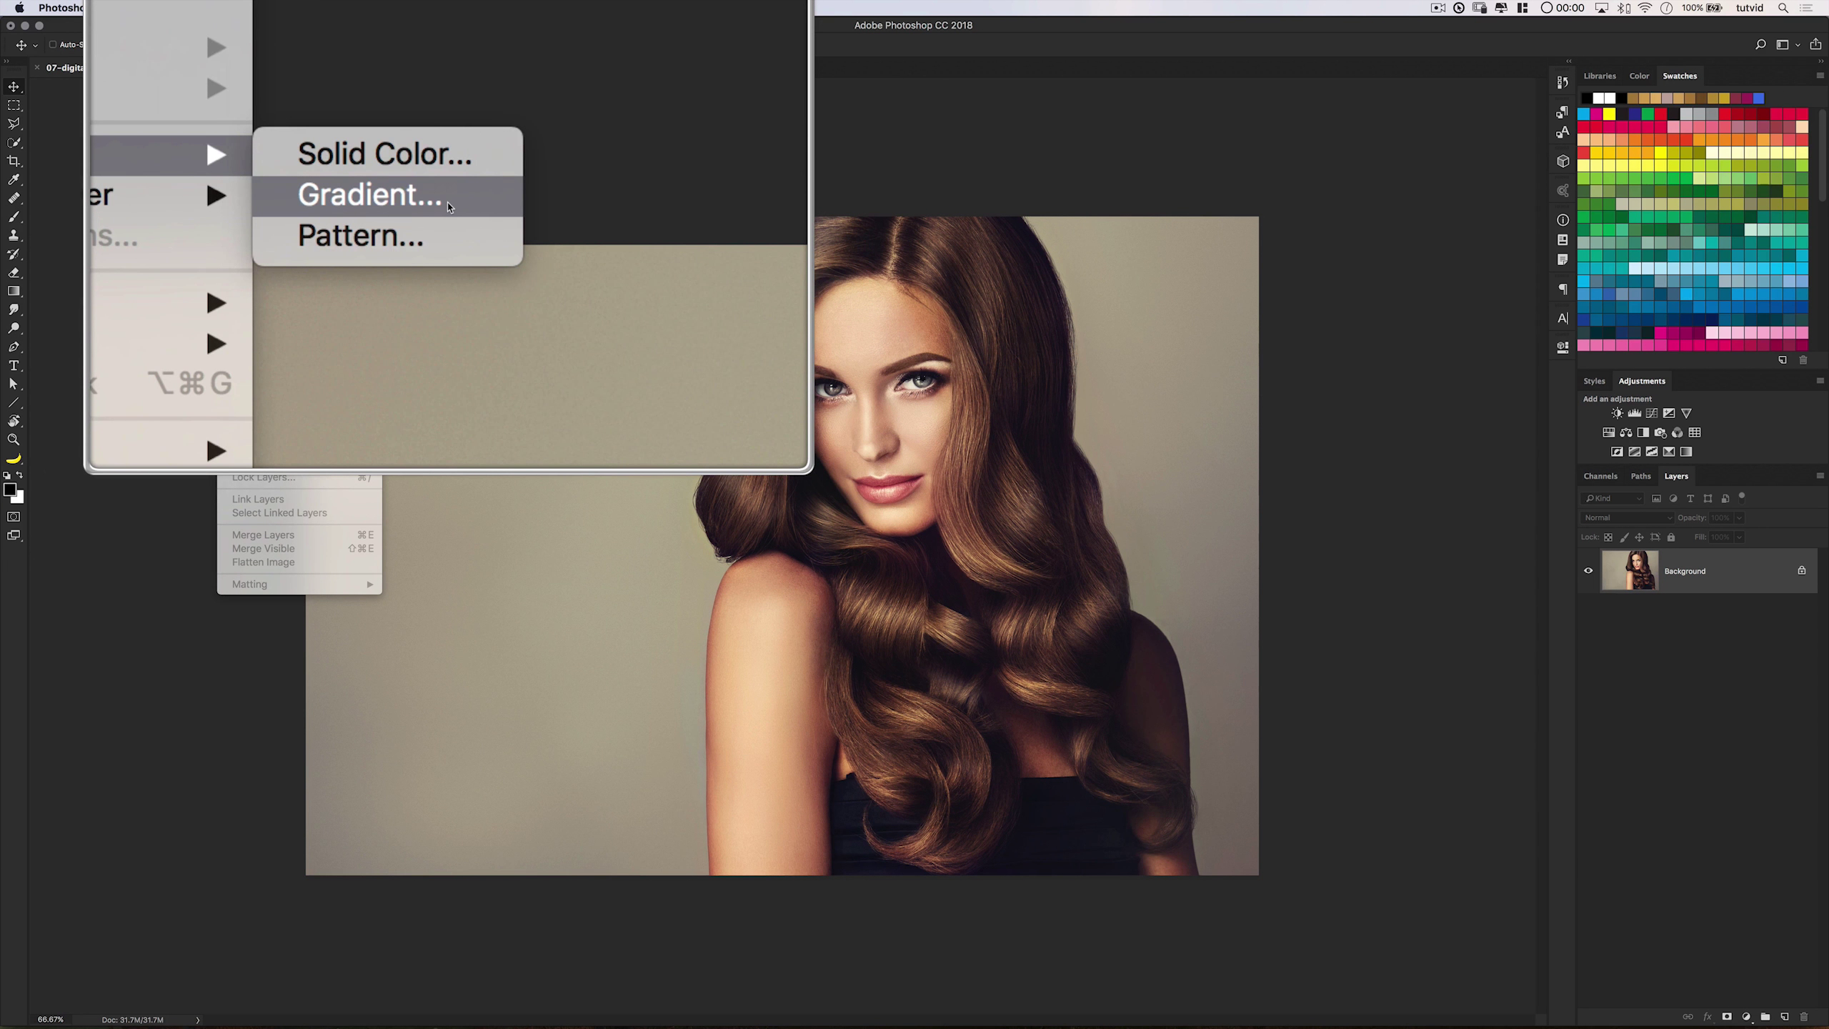
left_click(447, 206)
left_click(826, 256)
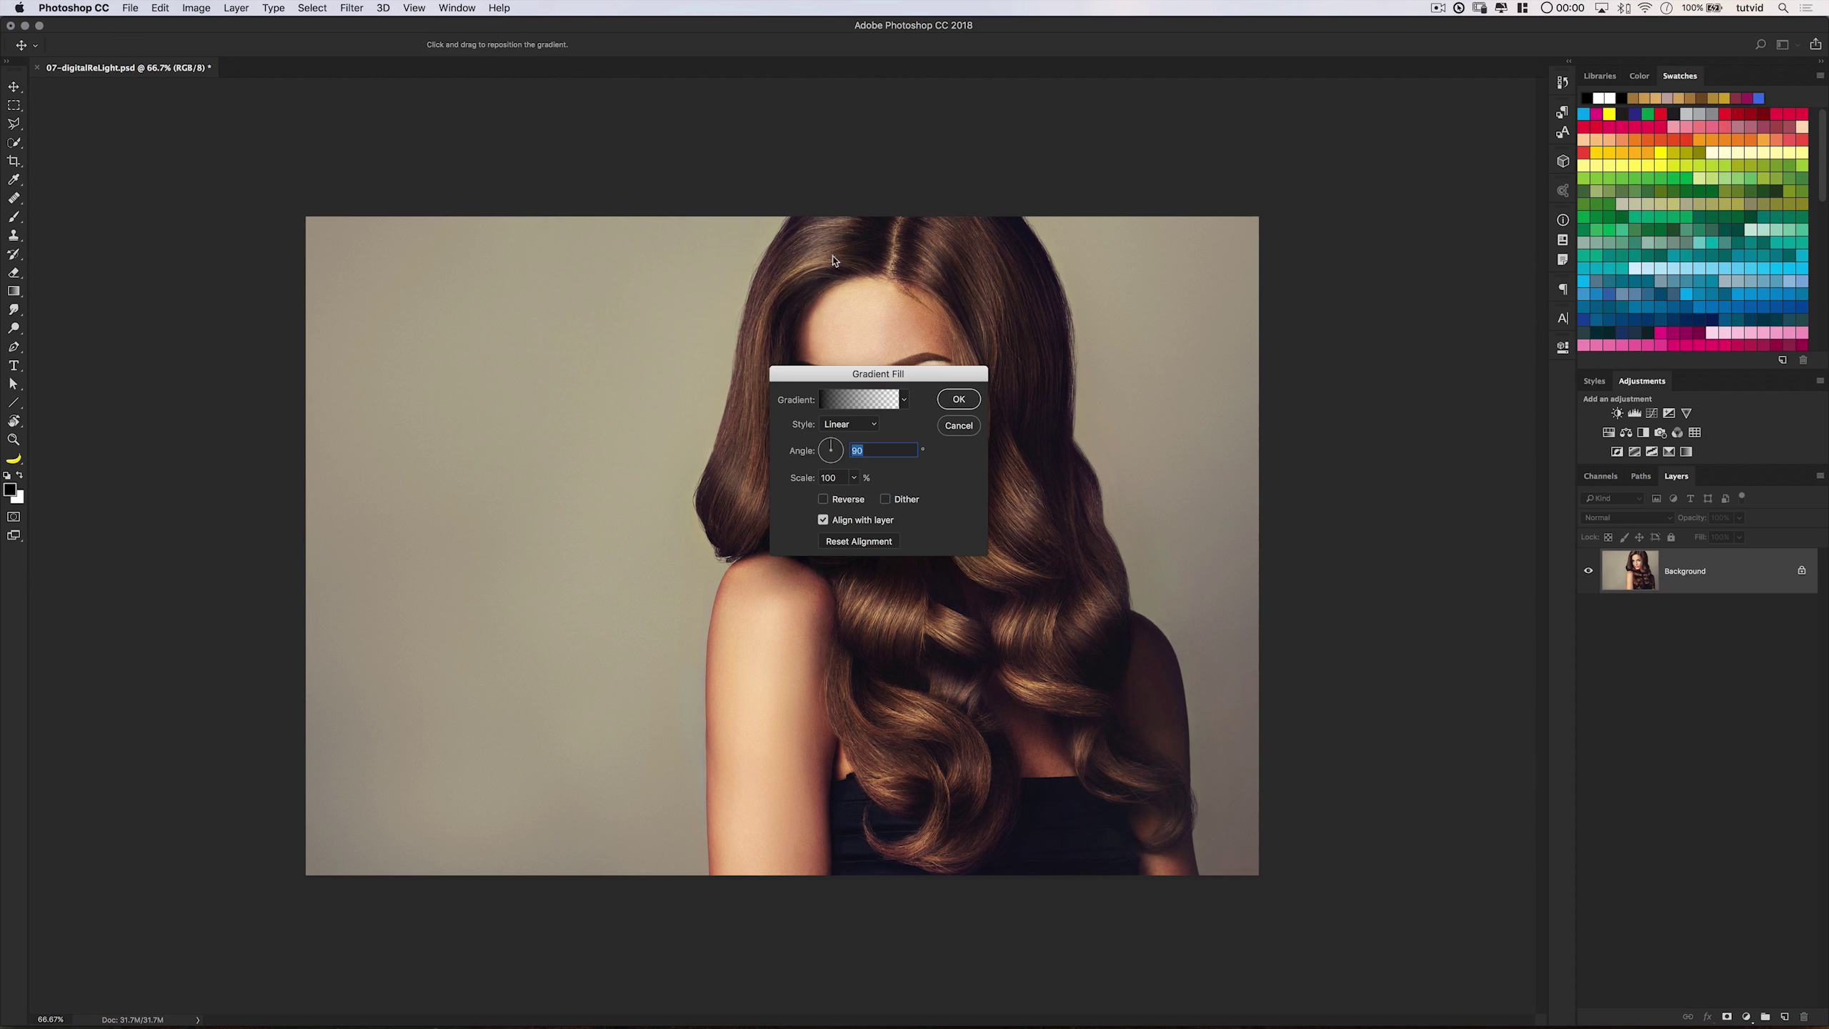
left_click(869, 399)
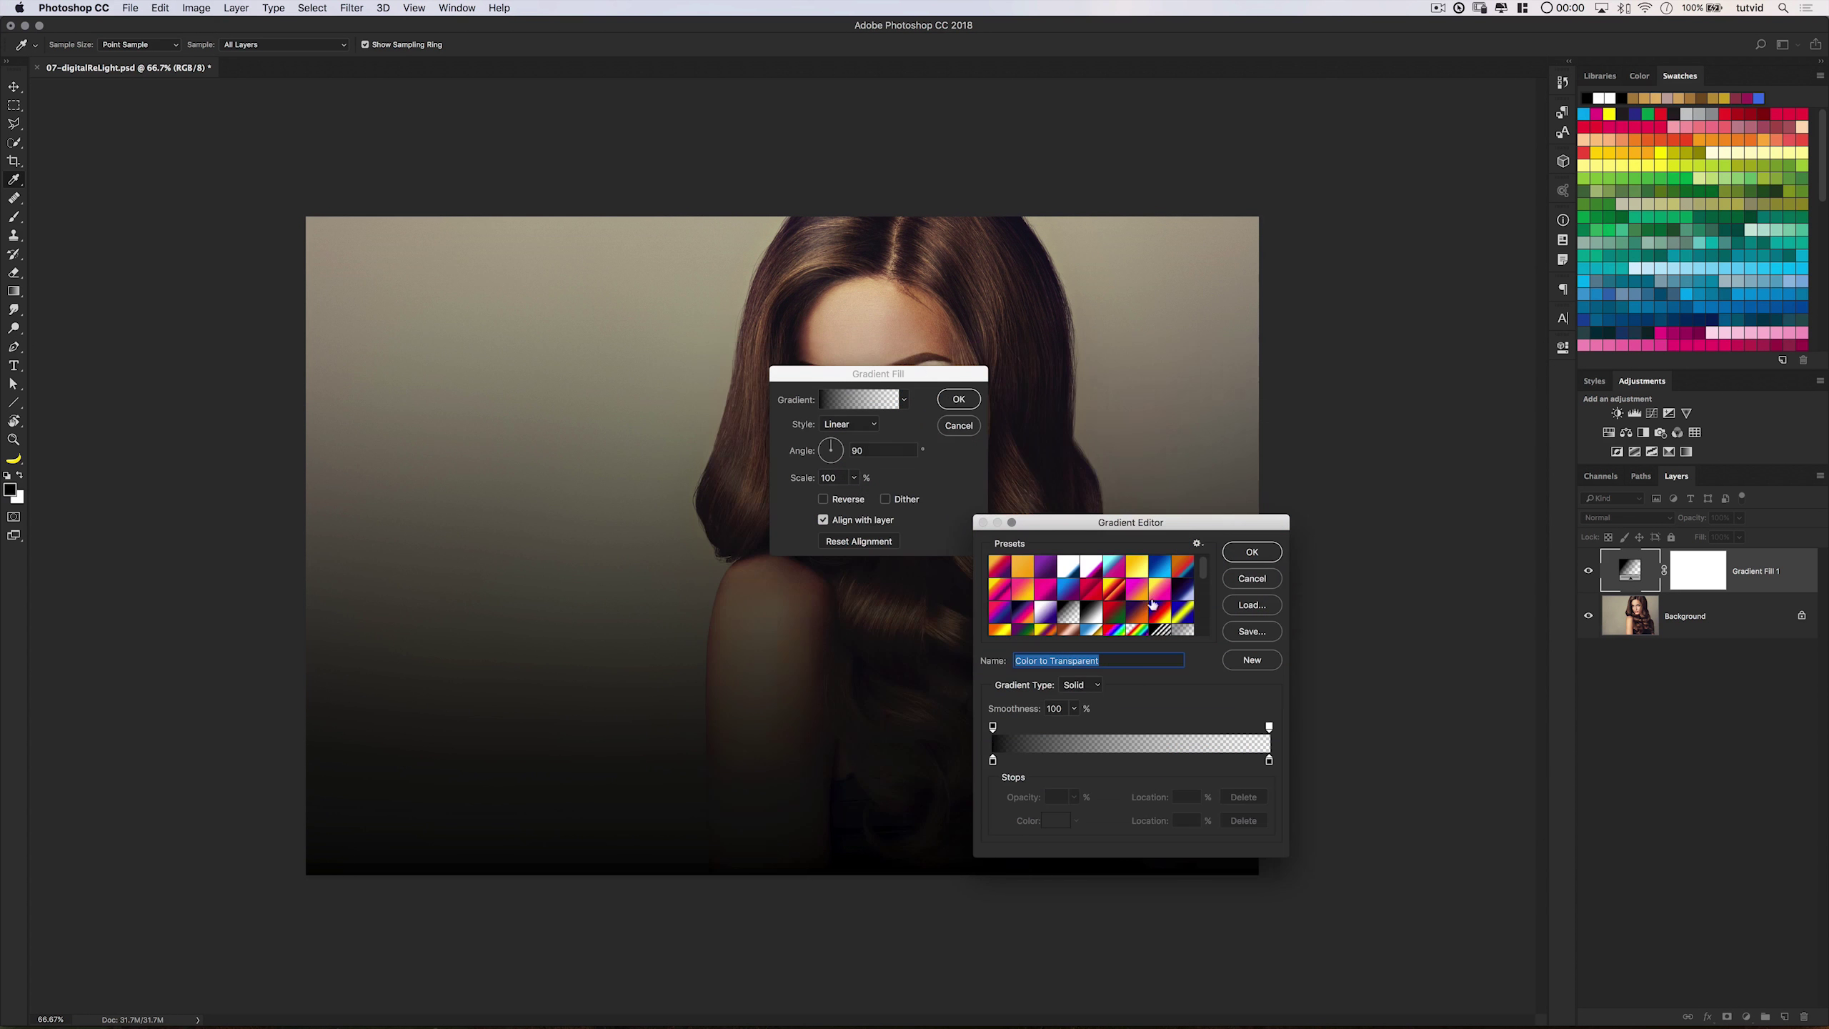
left_click(1268, 569)
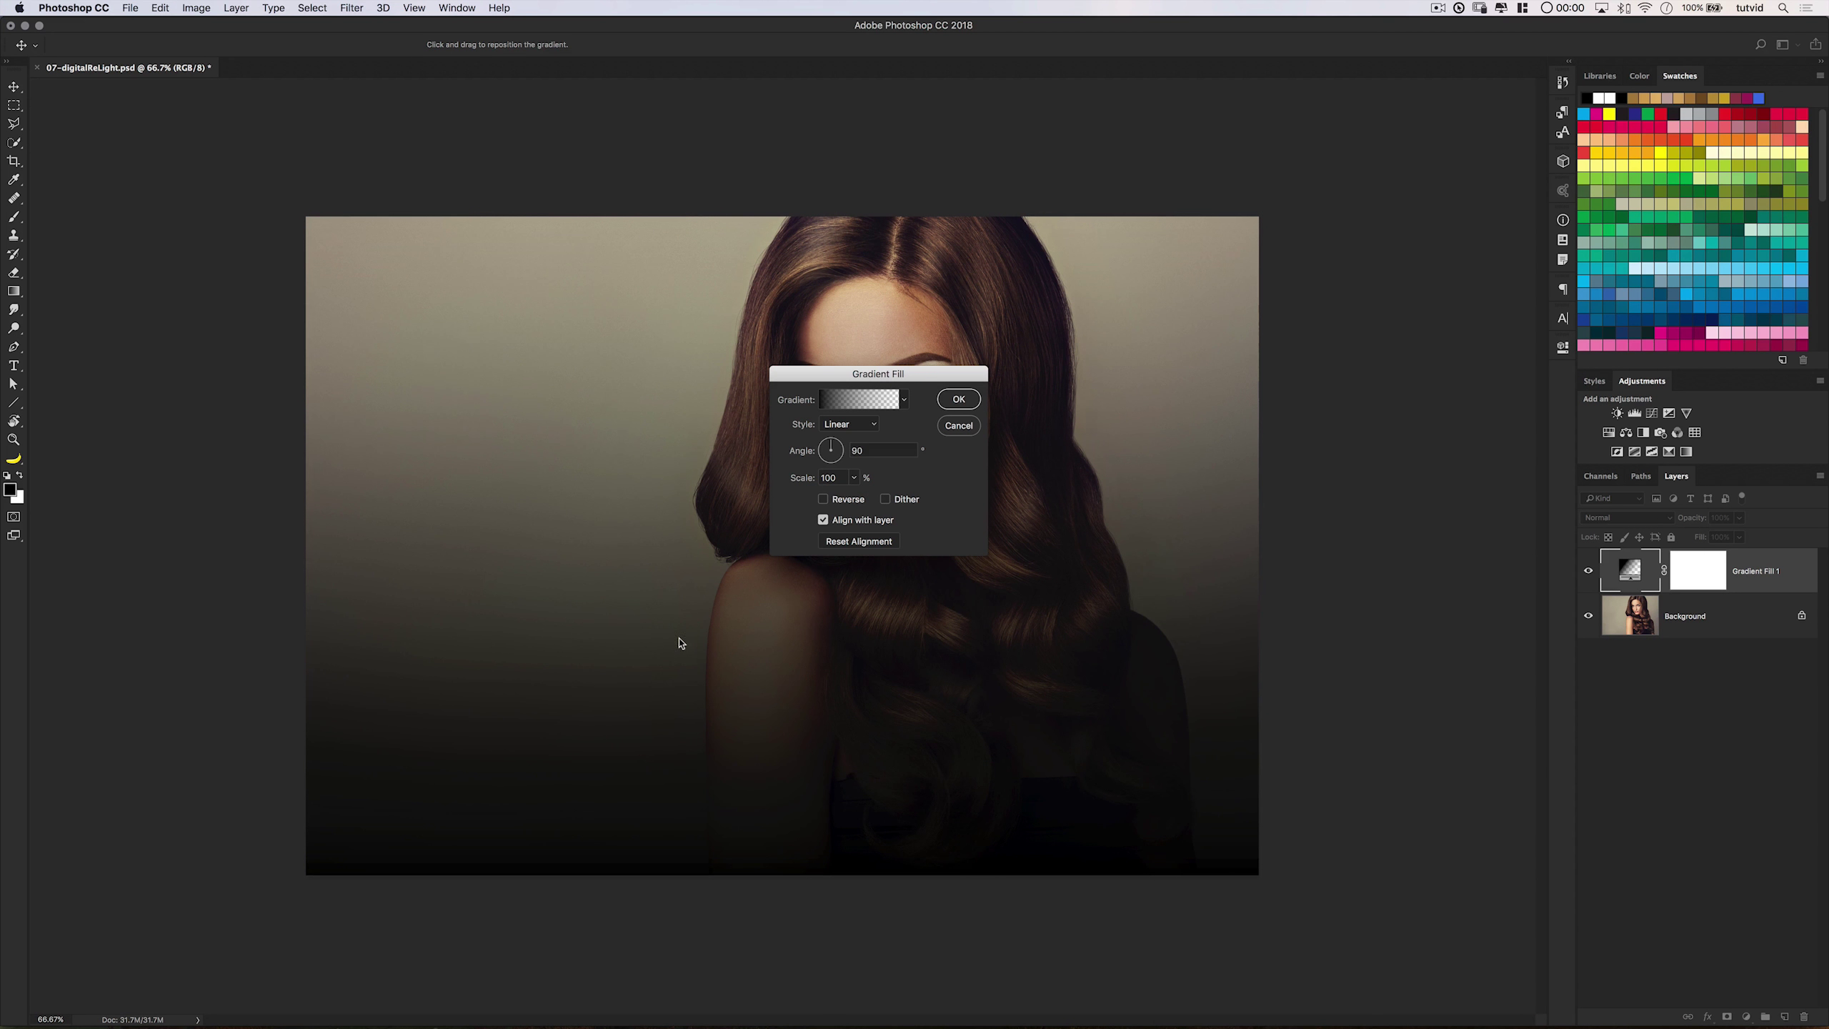
left_click_drag(677, 641, 673, 806)
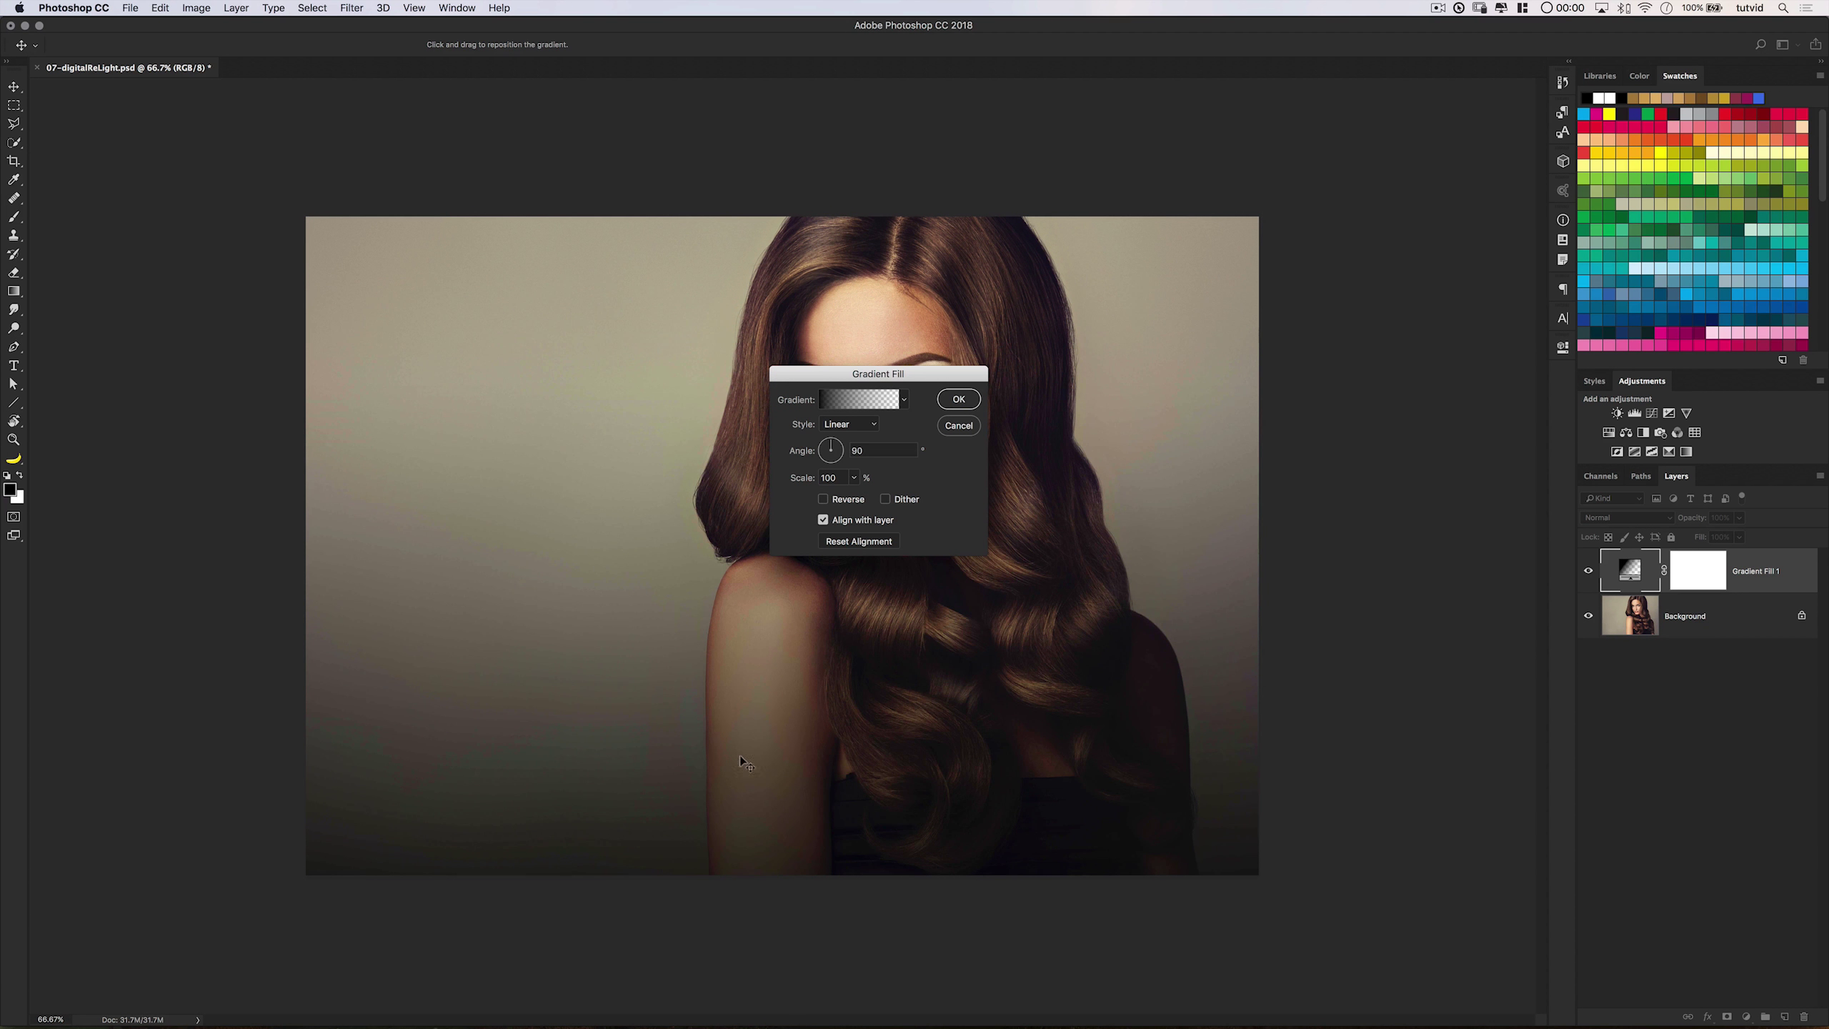
left_click(958, 403)
Swap the foreground color to white and add a white-to-transparent Gradient fill layer with its angle set to -90°.
left_click(18, 475)
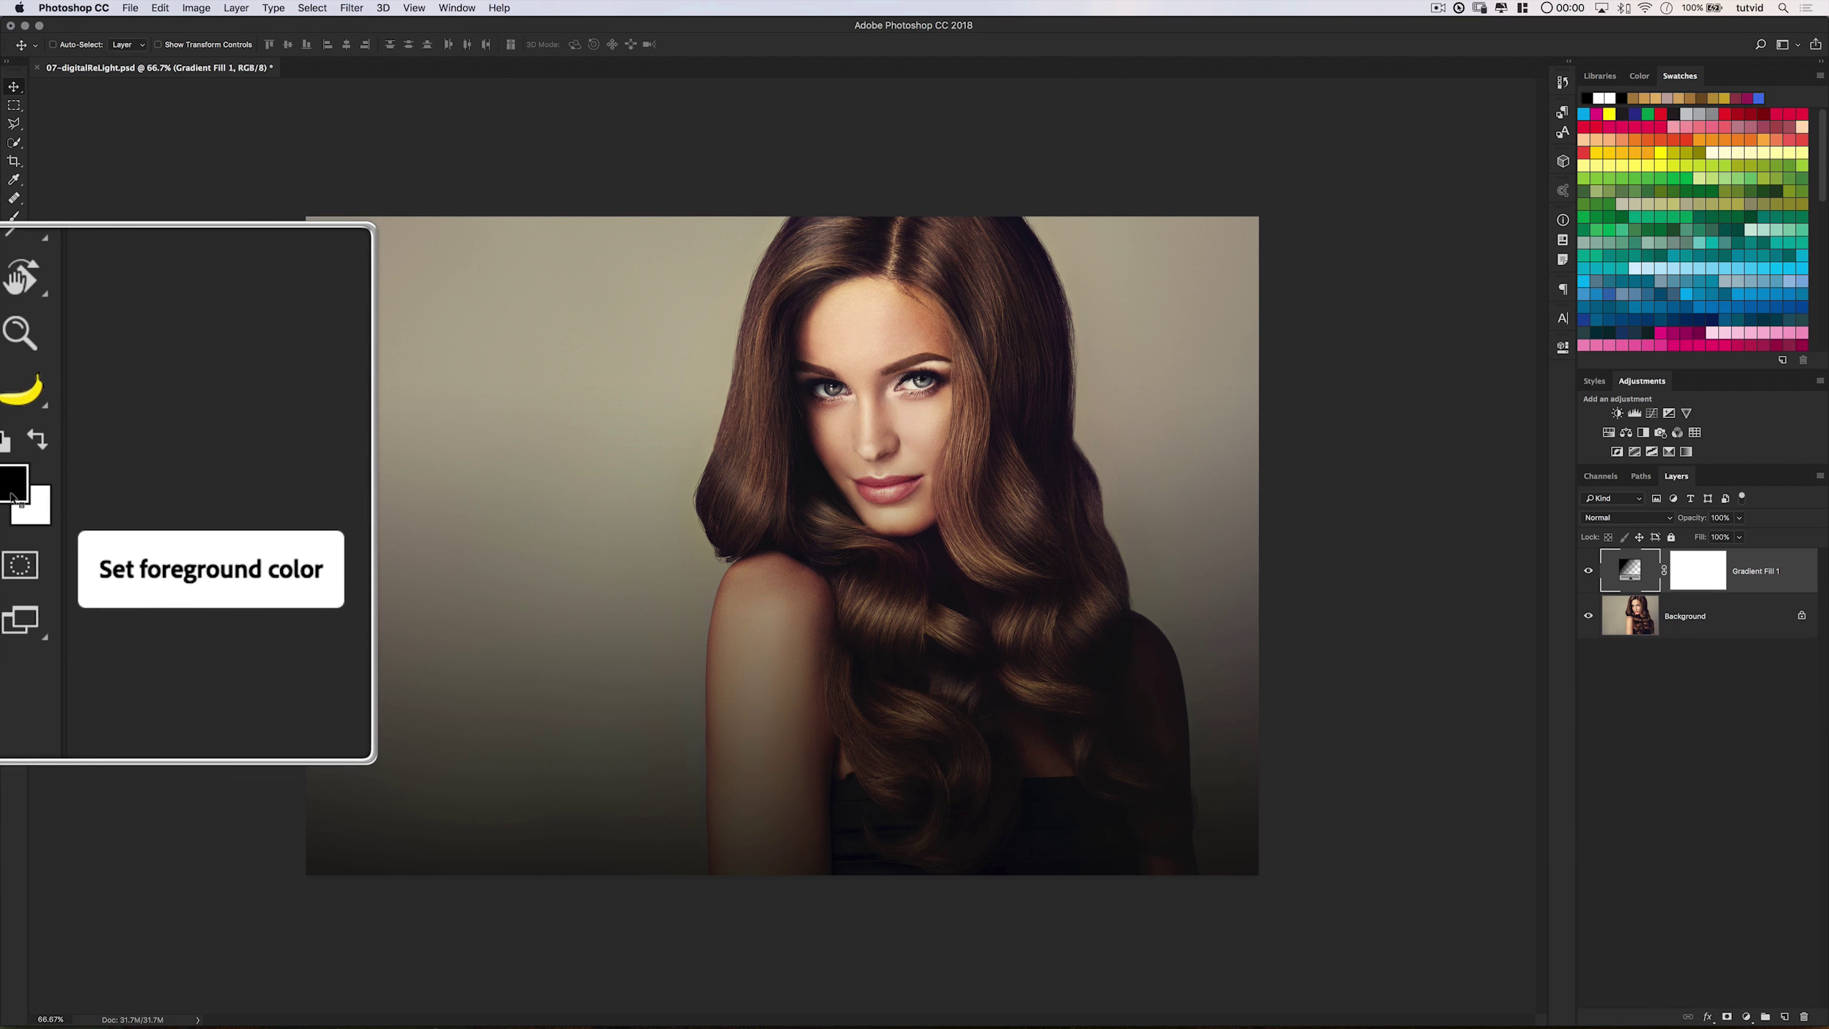
left_click(236, 8)
mouse_move(295, 188)
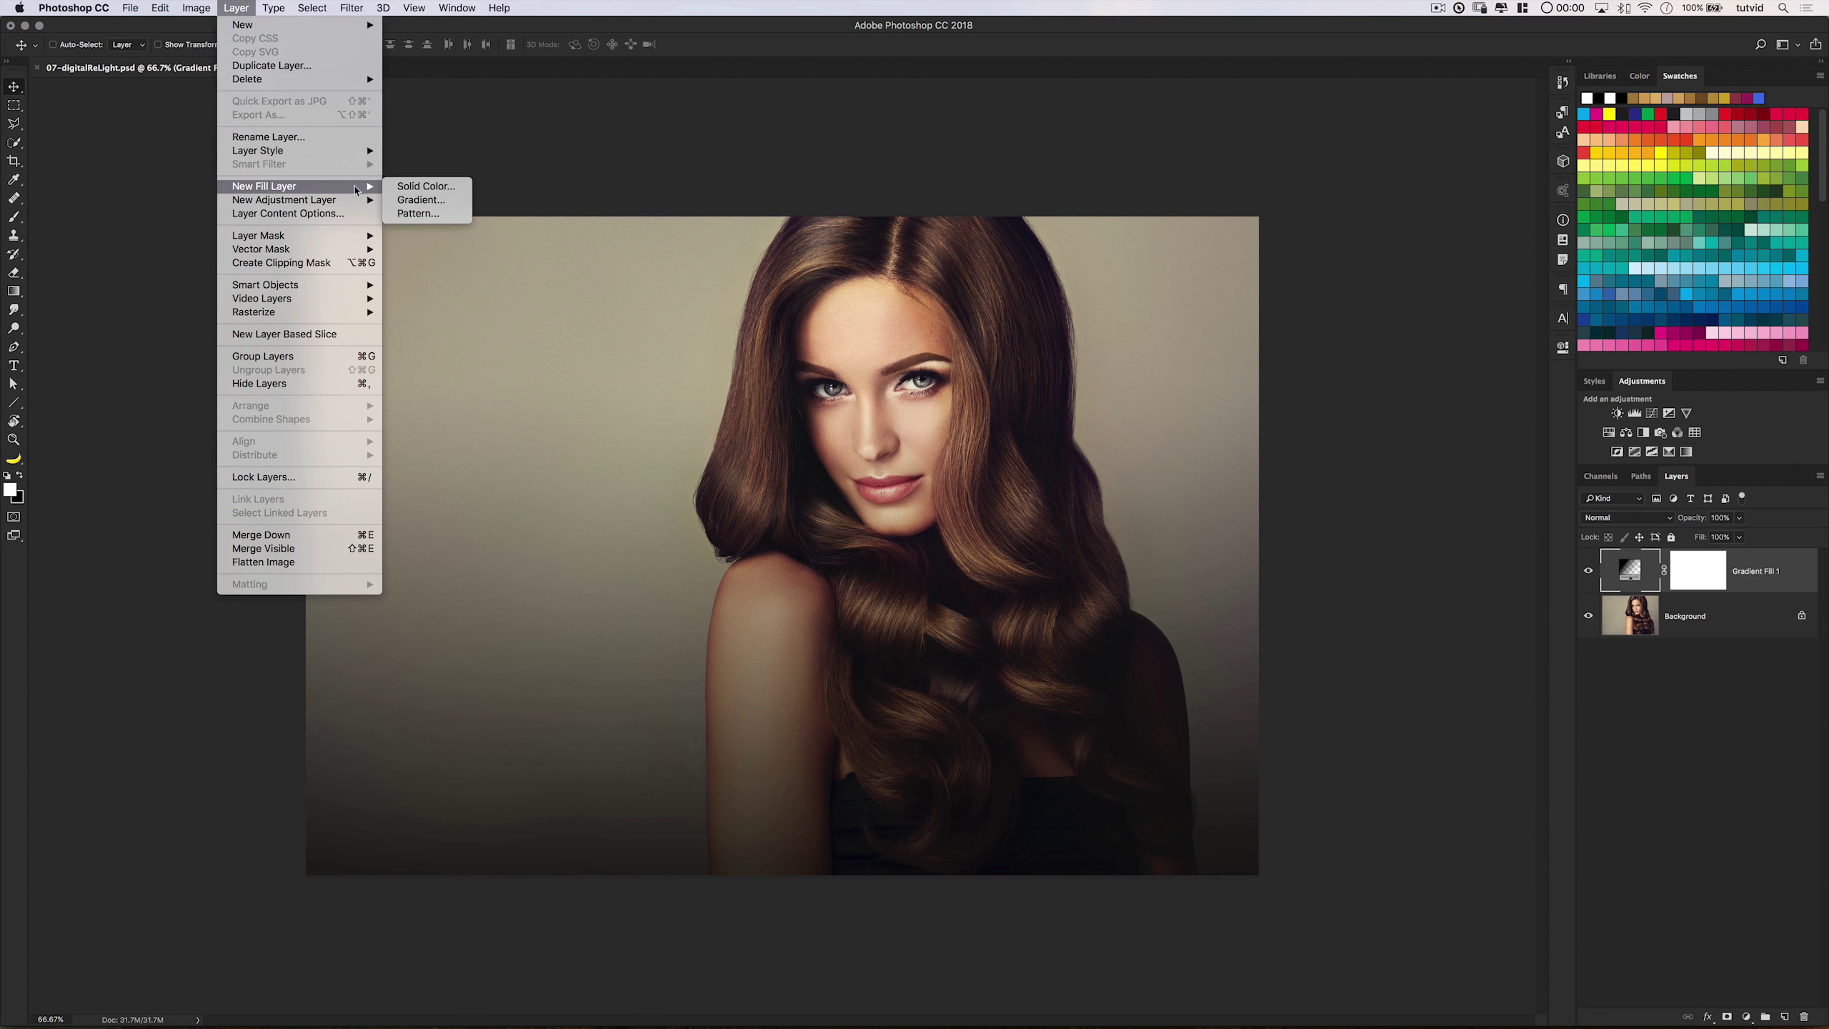
left_click(427, 198)
left_click(830, 259)
left_click(857, 401)
left_click(1253, 551)
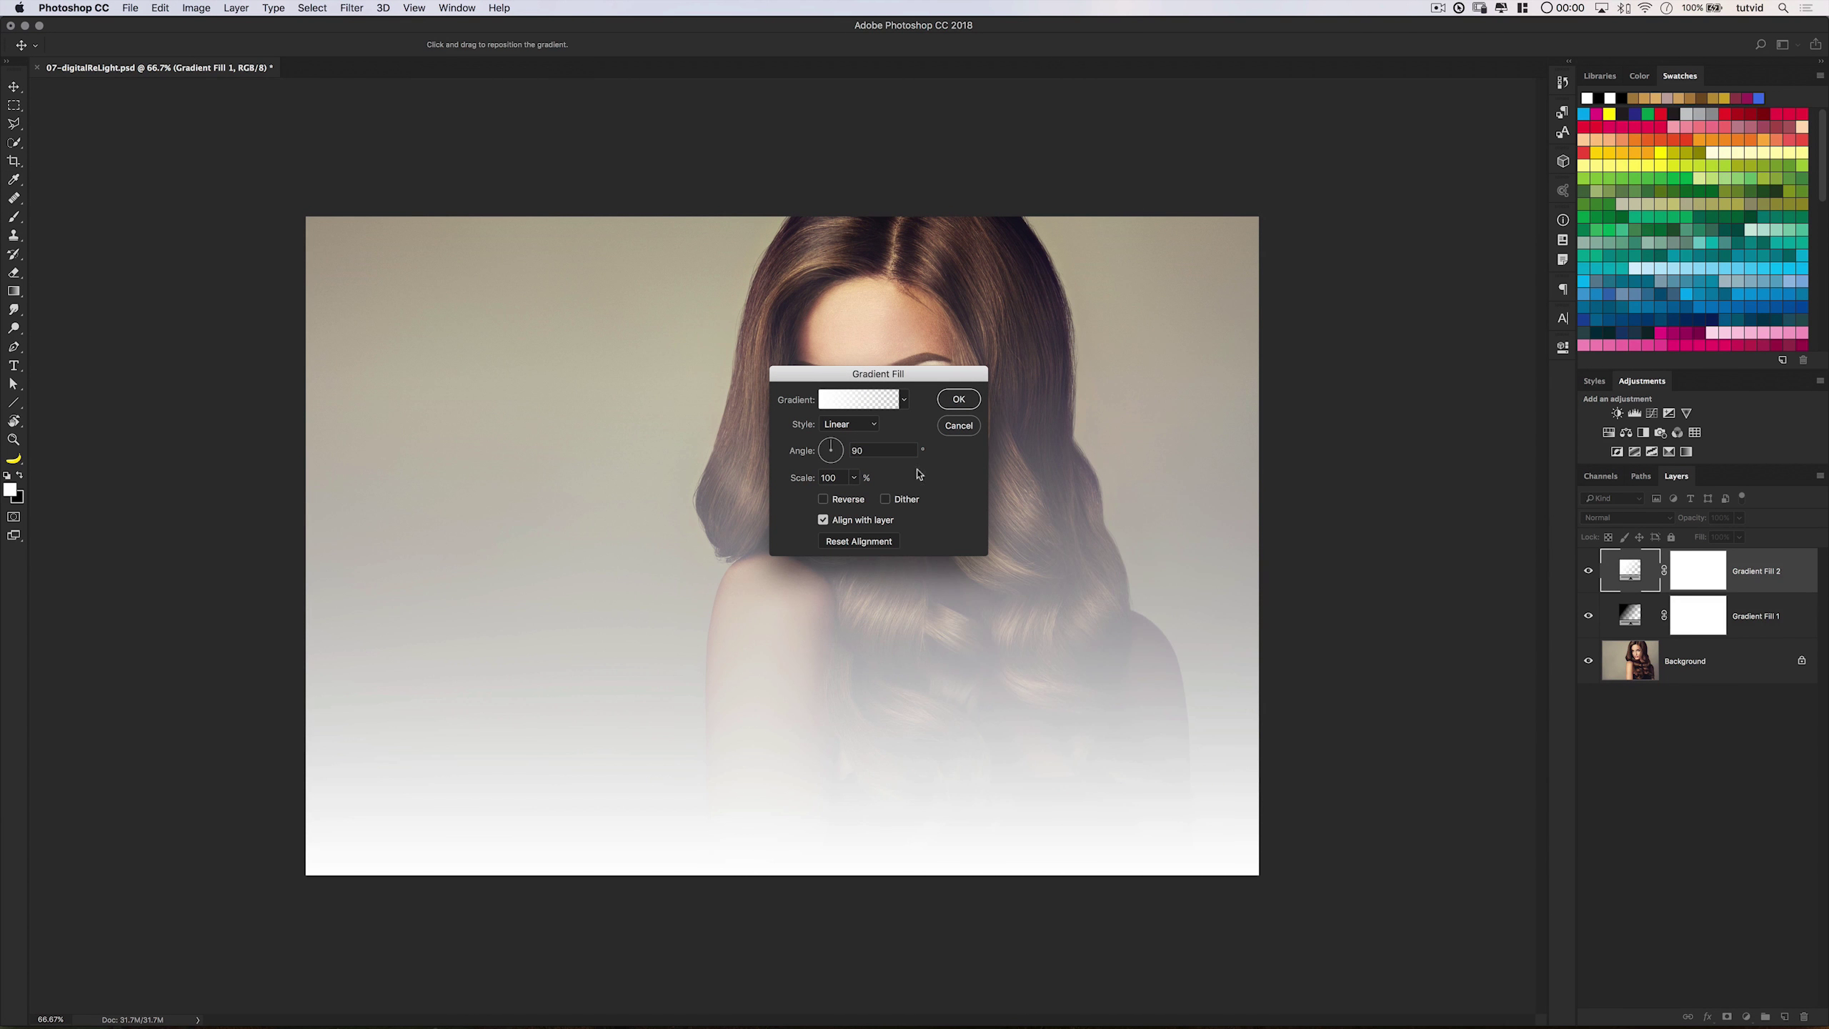
key("Tab")
type("-90")
key("Return")
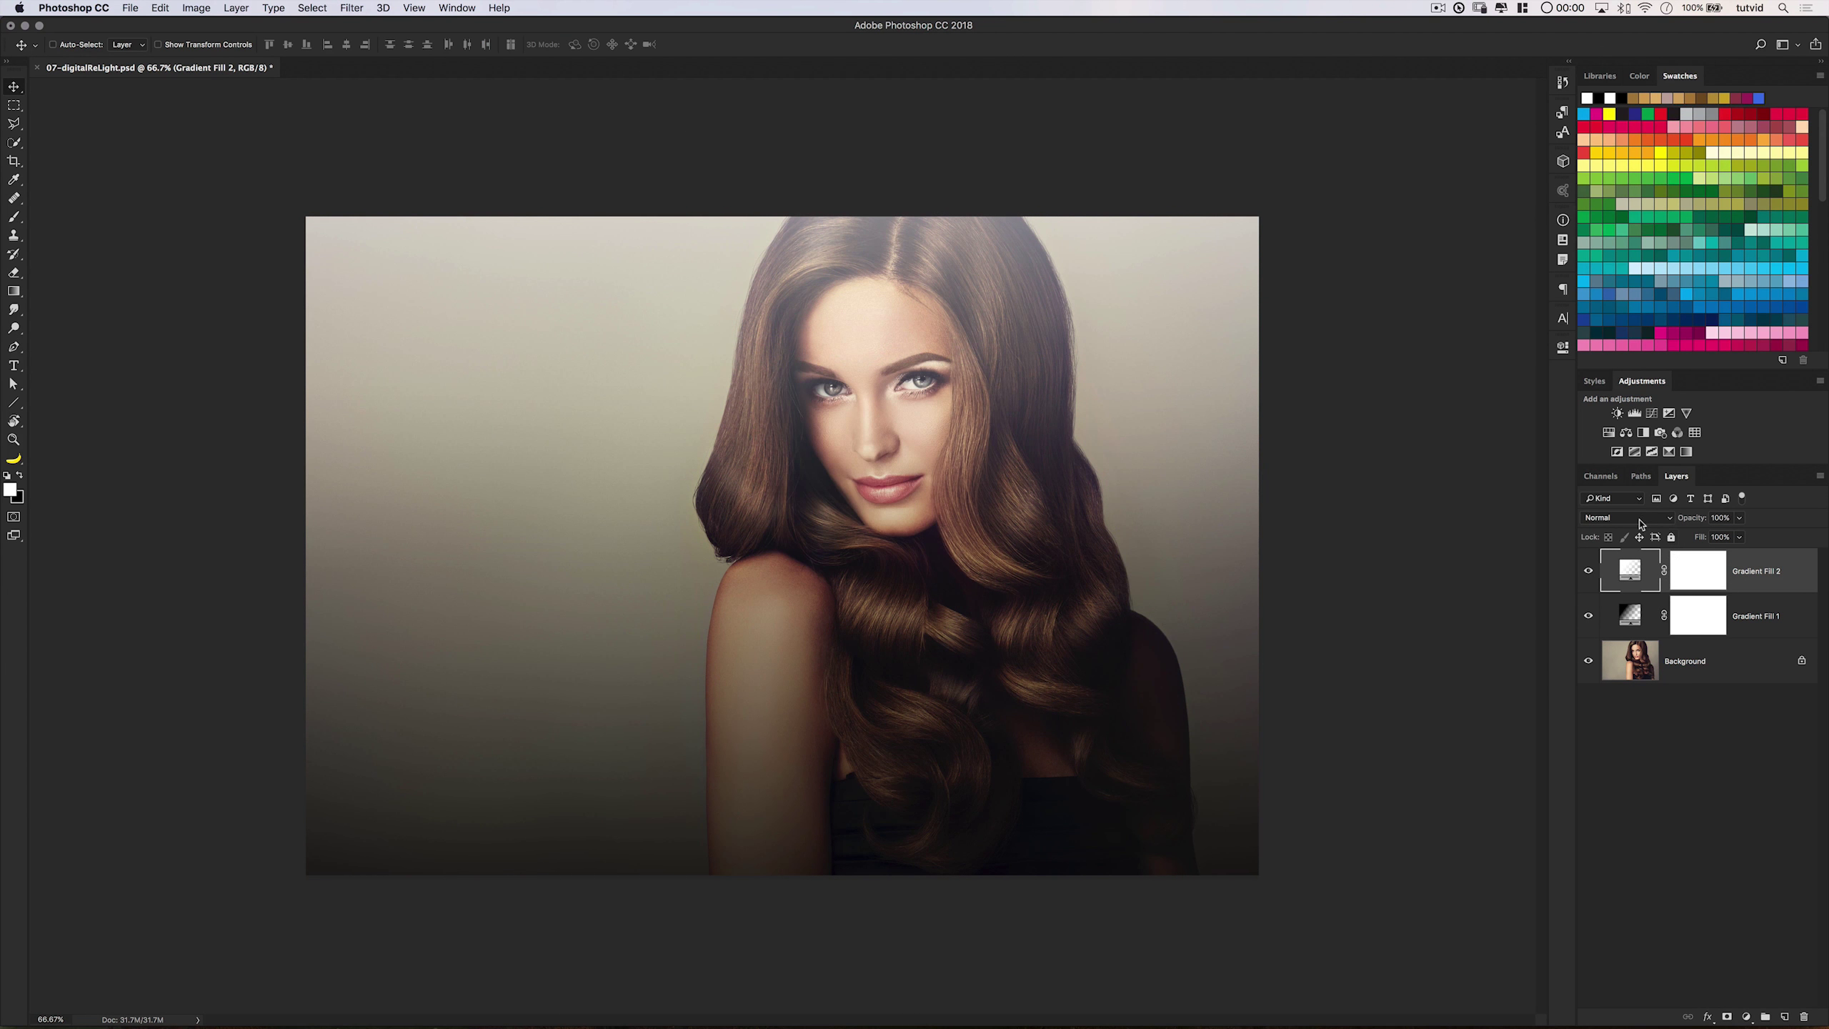
Set the blend mode of both gradient fill layers to Soft Light.
left_click(1642, 518)
left_click(1629, 682)
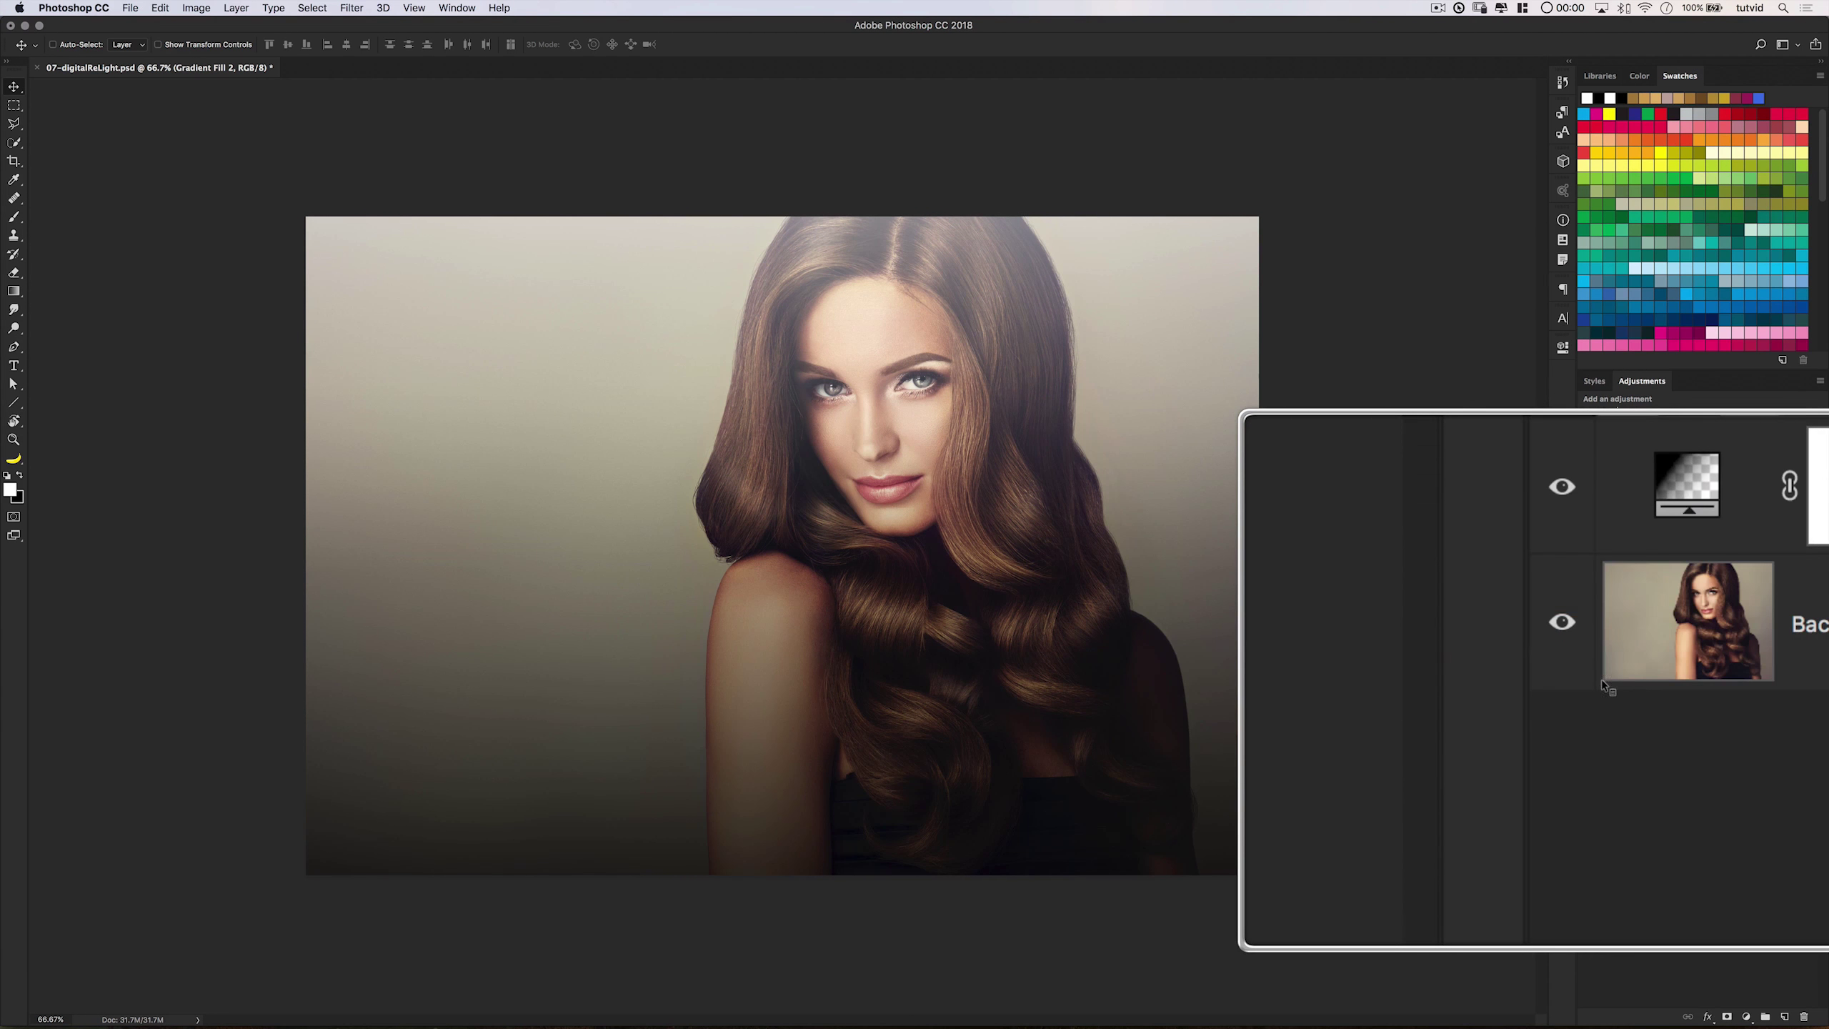
left_click(1635, 613)
left_click(1625, 517)
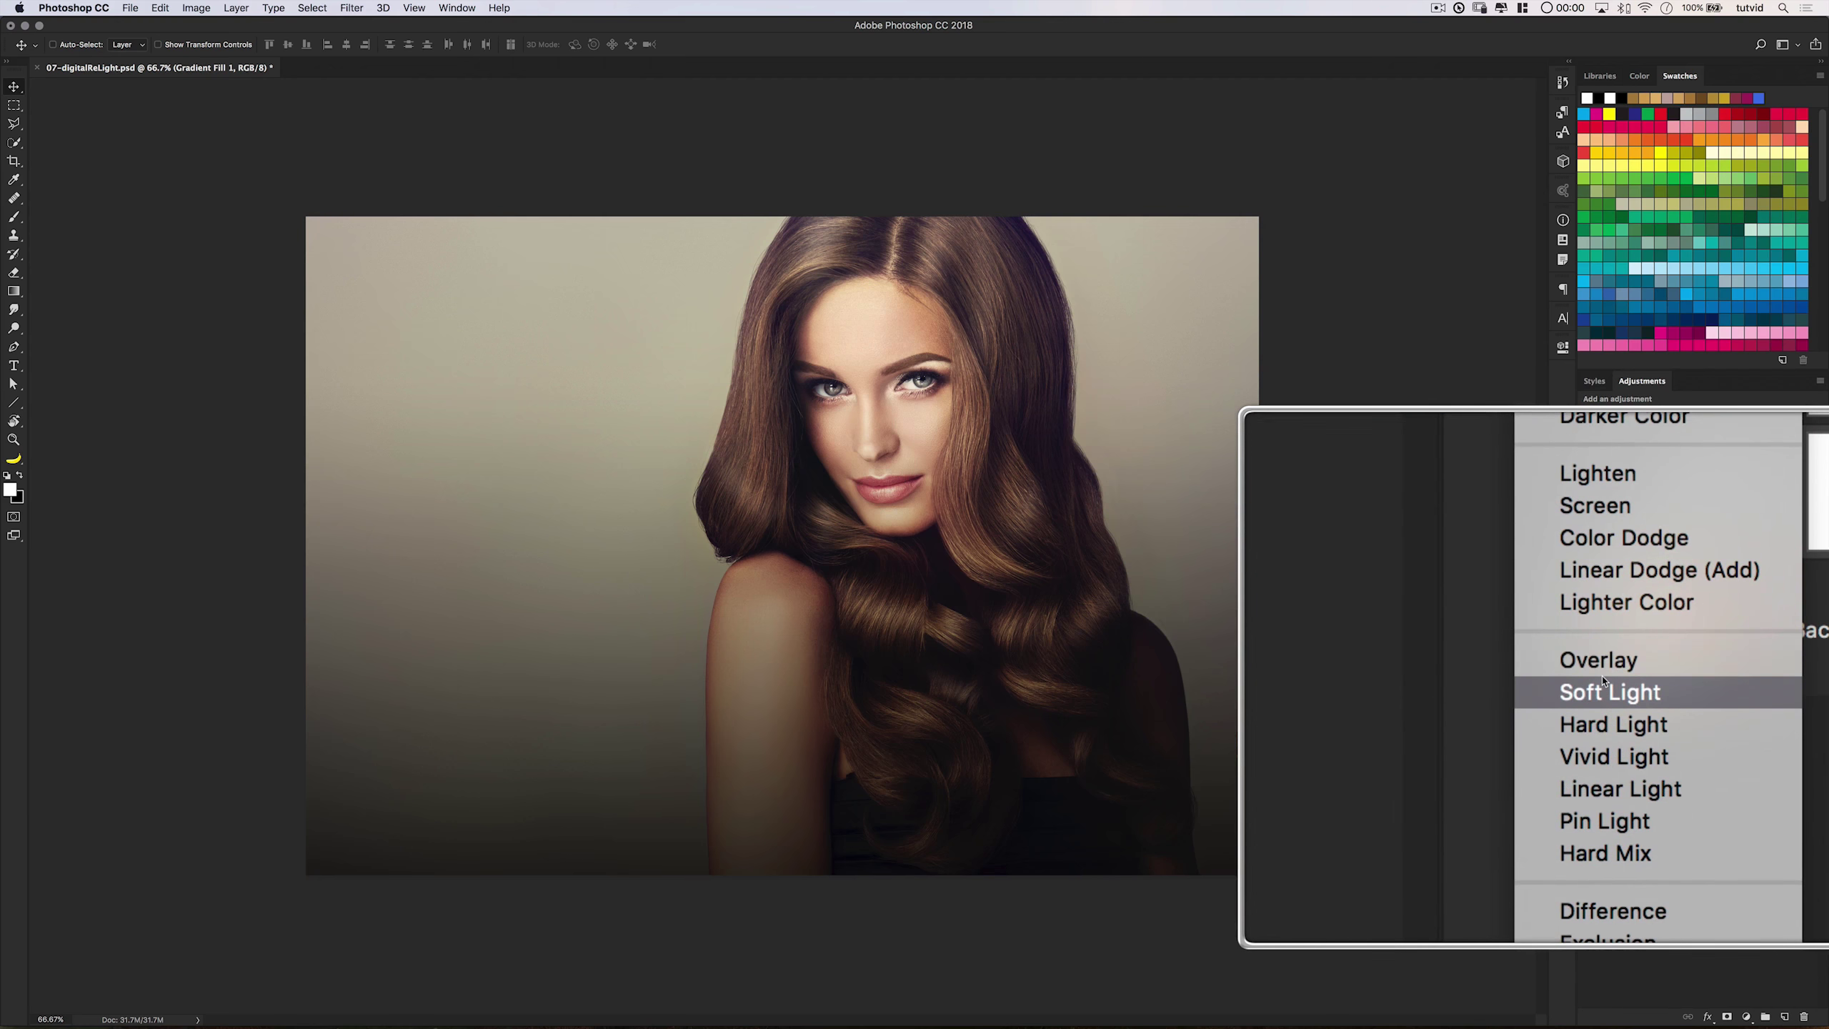
left_click(1629, 682)
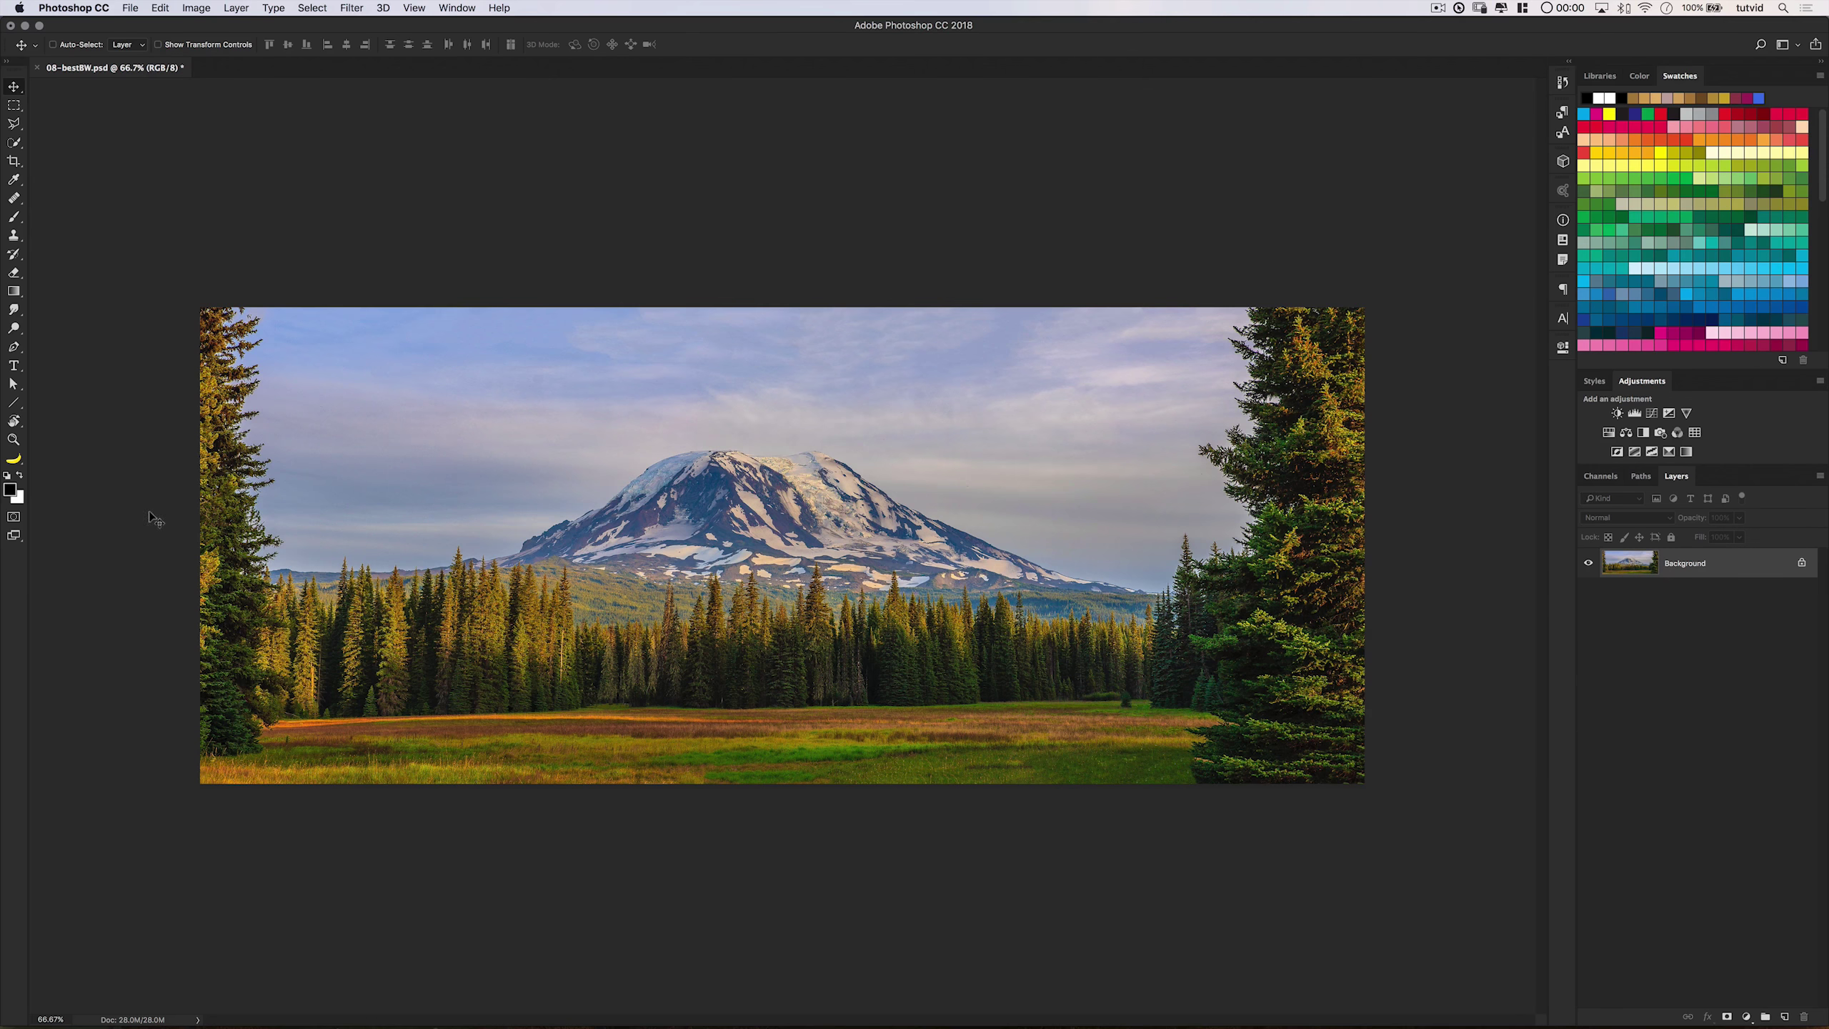
Make white the foreground color and add a Gradient Map adjustment layer above the mountain landscape.
key("x")
left_click(236, 8)
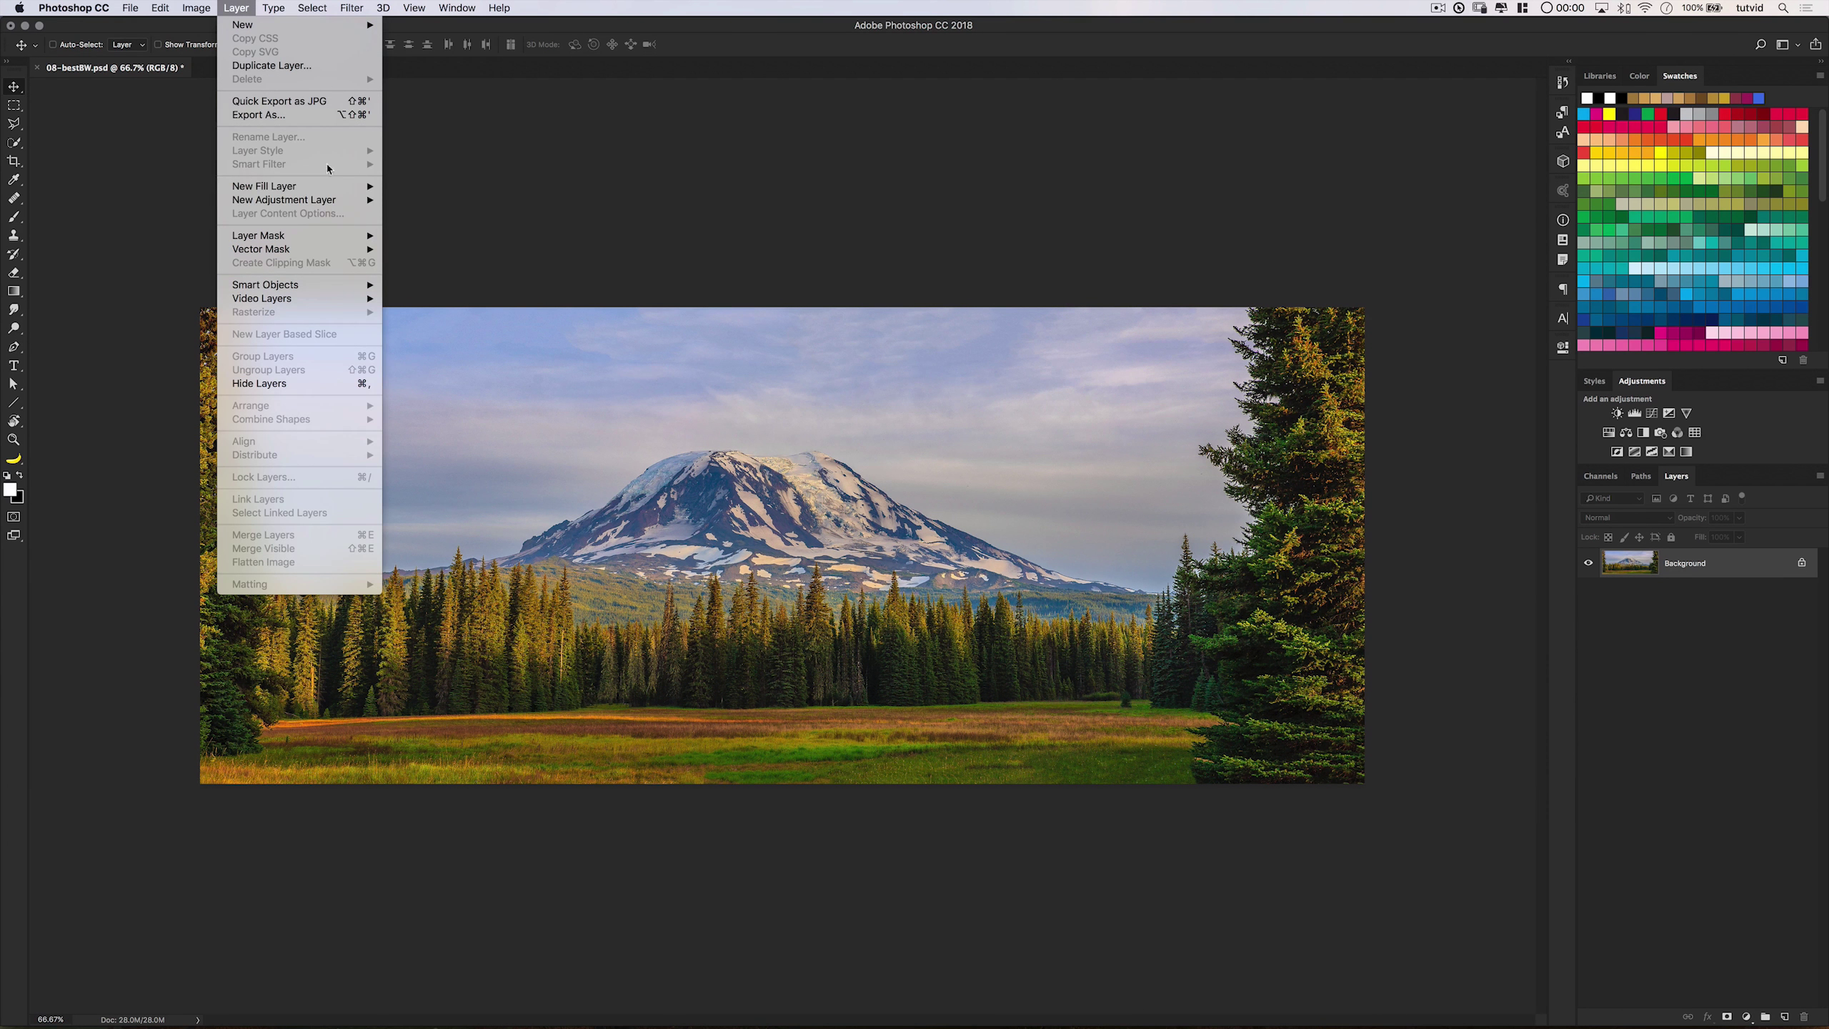
mouse_move(287, 183)
left_click(468, 409)
left_click(830, 259)
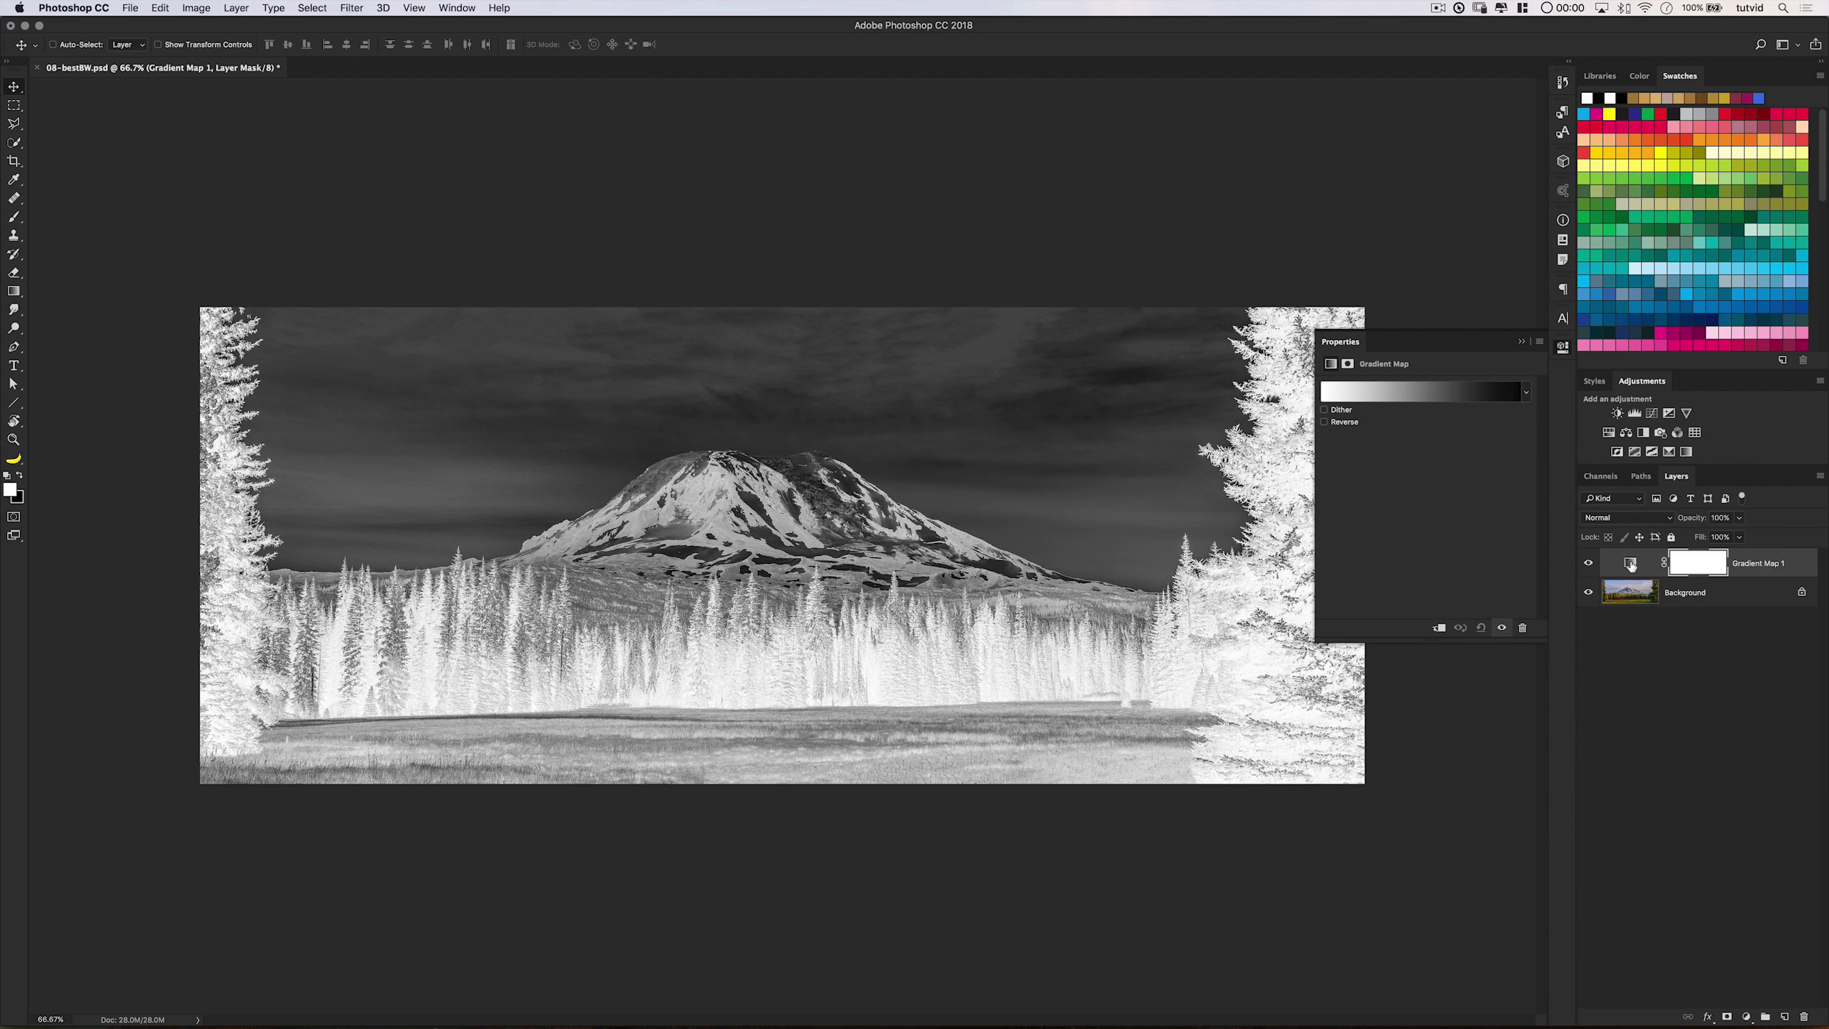
Duplicate the Gradient Map layer and compare the black-and-white result with the original landscape.
key("super+j")
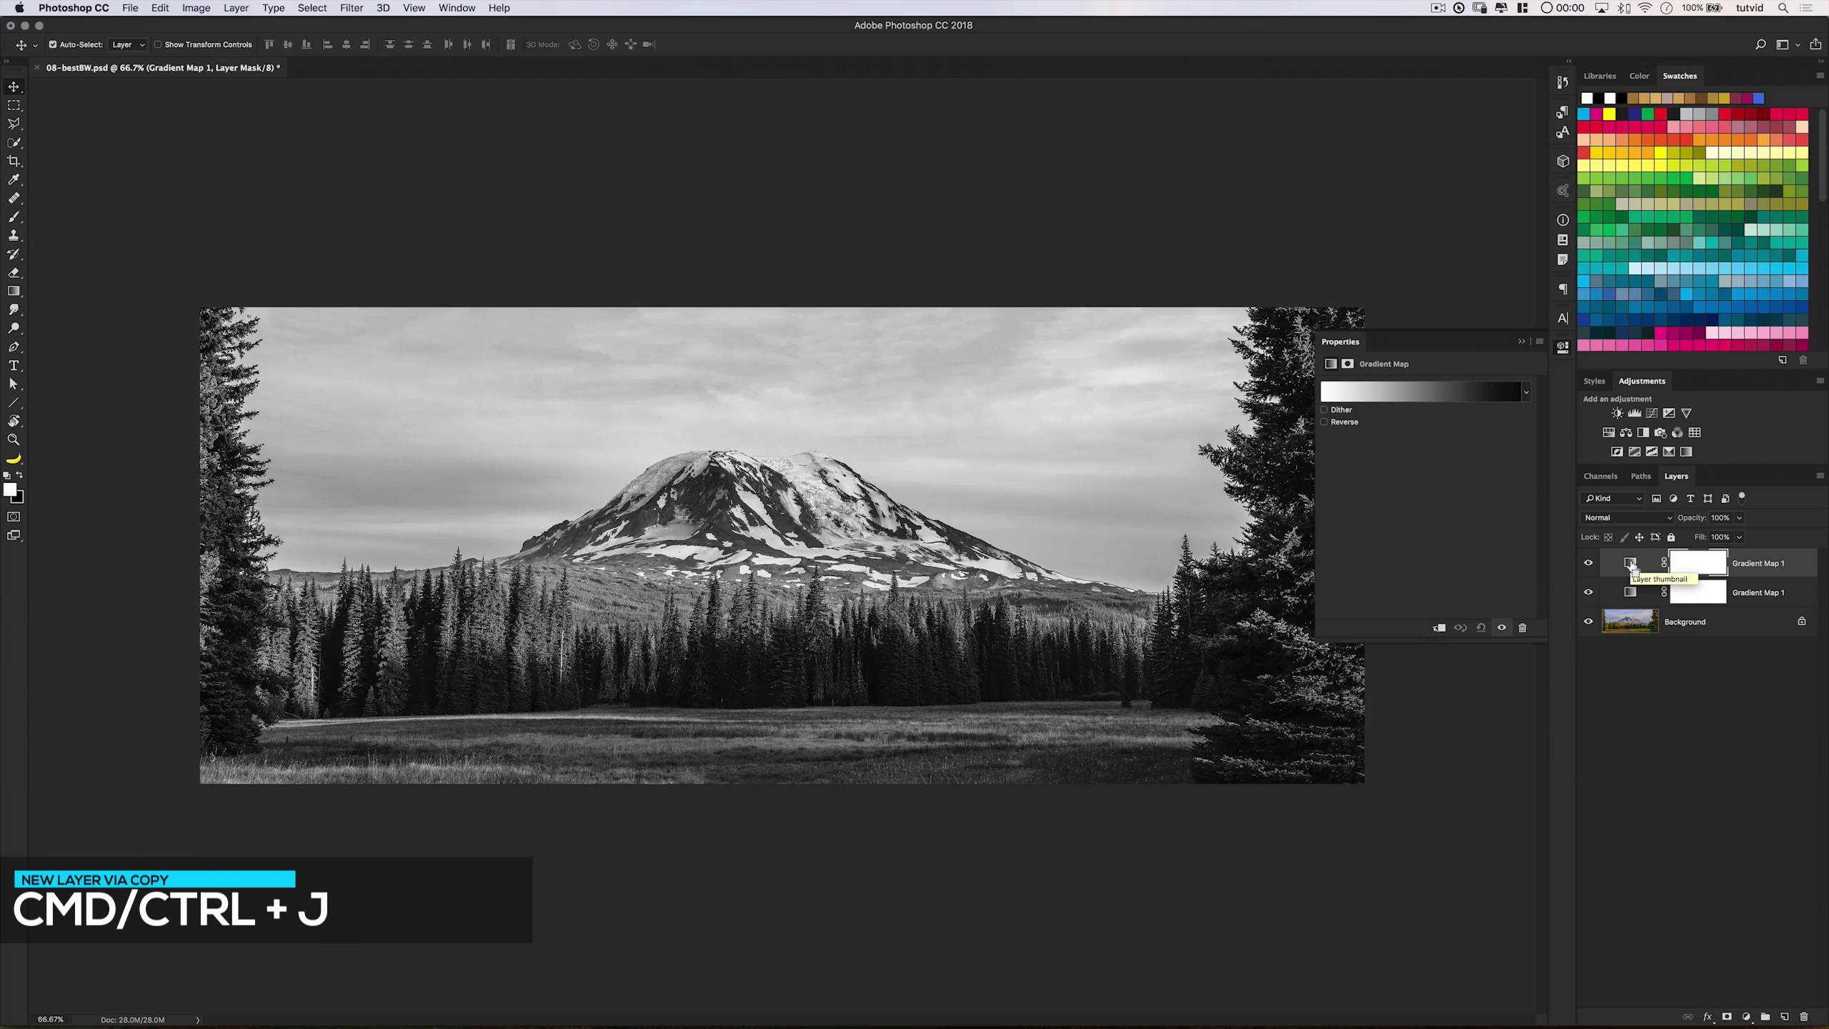
left_click(1564, 348)
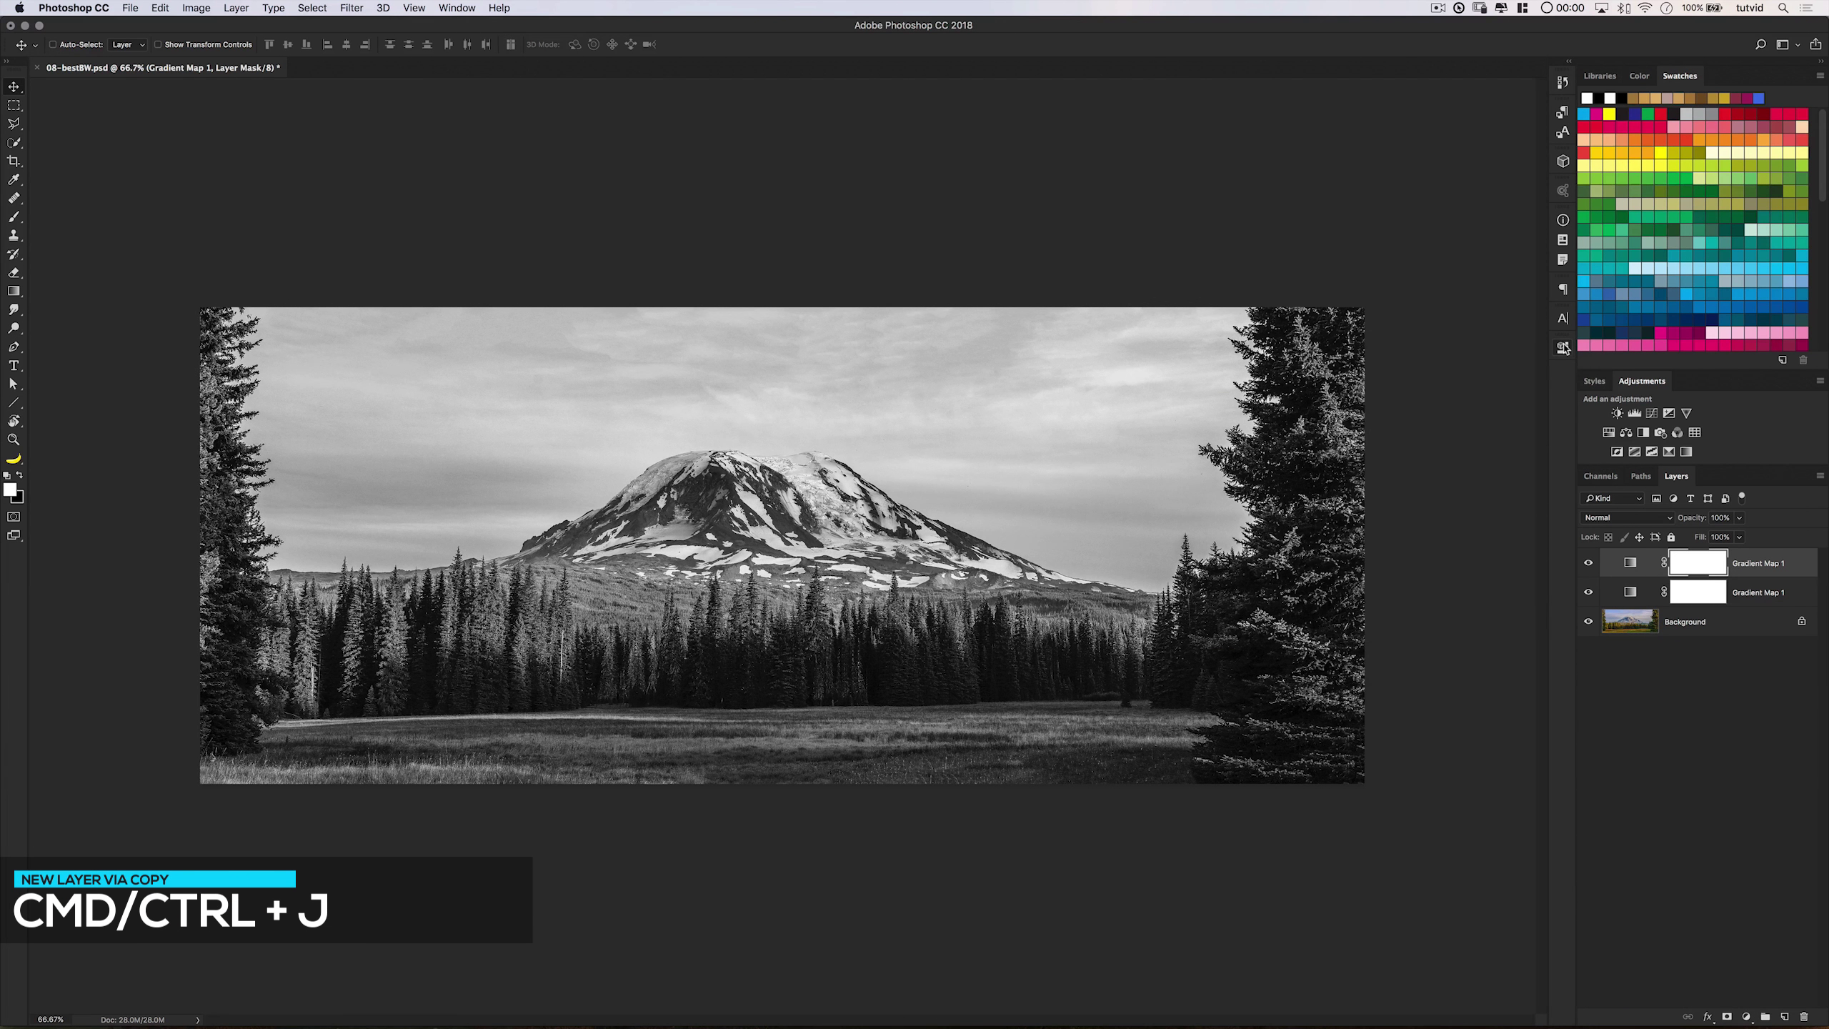
left_click(1588, 622, "alt")
left_click(1588, 622, "alt")
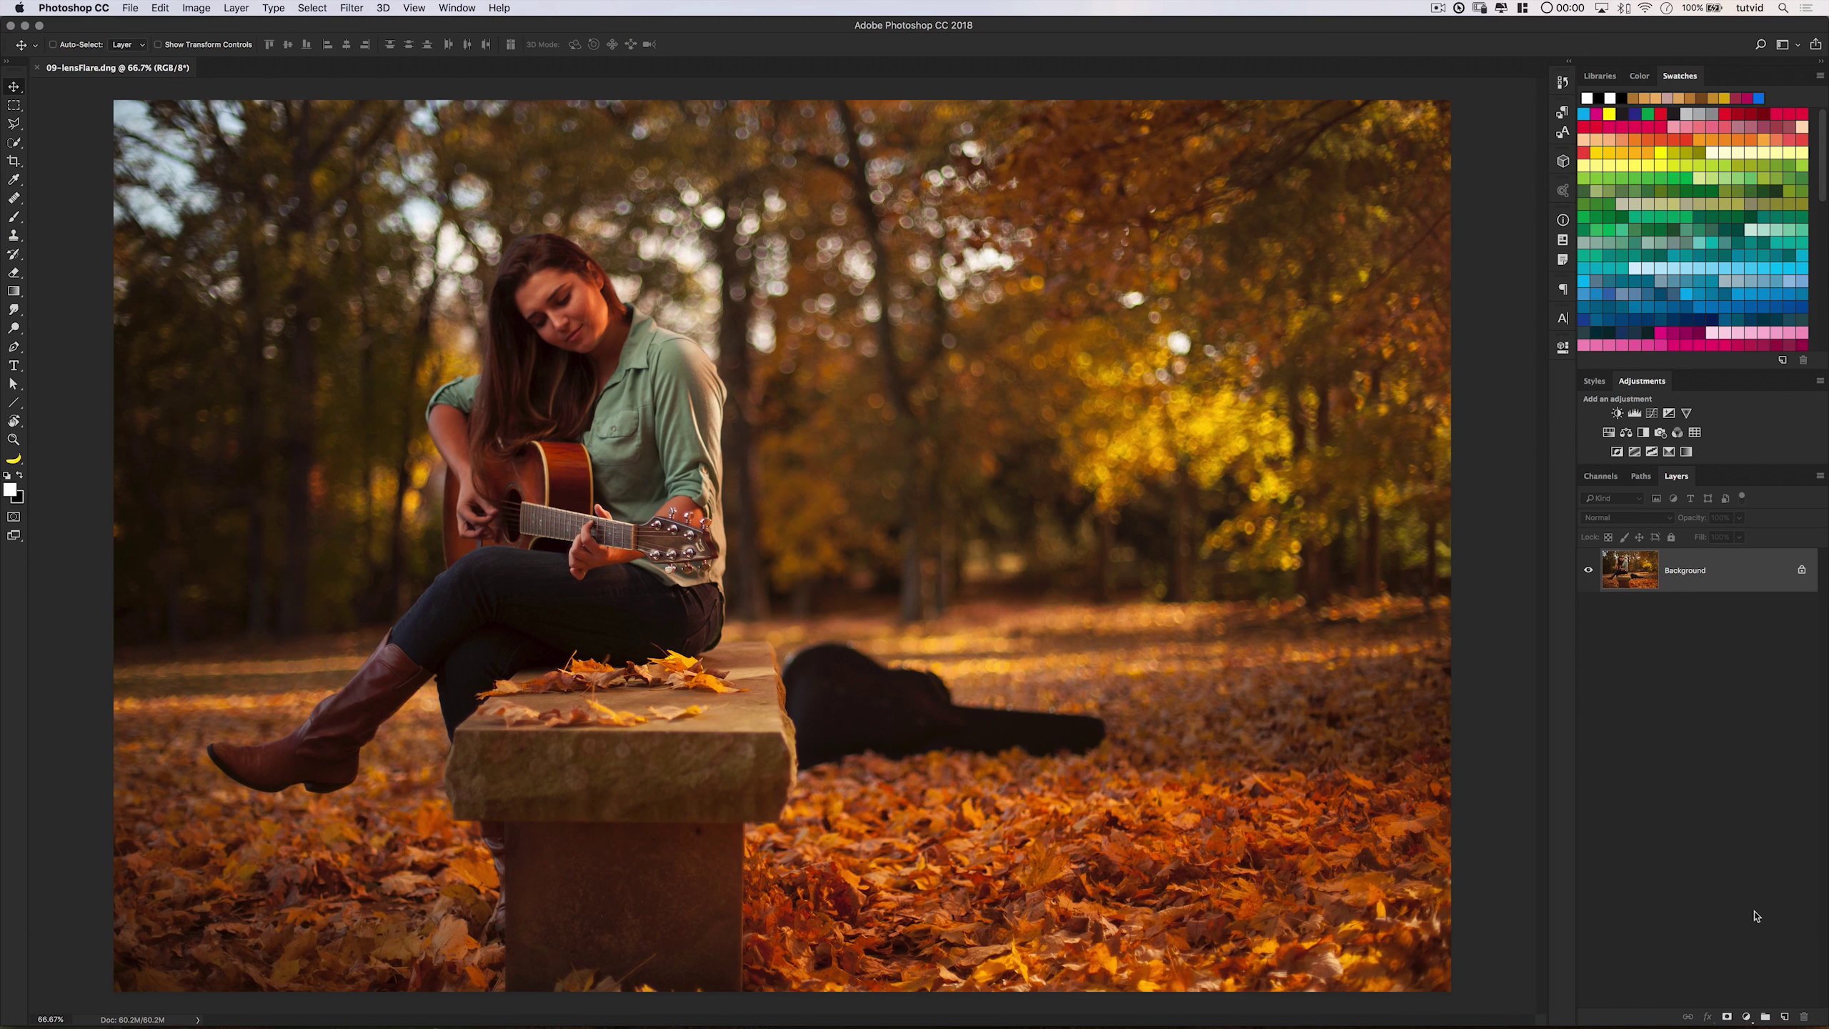
Add a new empty layer above the photo of the guitarist on the bench.
left_click(240, 10)
mouse_move(251, 27)
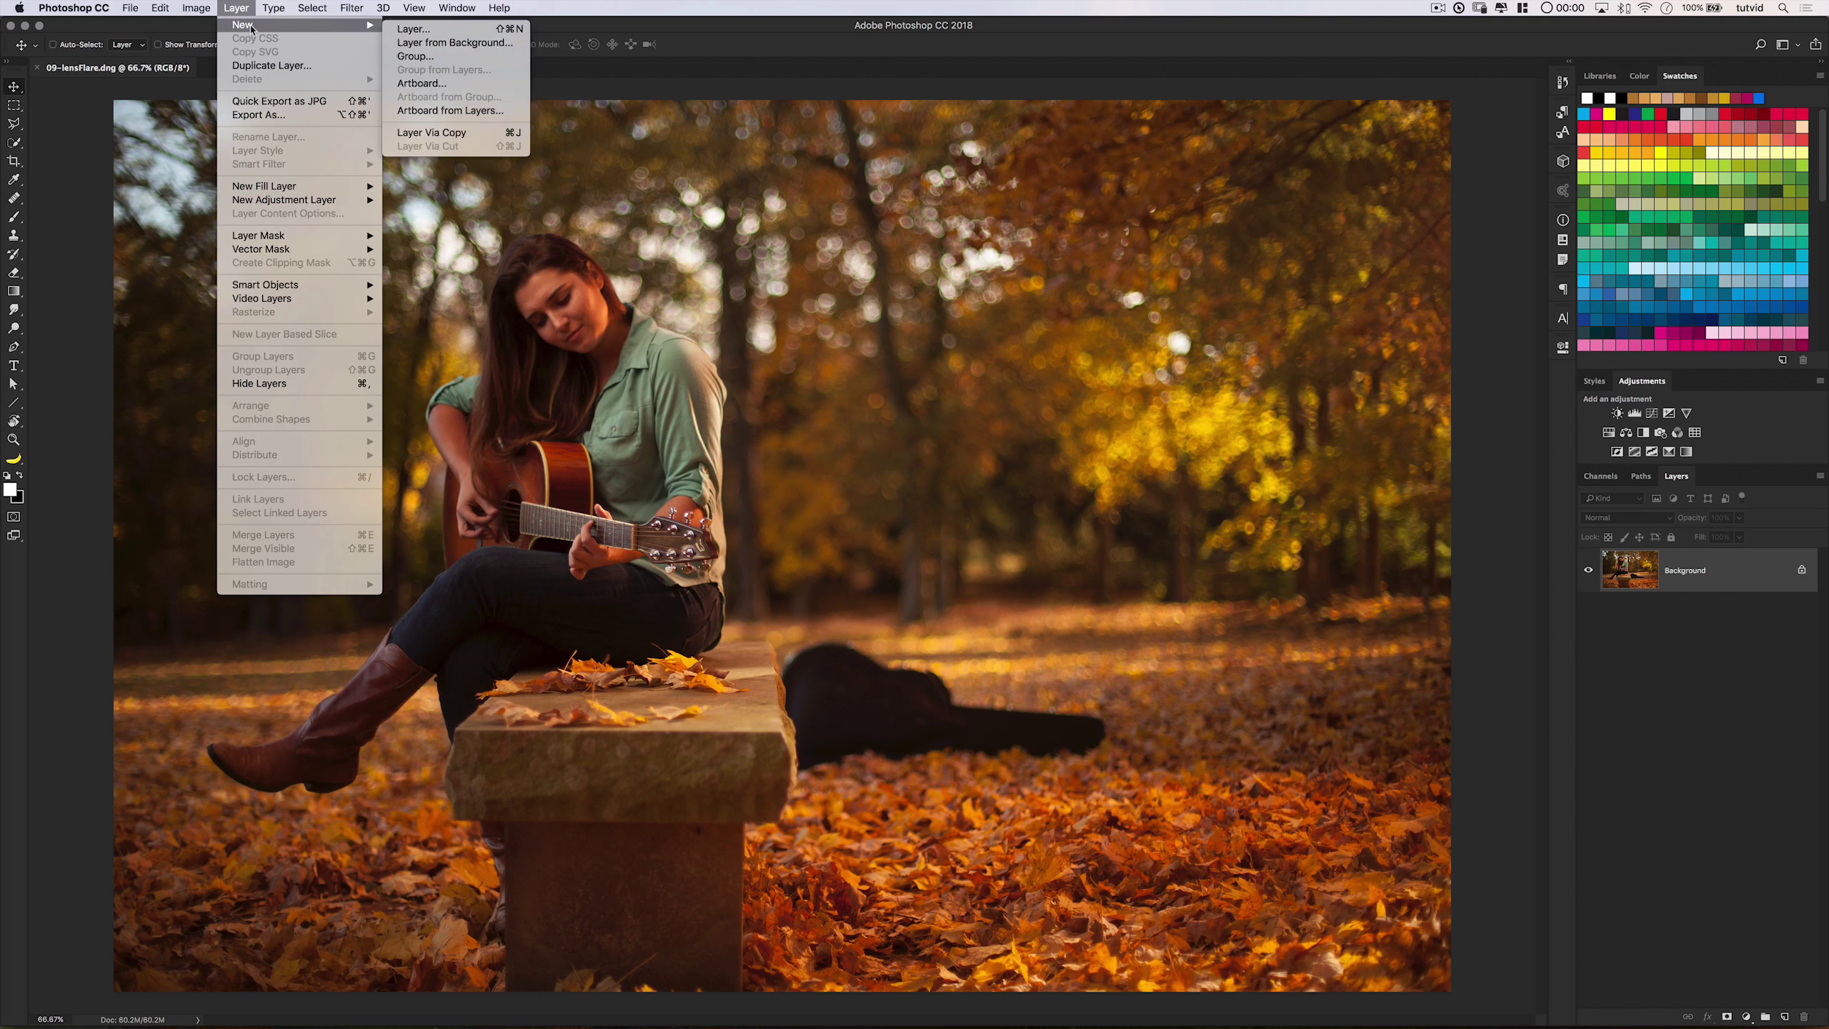
left_click(414, 29)
left_click(835, 259)
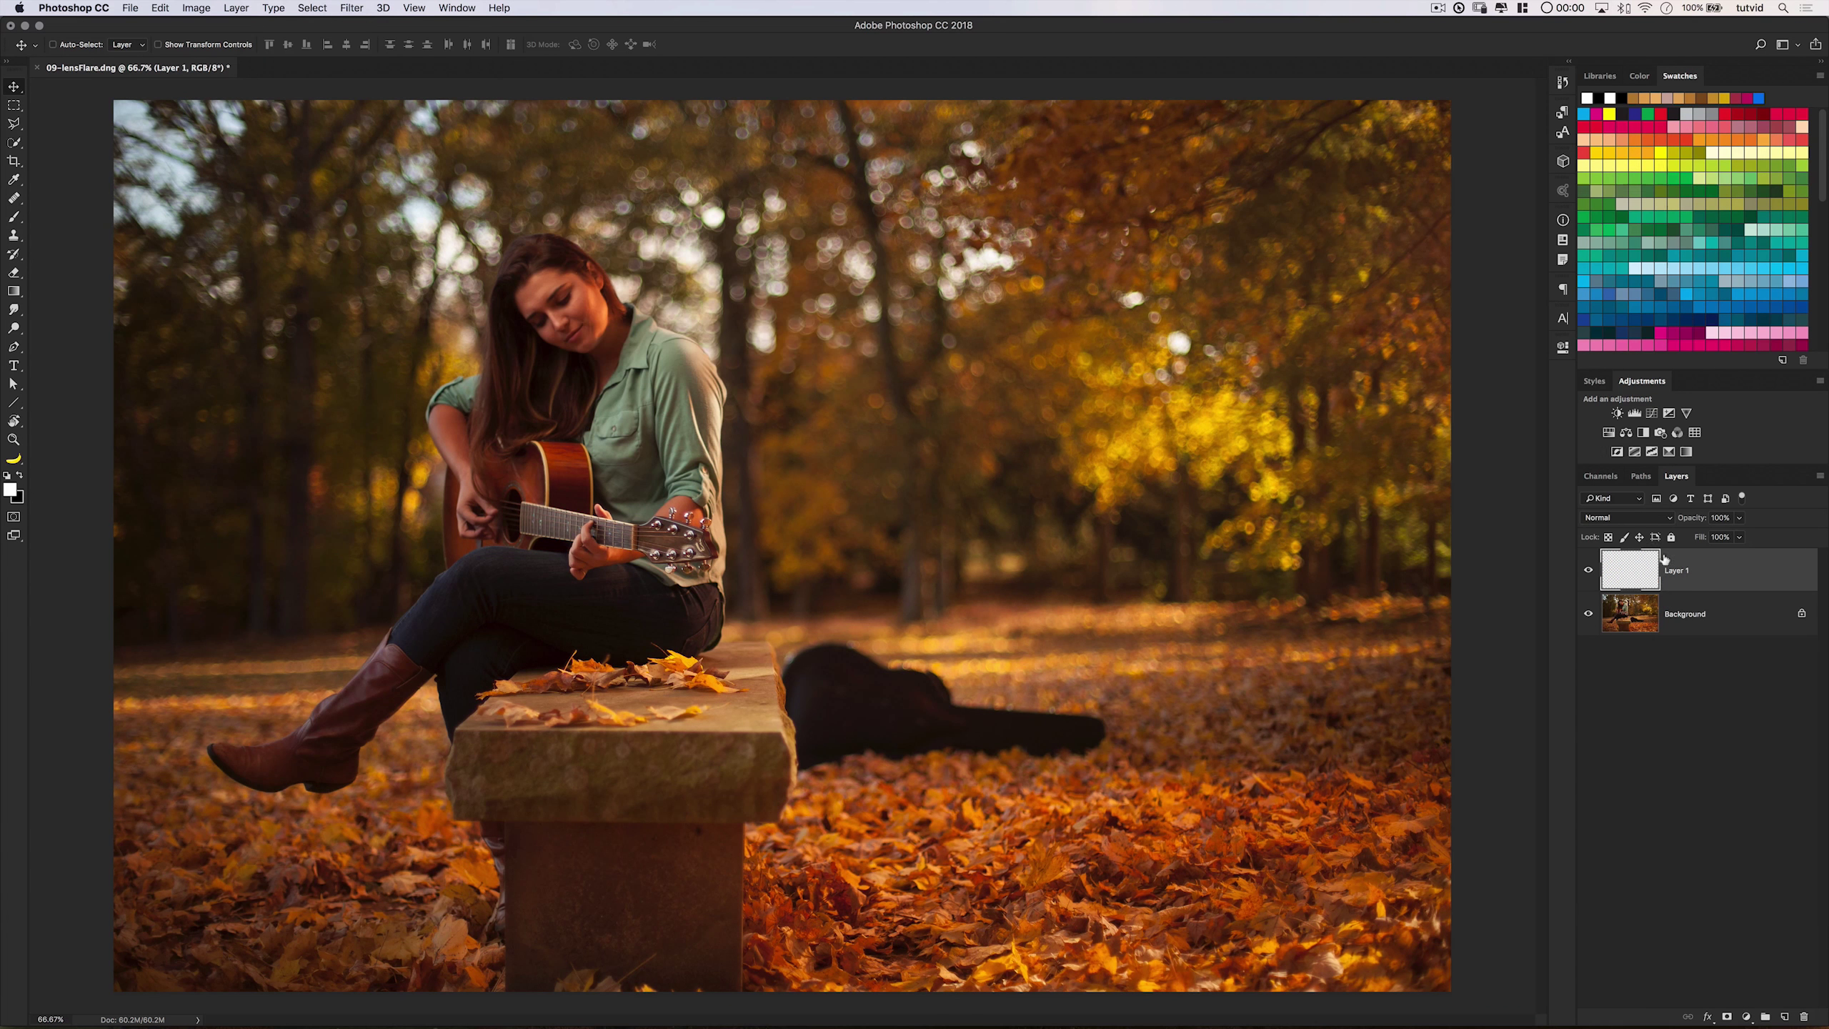
Set Layer 1's blend mode to Linear Dodge (Add) and turn off Transparency Shapes Layer in its advanced blending options.
left_click(1626, 517)
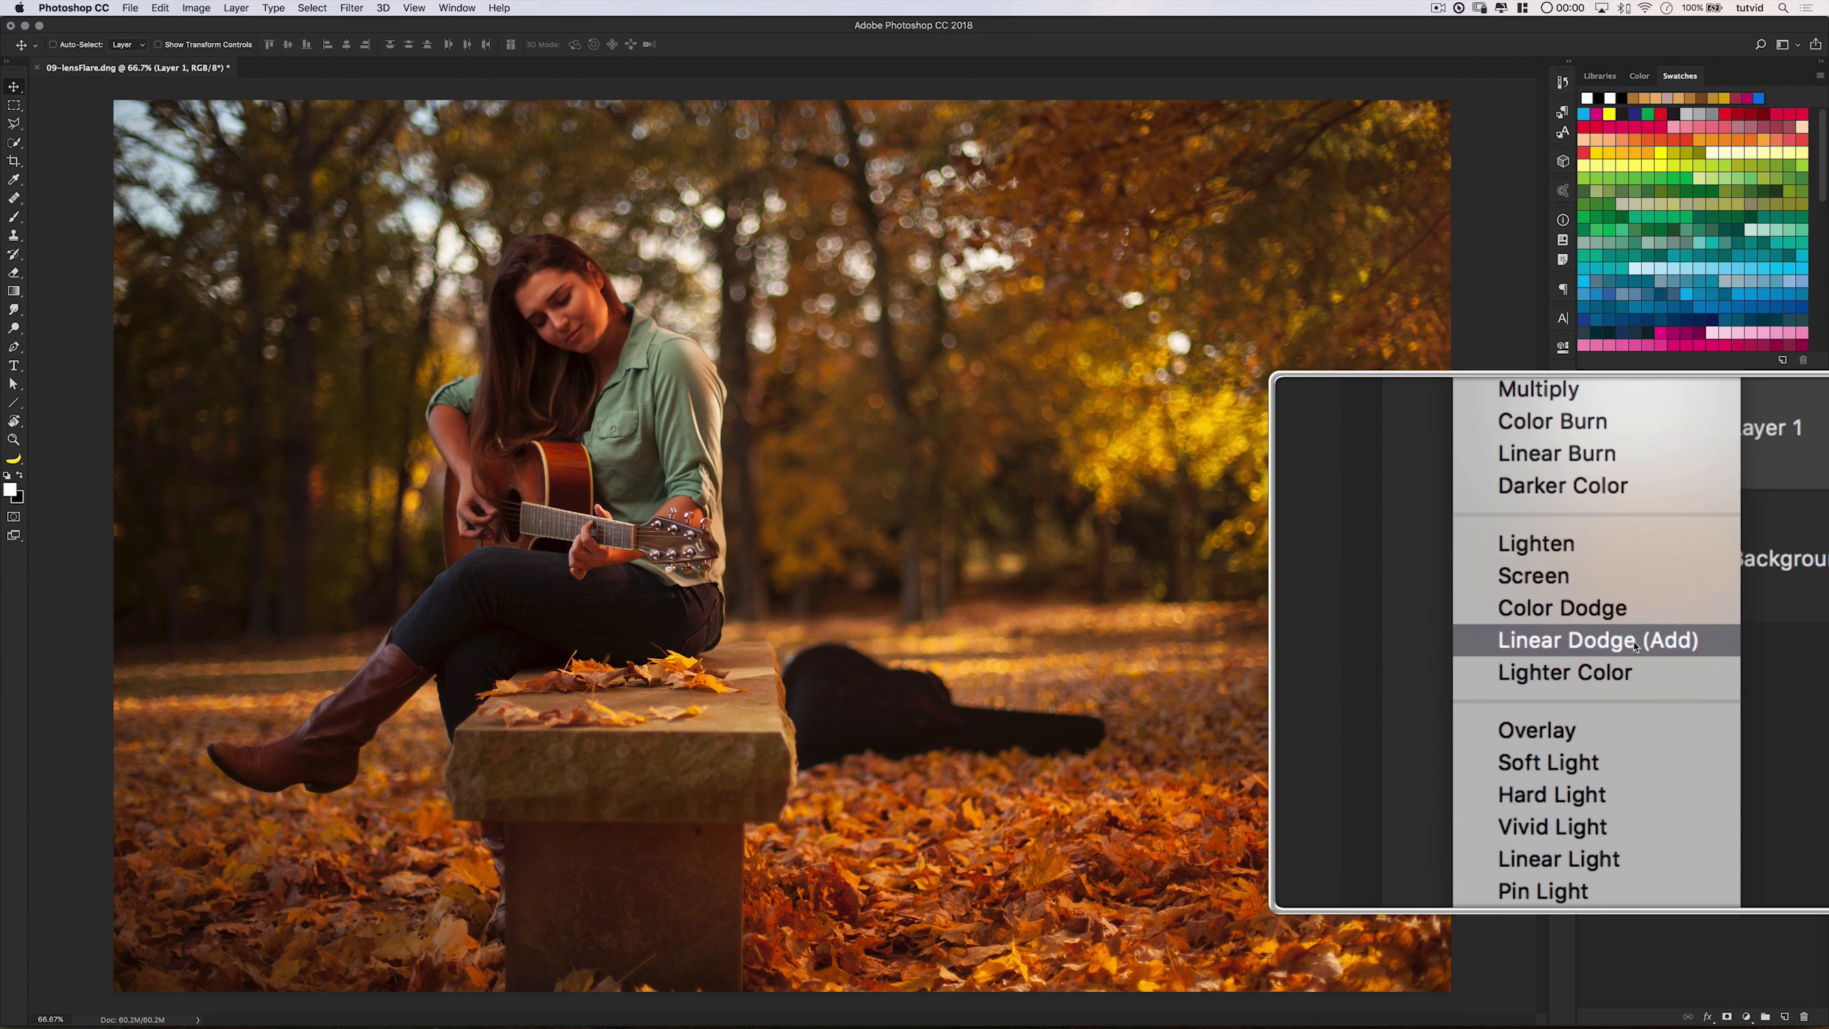
left_click(1632, 644)
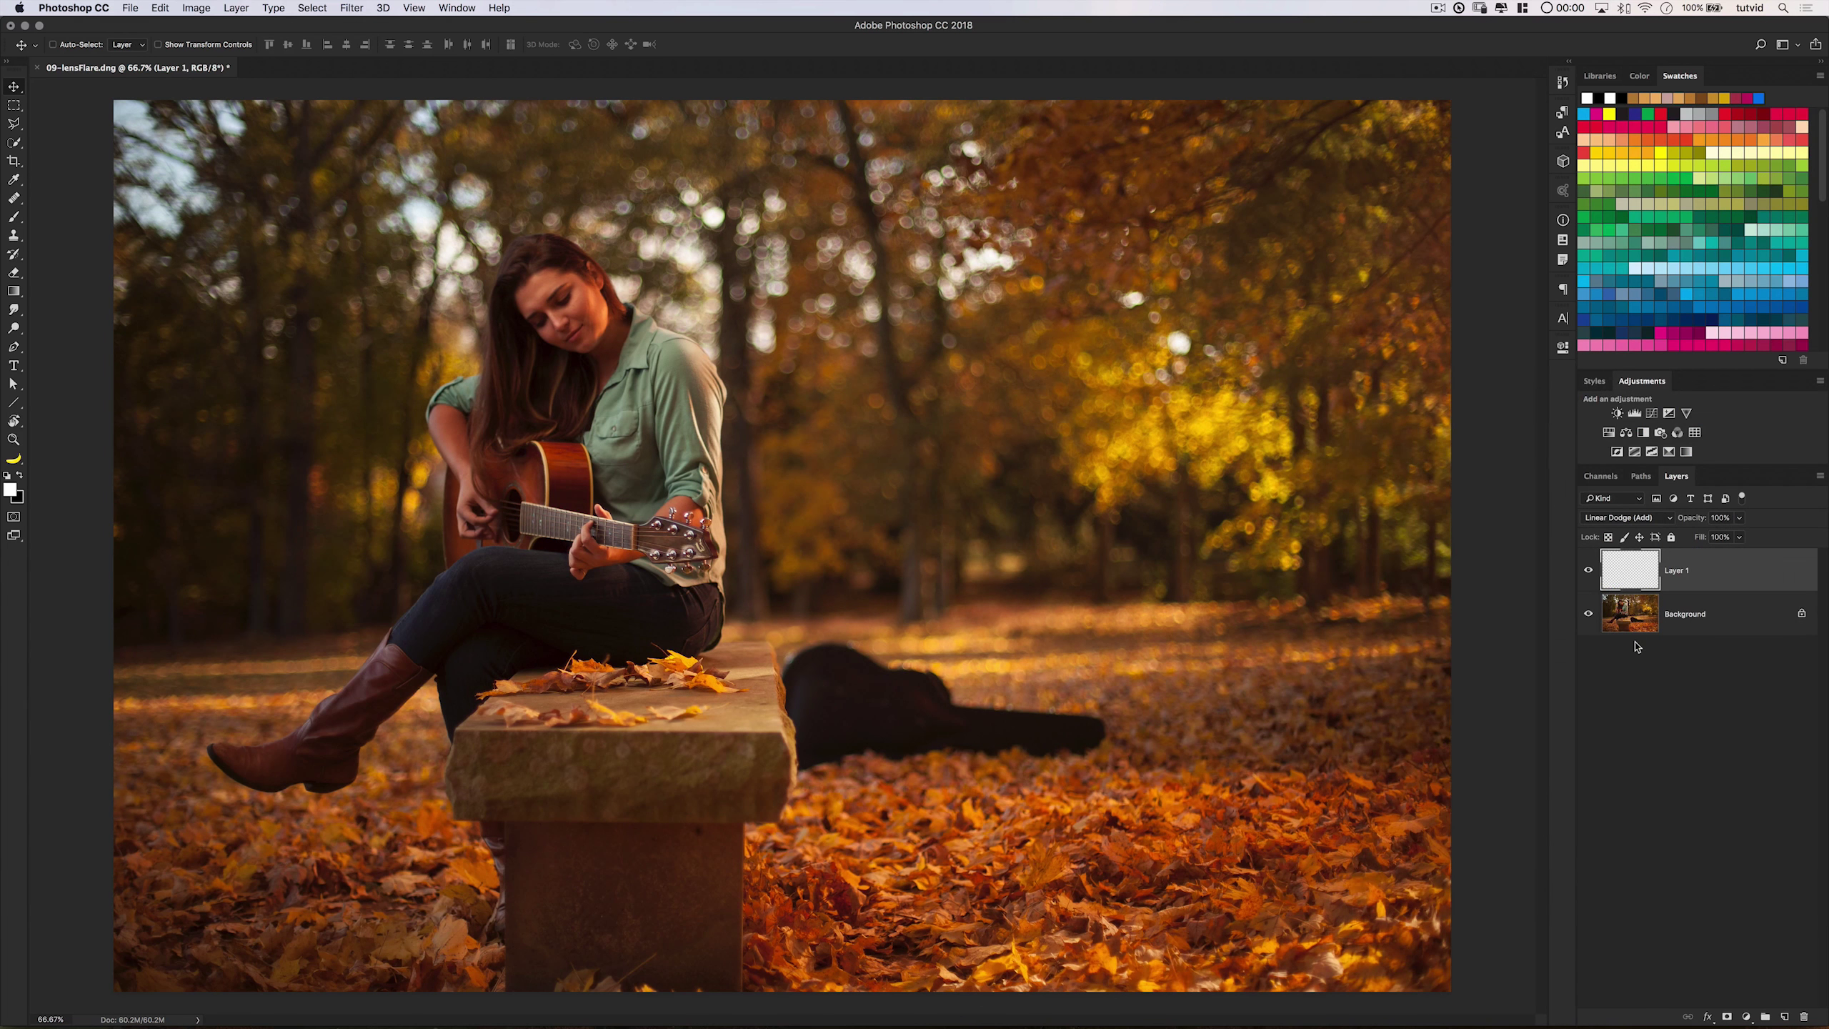
double_click(1716, 588)
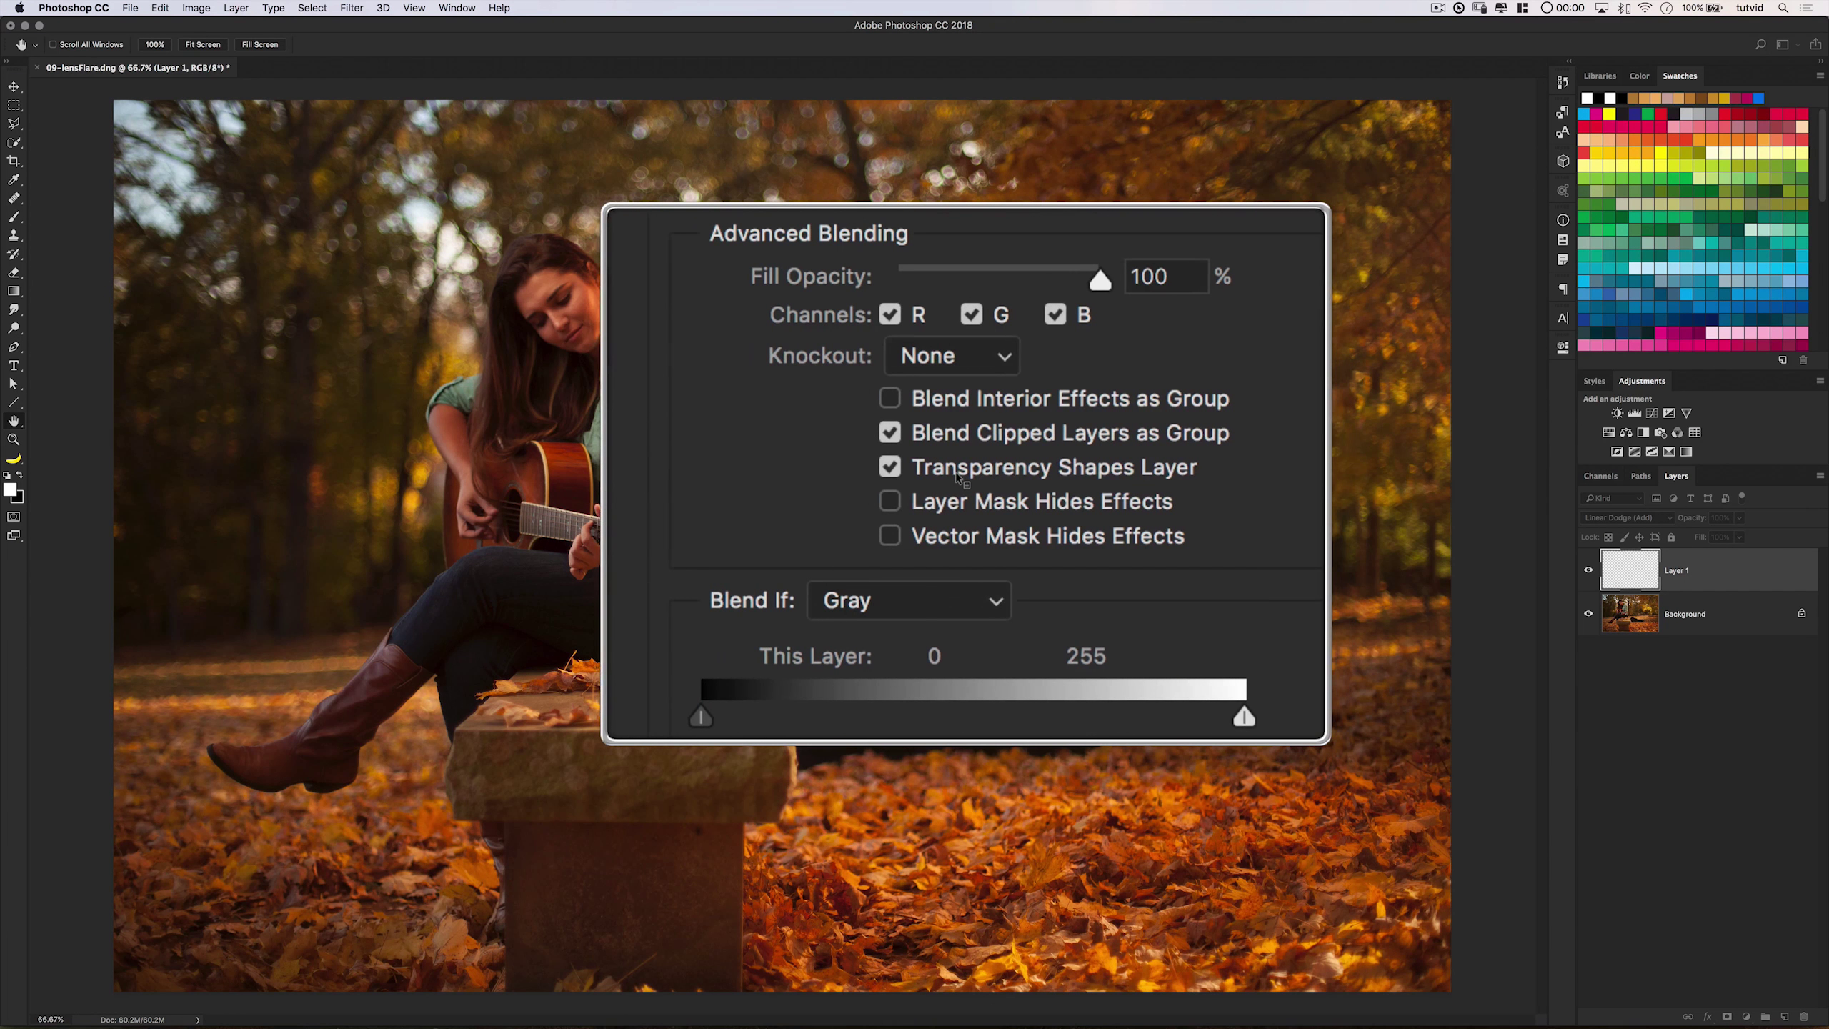
left_click(1189, 344)
Dab white light flares with the Brush at varied sizes among the trees, behind the guitarist's shoulder and on the guitar's headstock.
left_click(14, 217)
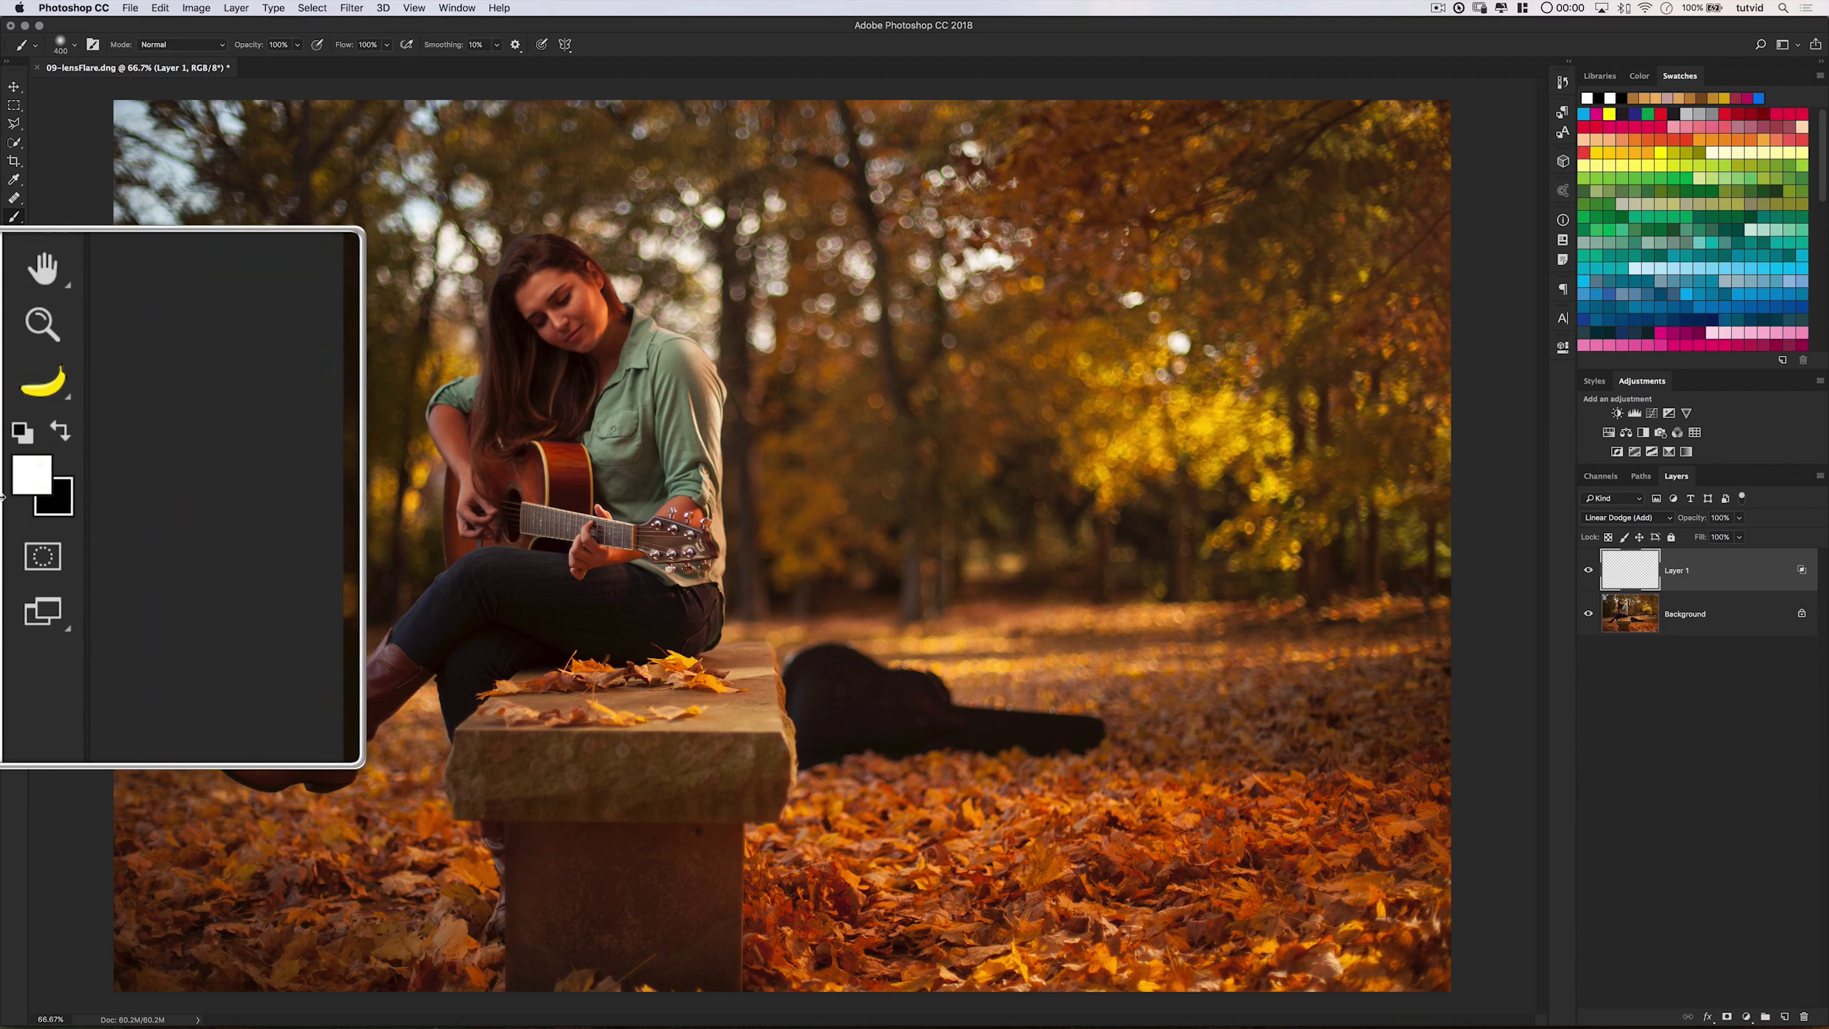
left_click(669, 310)
key("]")
left_click(1181, 389)
left_click(976, 259)
left_click(183, 188)
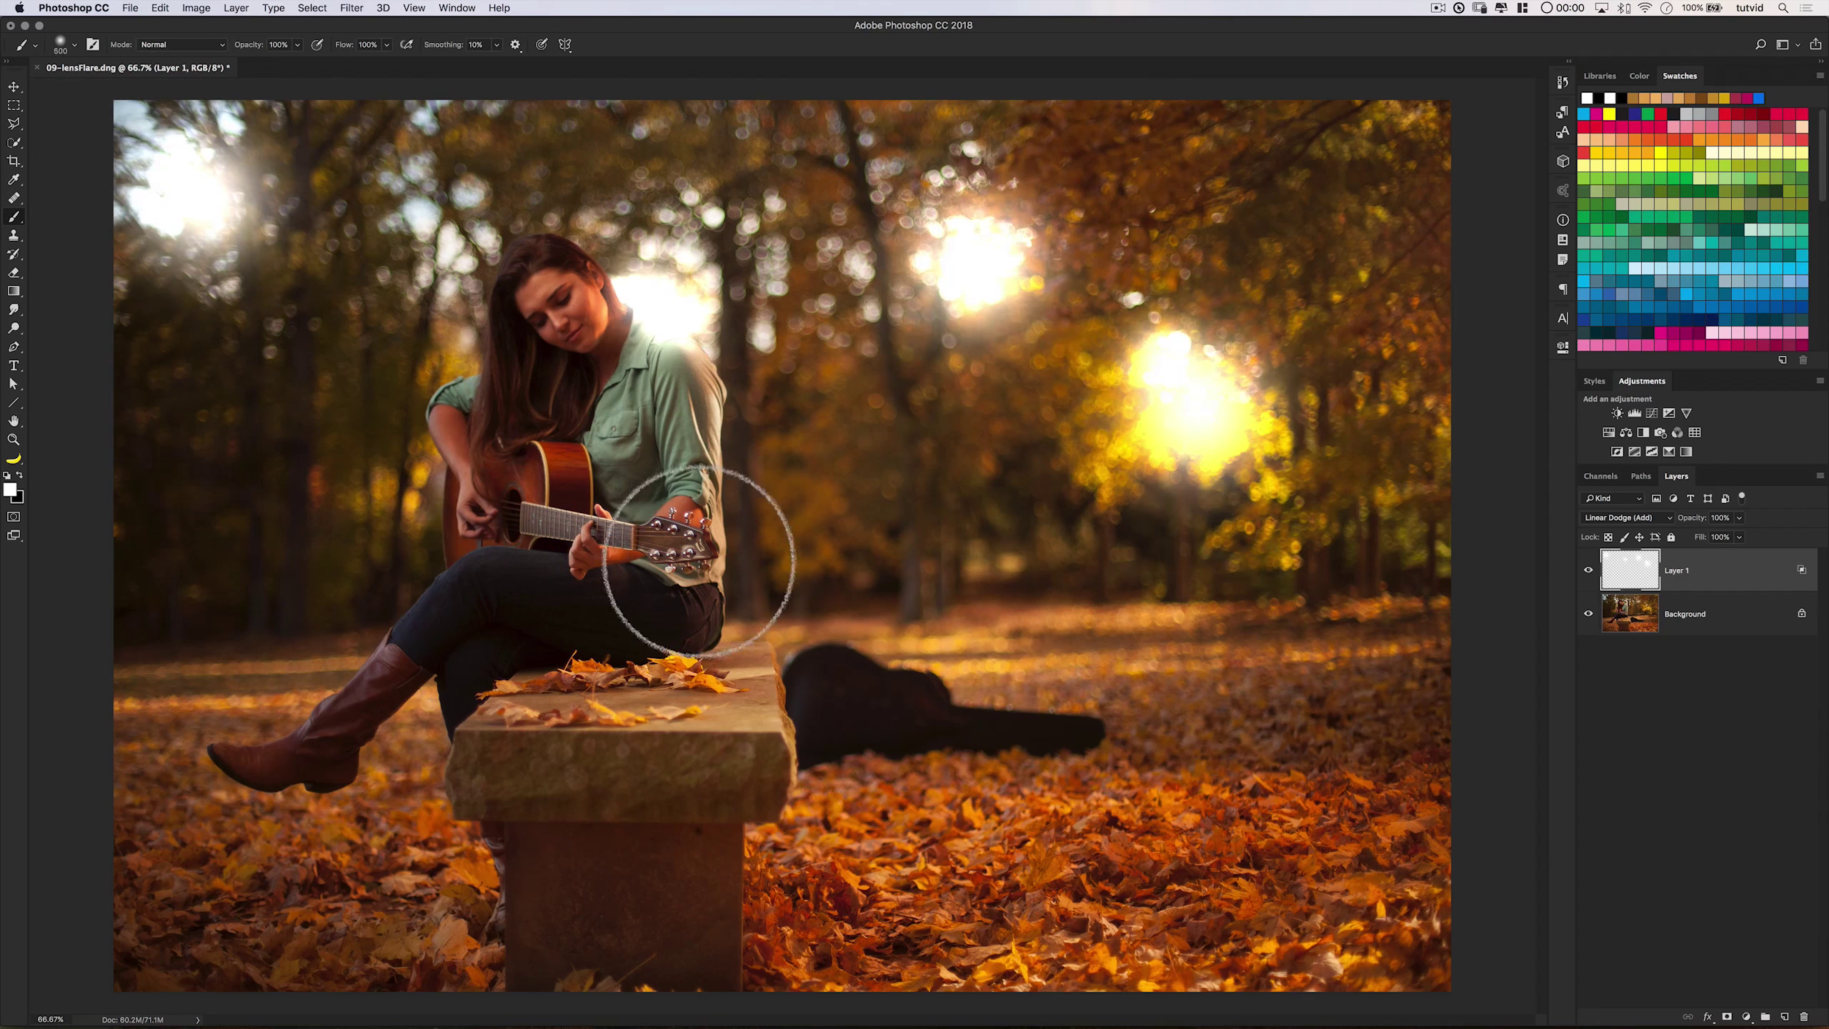
key("[")
key("[")
key("[")
key("[")
key("[")
key("[")
key("[")
left_click(688, 531)
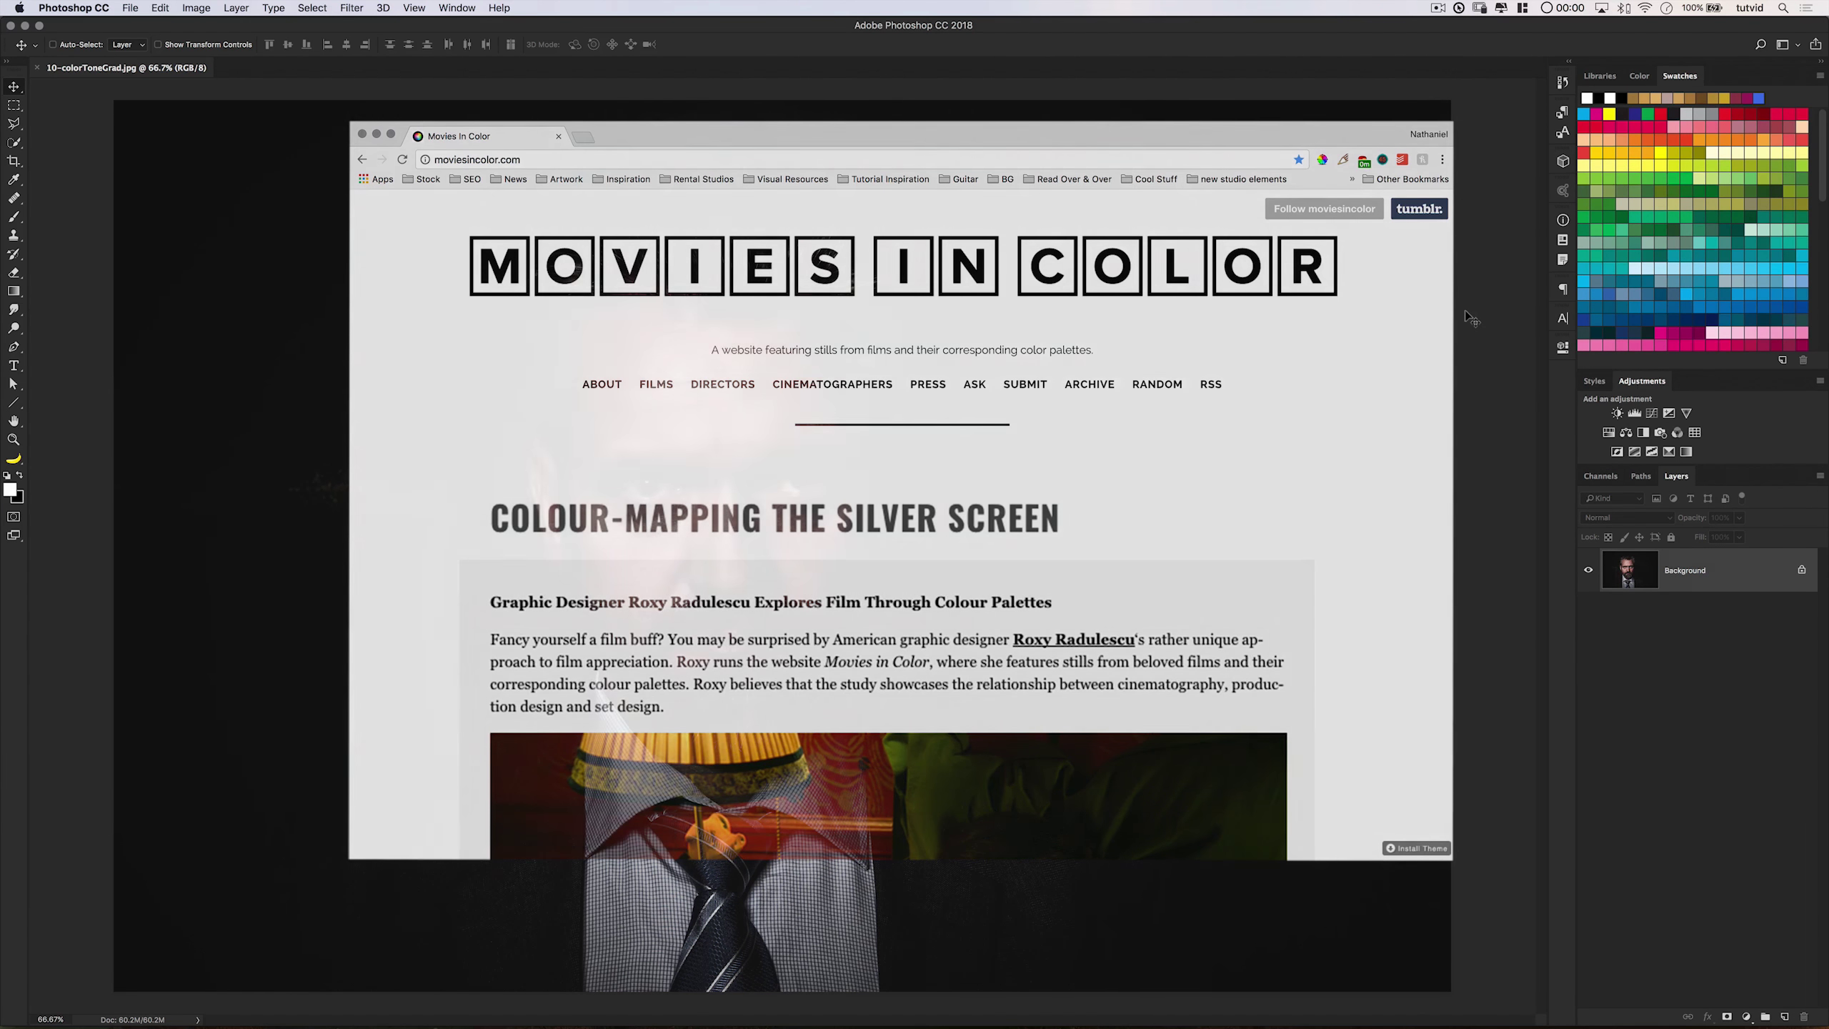
Paste the copied film color palette image over the bearded man's portrait, place it in the upper-right area, and enlarge it to about 142%.
key("super+v")
left_click_drag(870, 540, 1310, 288)
key("super+t")
left_click_drag(1081, 415, 980, 472)
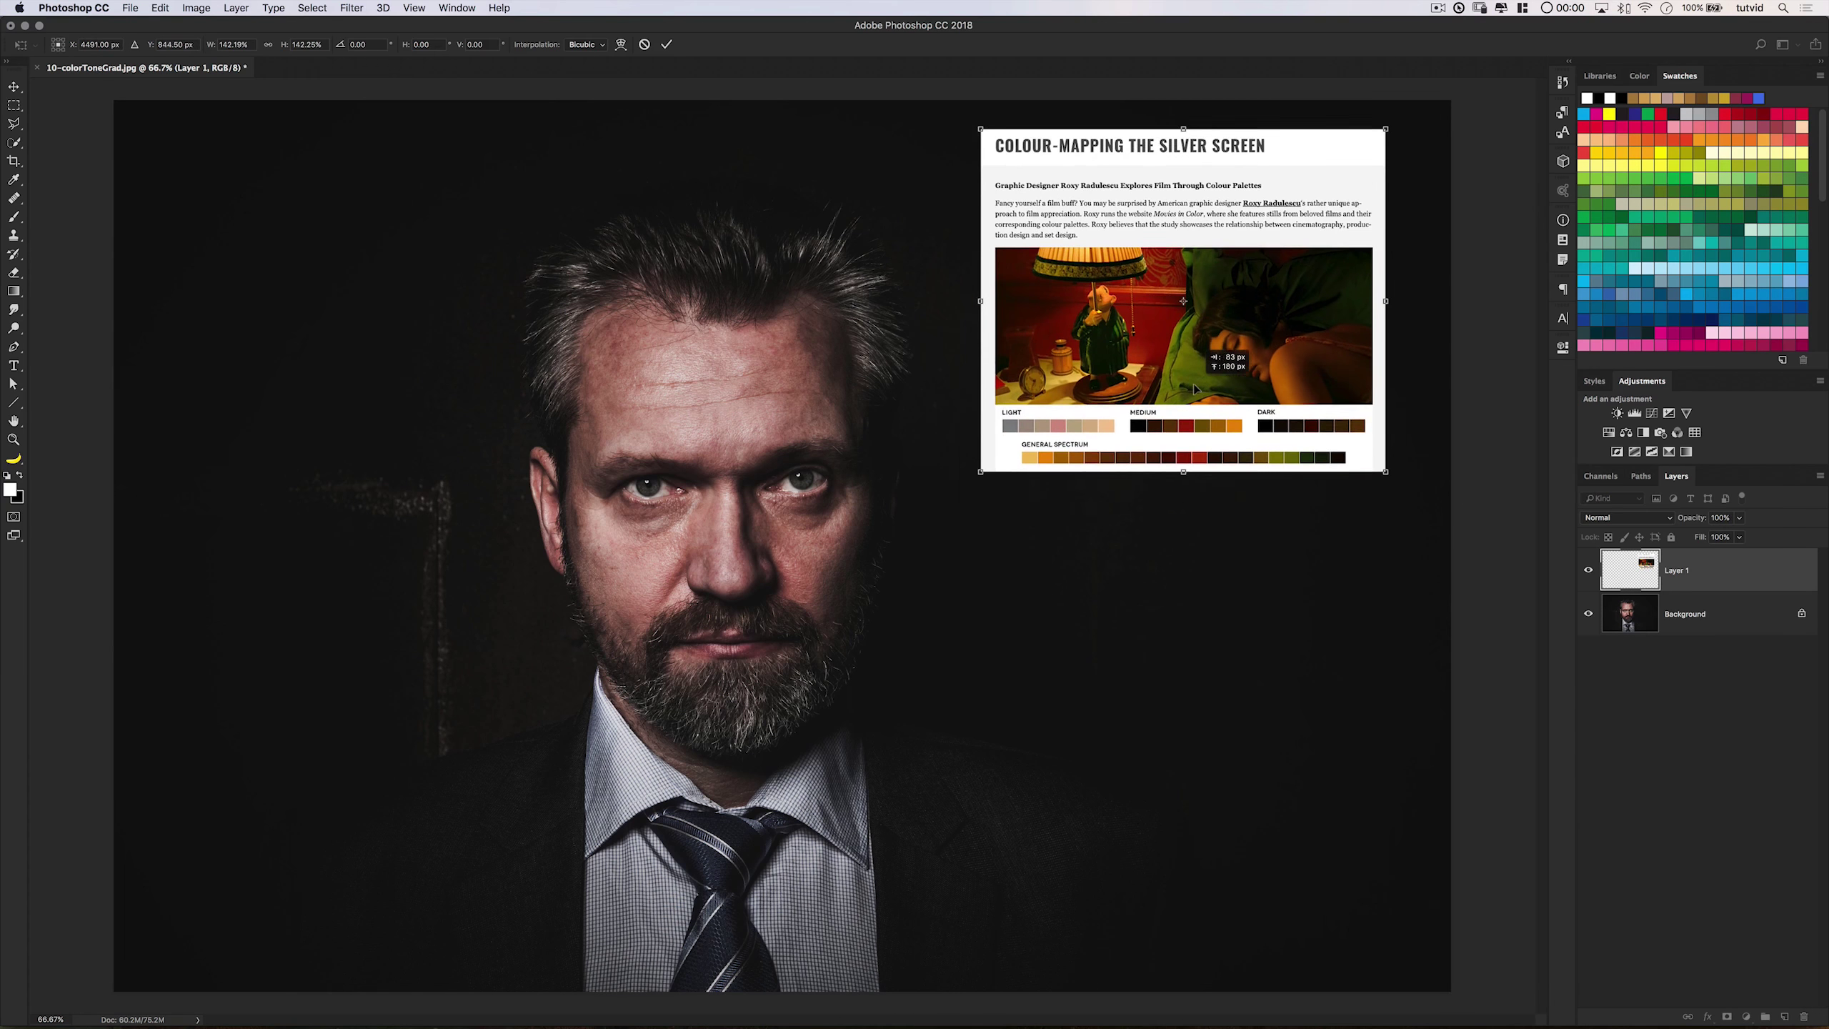
key("Return")
Add a Gradient Map adjustment layer directly above the Background portrait, beneath the pasted palette image.
left_click(1680, 607)
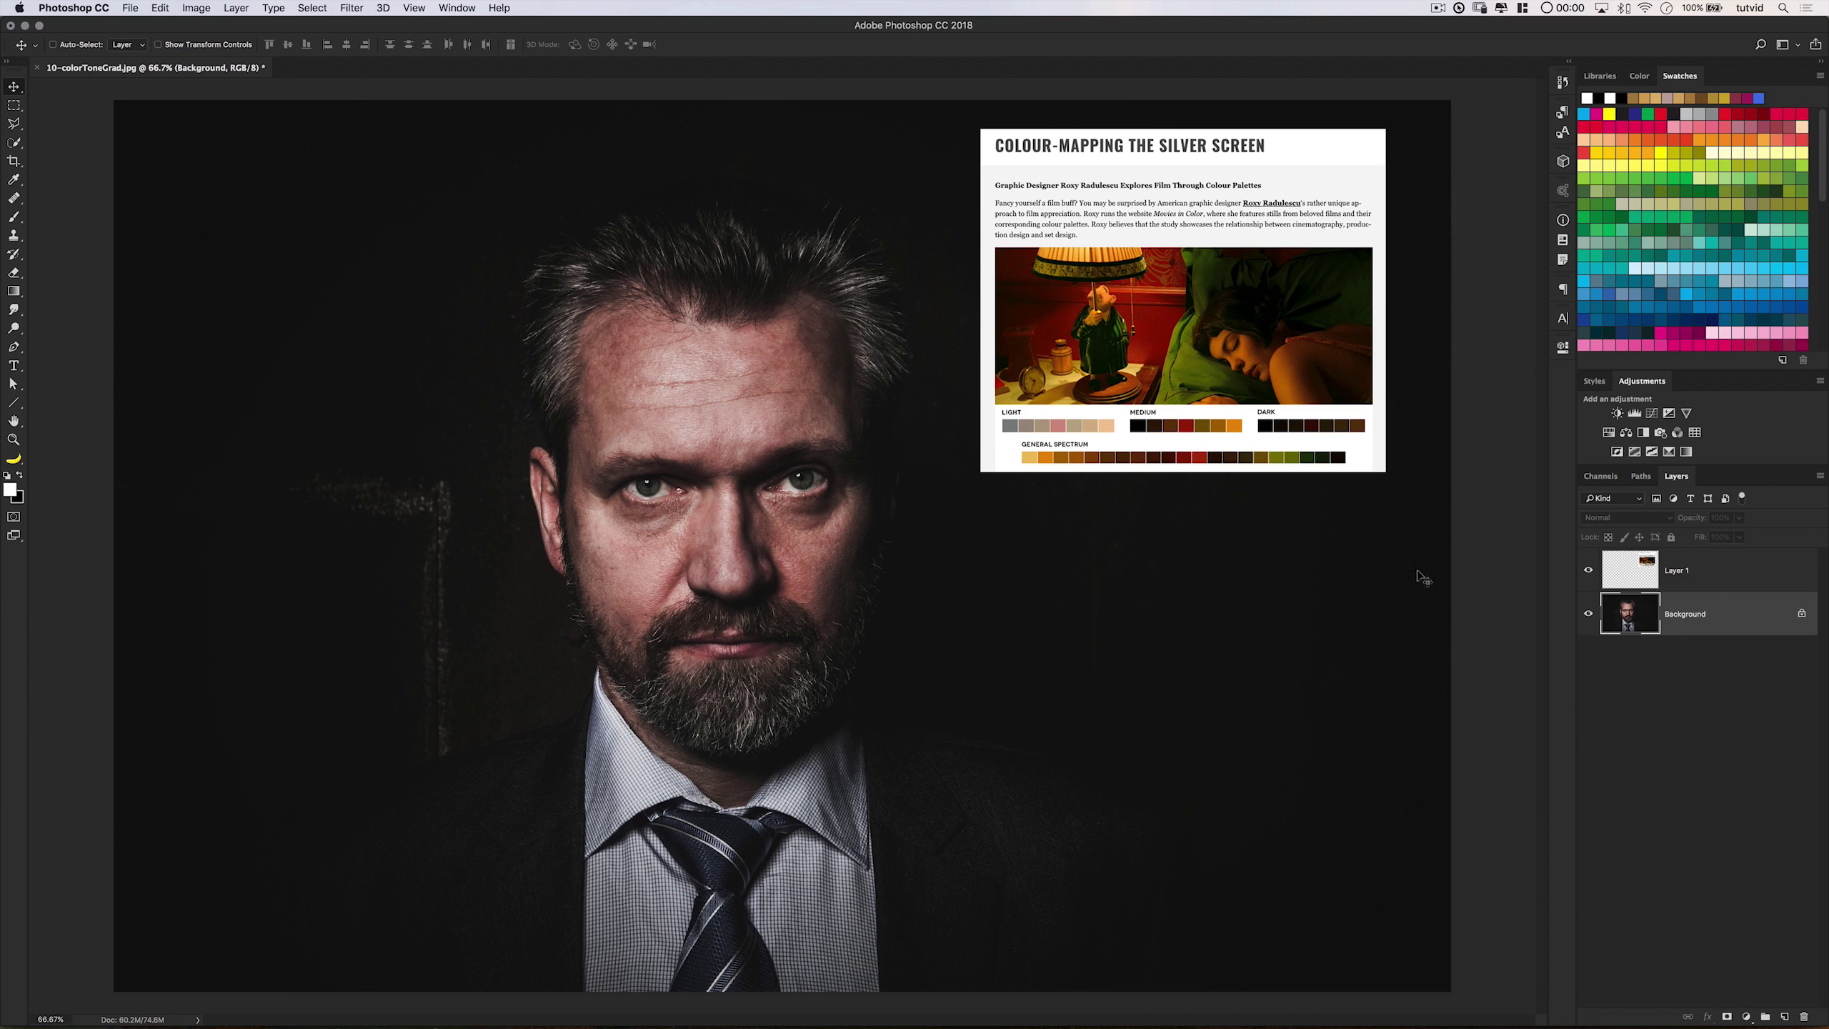
left_click(236, 8)
mouse_move(302, 196)
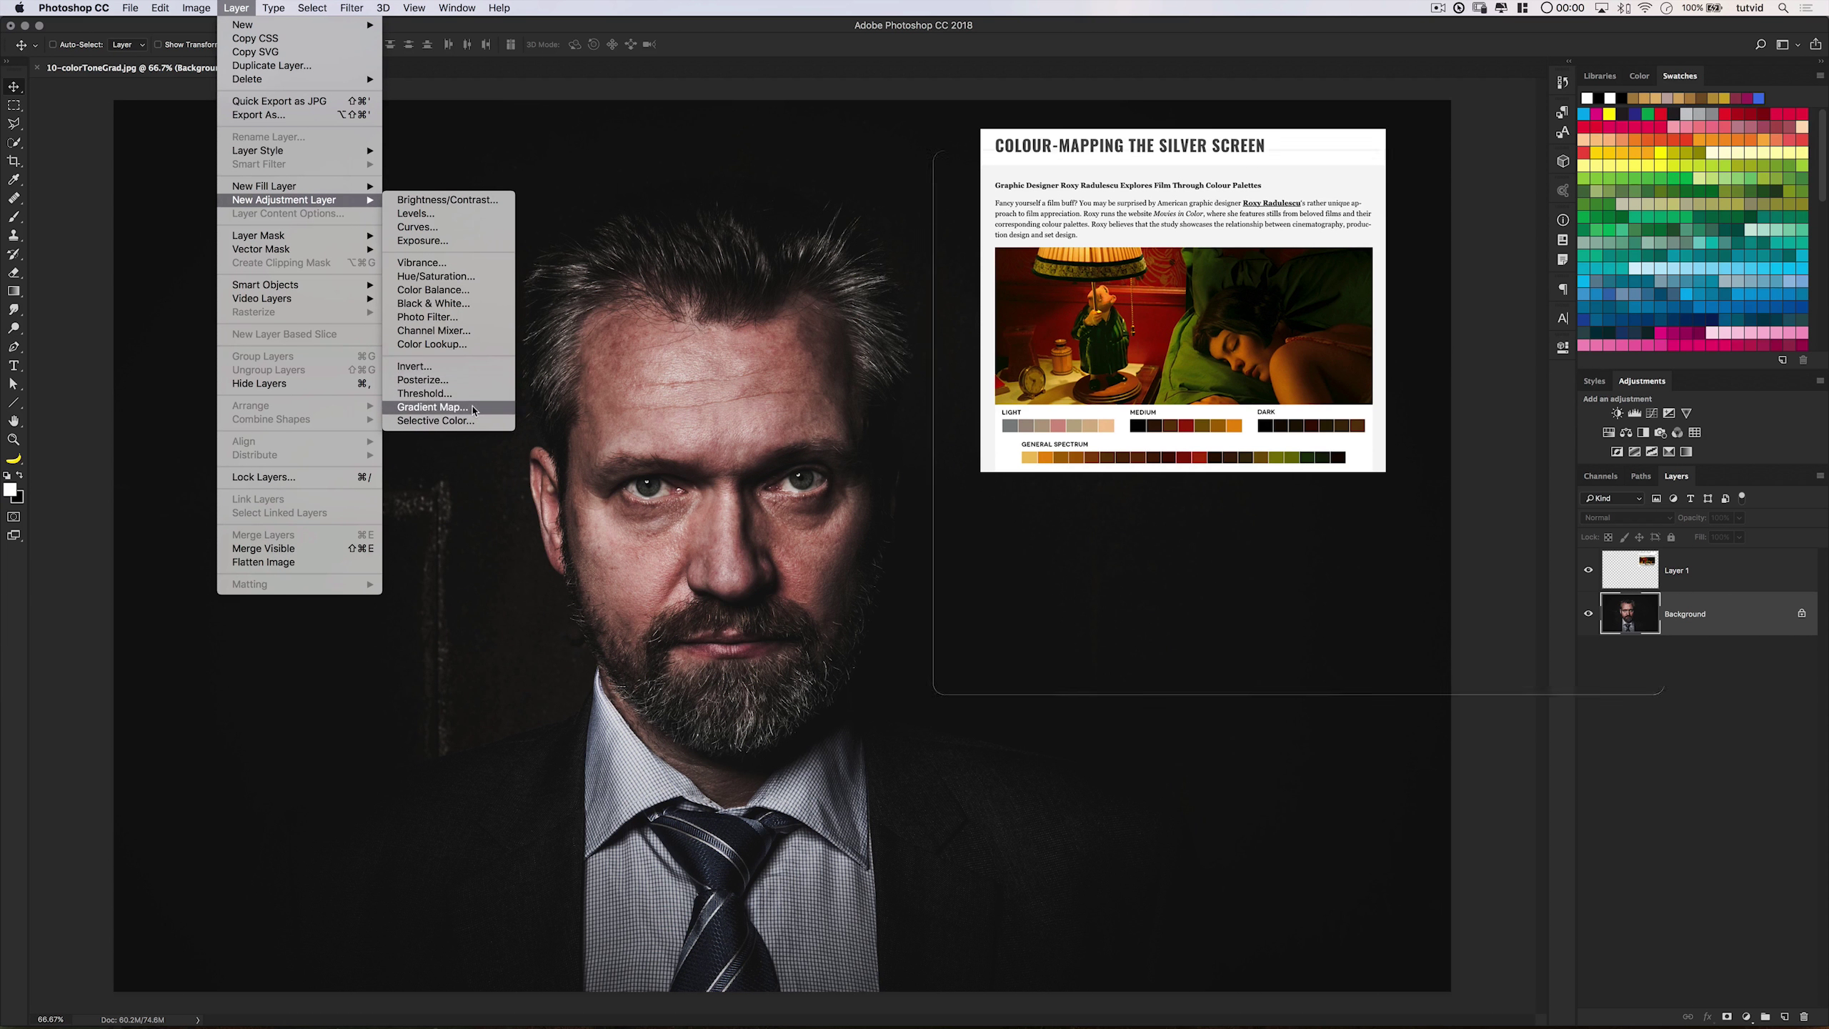
left_click(454, 404)
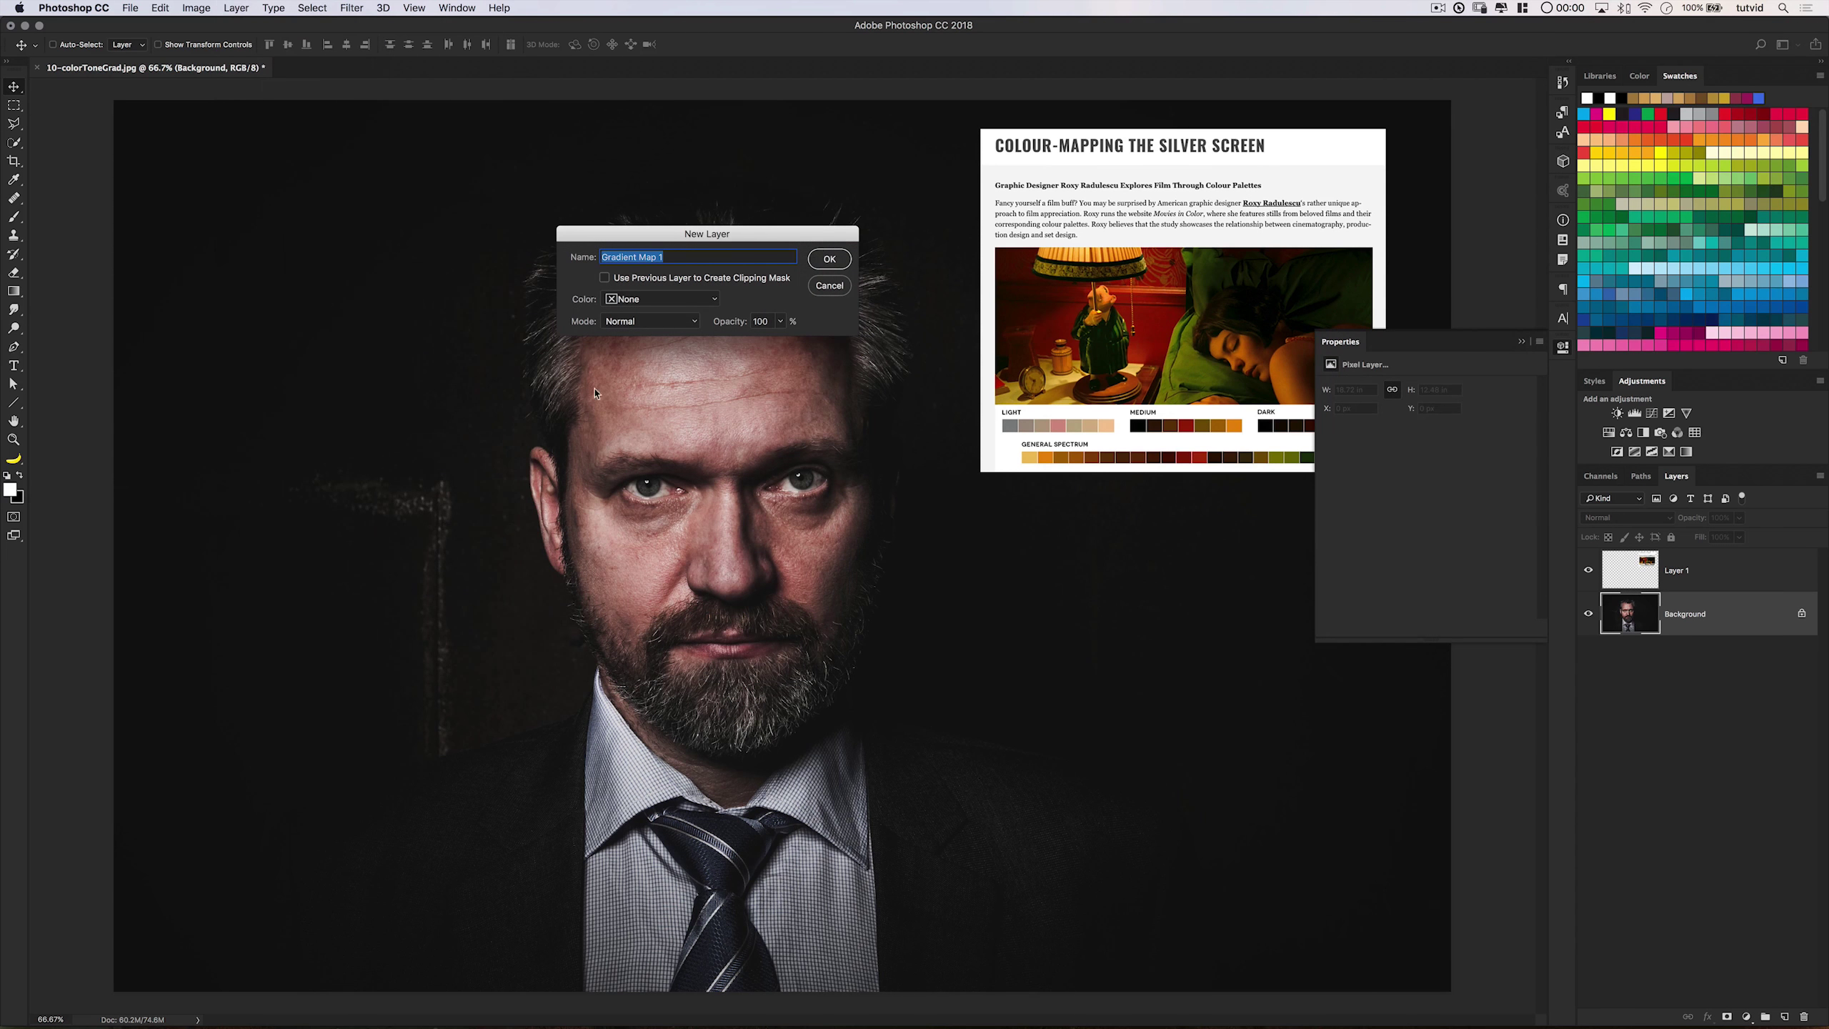
left_click(829, 259)
Set the Gradient Map layer's blend mode to Soft Light.
left_click(1628, 517)
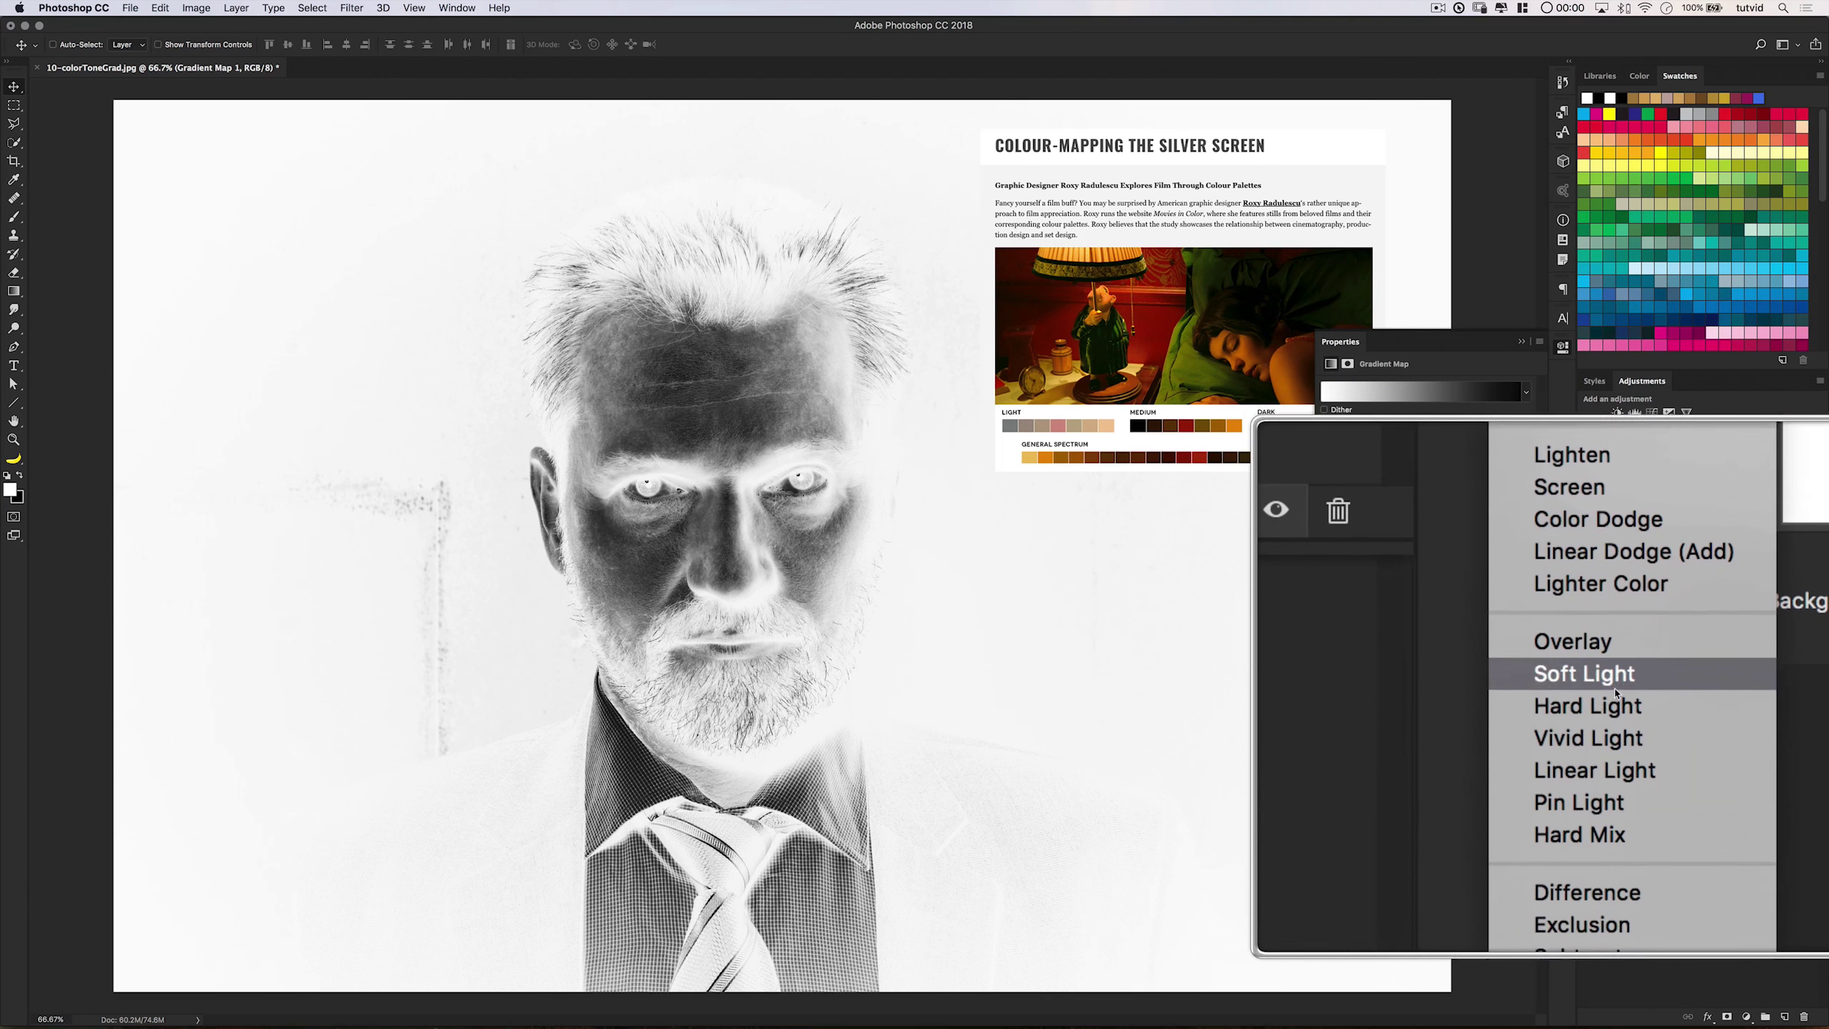
left_click(1617, 688)
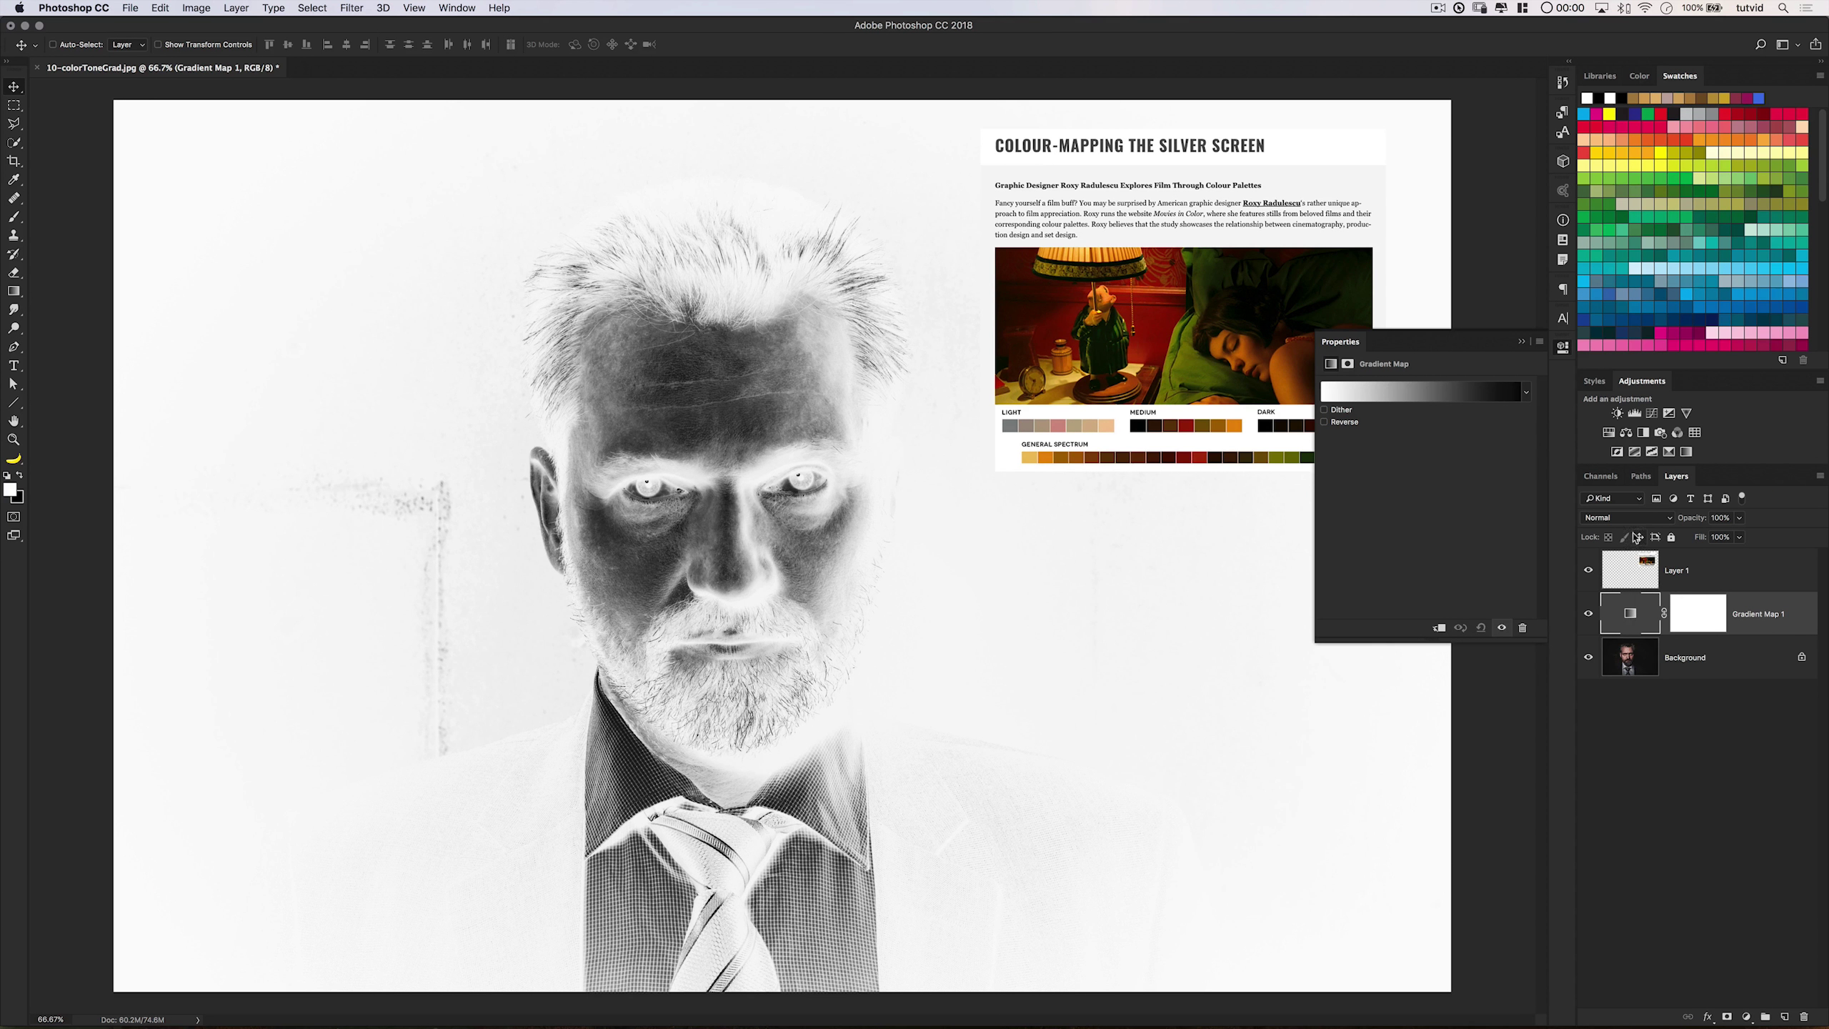
left_click(1629, 517)
left_click(1613, 683)
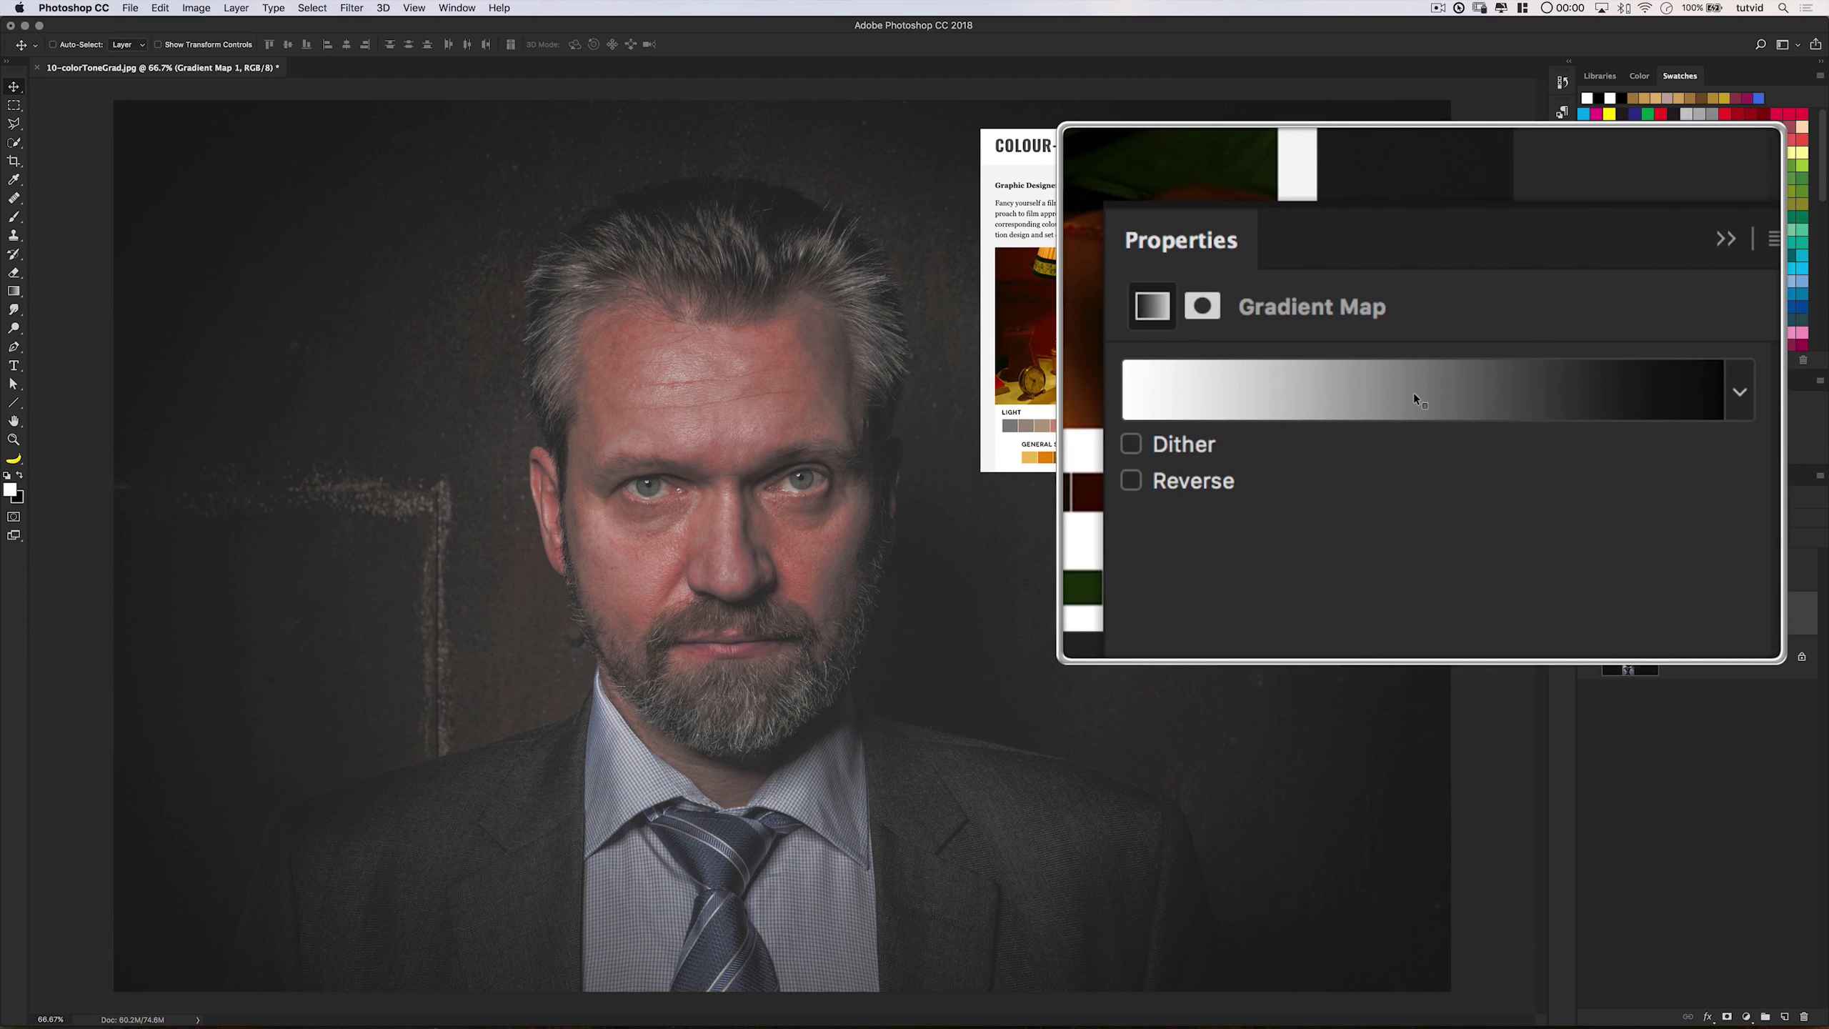
Edit the Gradient Map's gradient and recolor its 0% stop to dark red-brown #3a0400, sampled from the palette image's Dark swatches.
left_click(1418, 393)
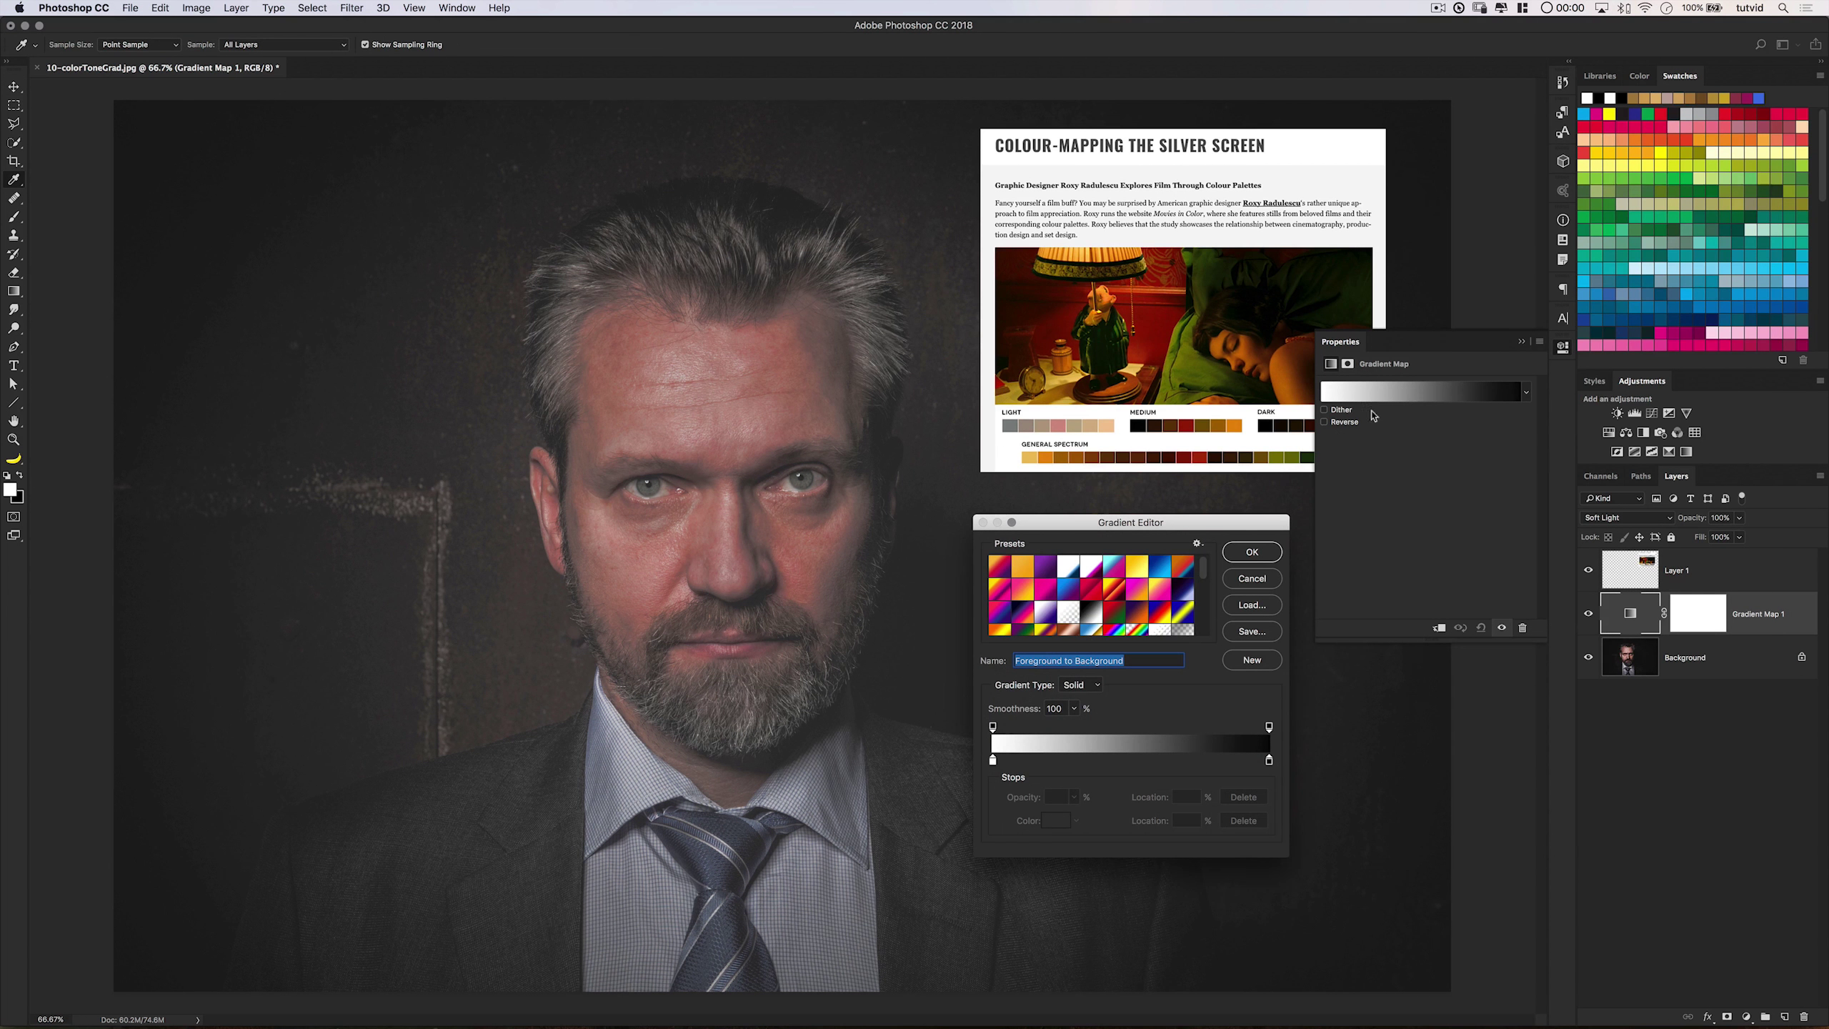
left_click(993, 761)
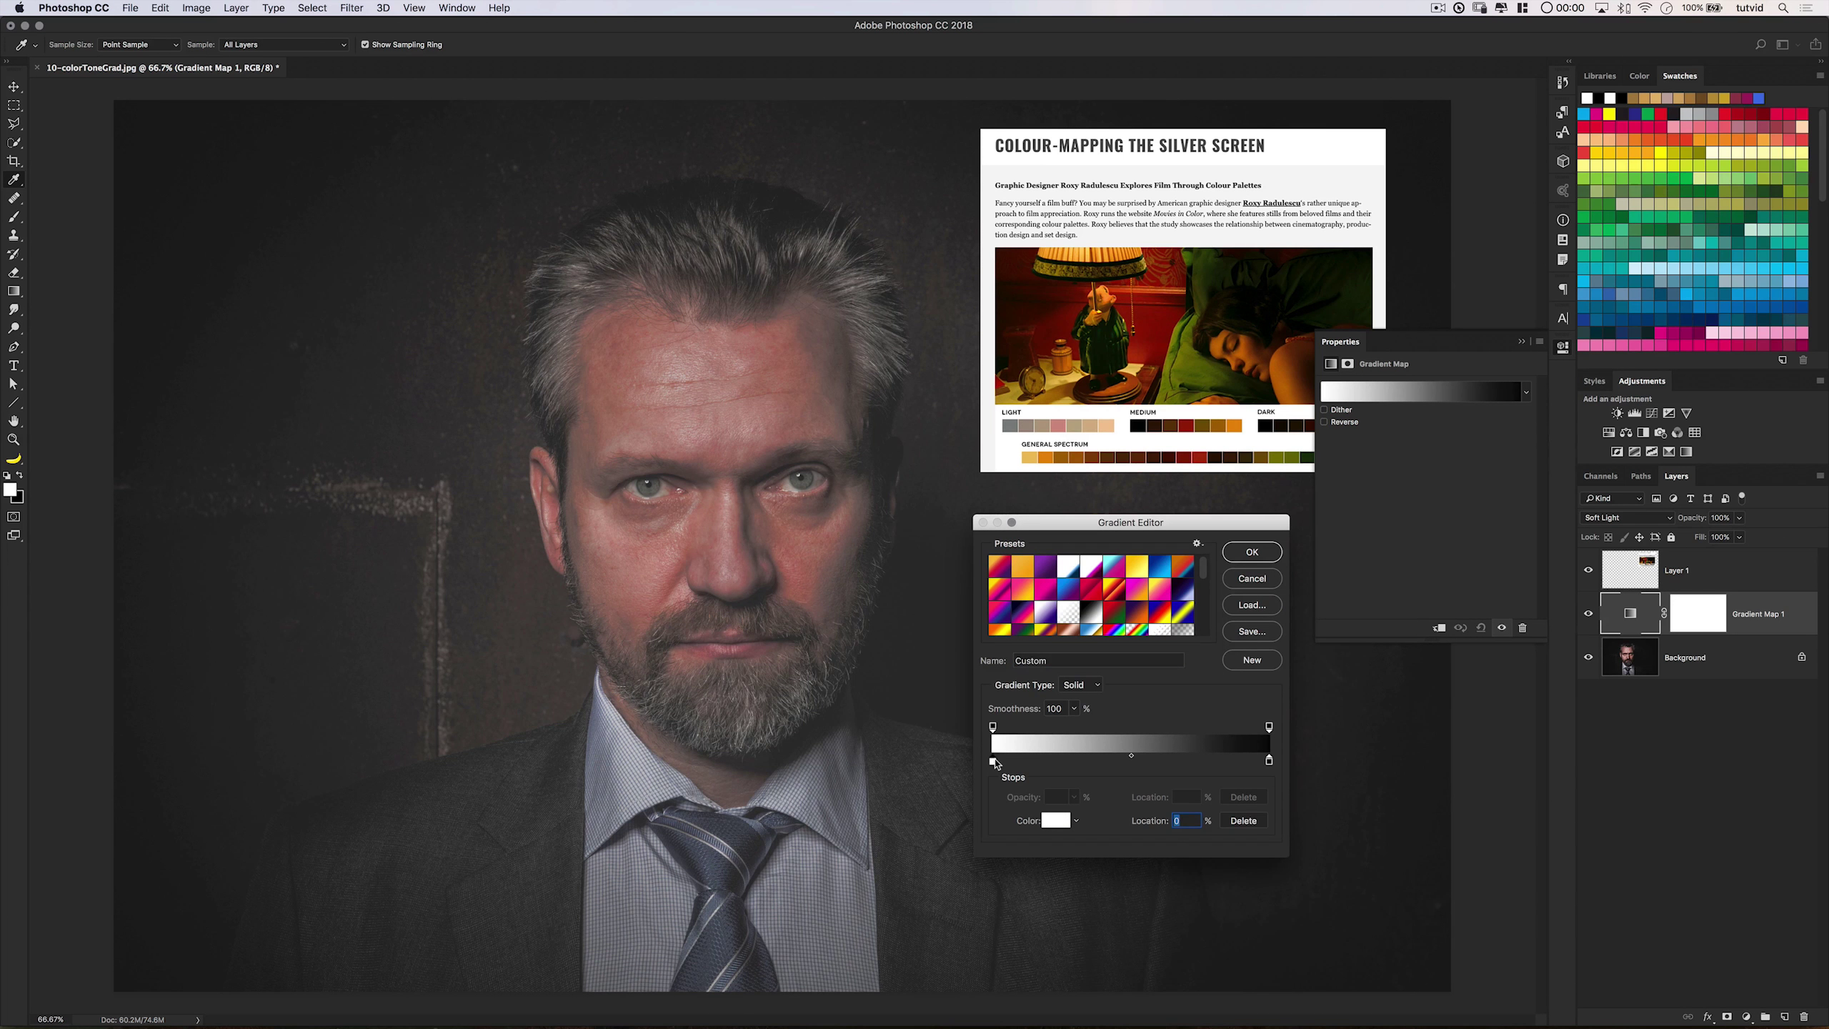
double_click(993, 761)
left_click_drag(1271, 499, 1237, 504)
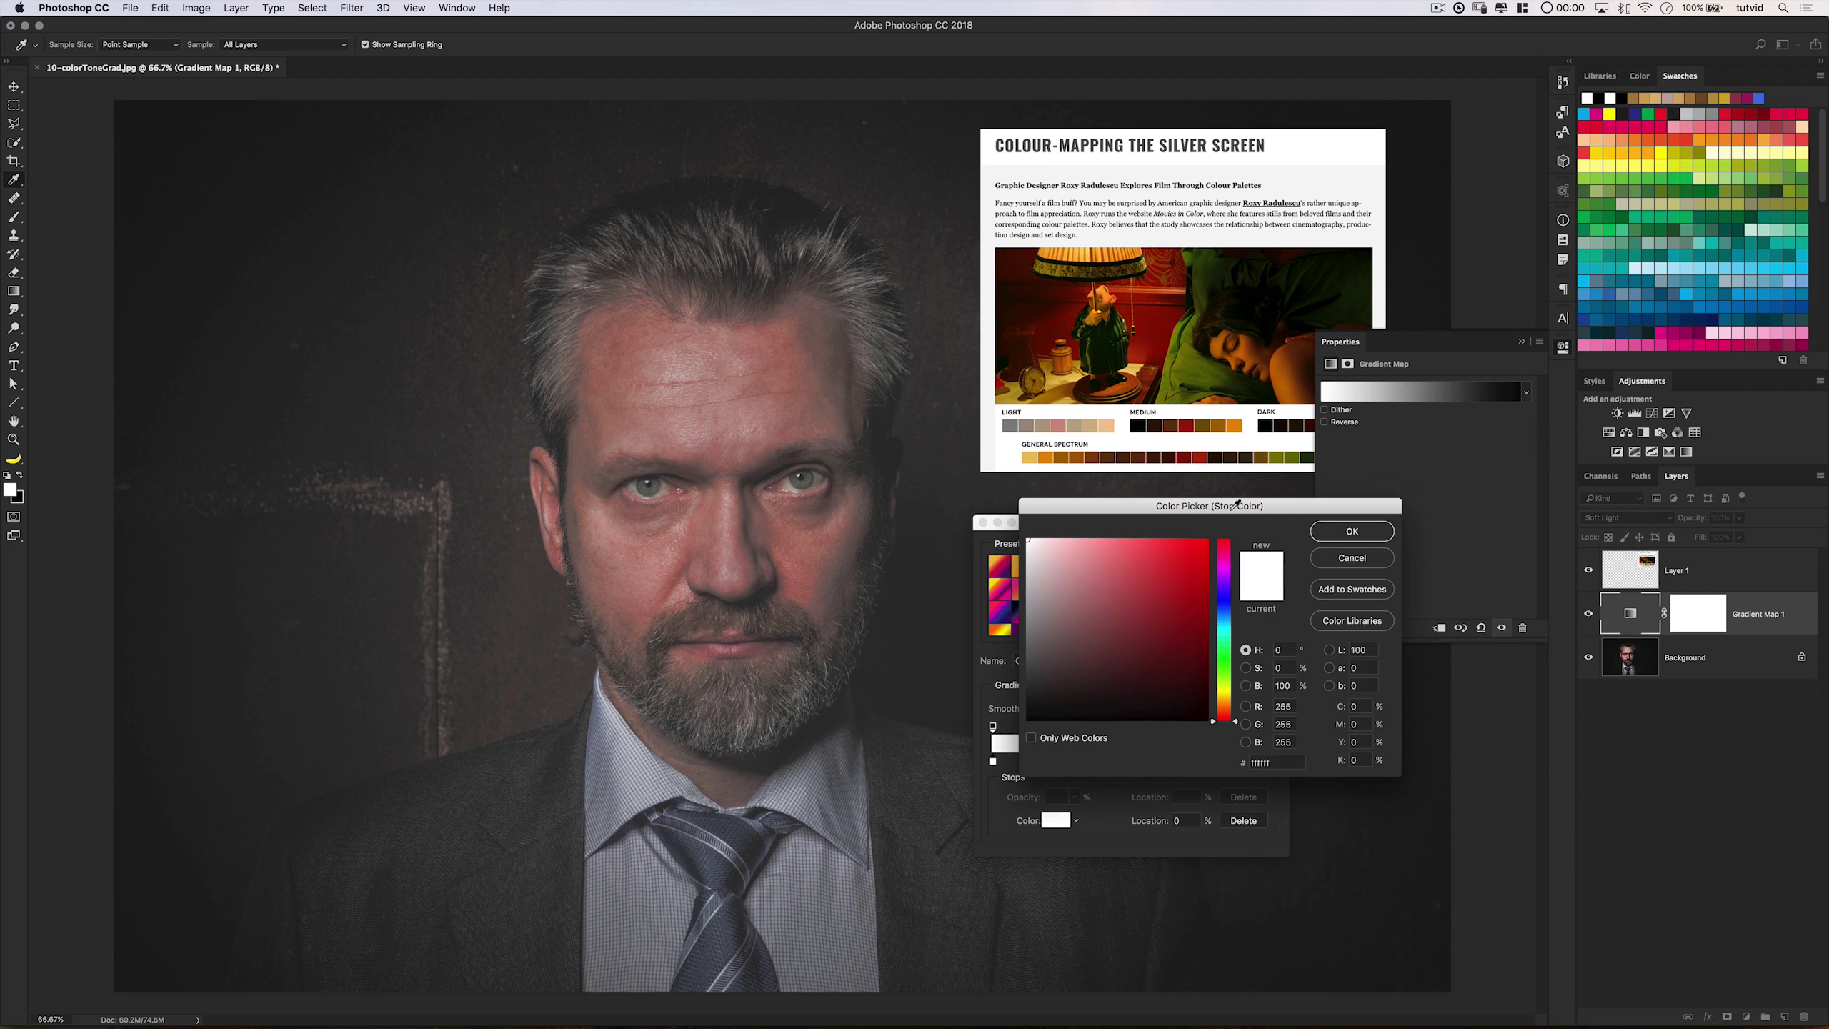
left_click(1562, 348)
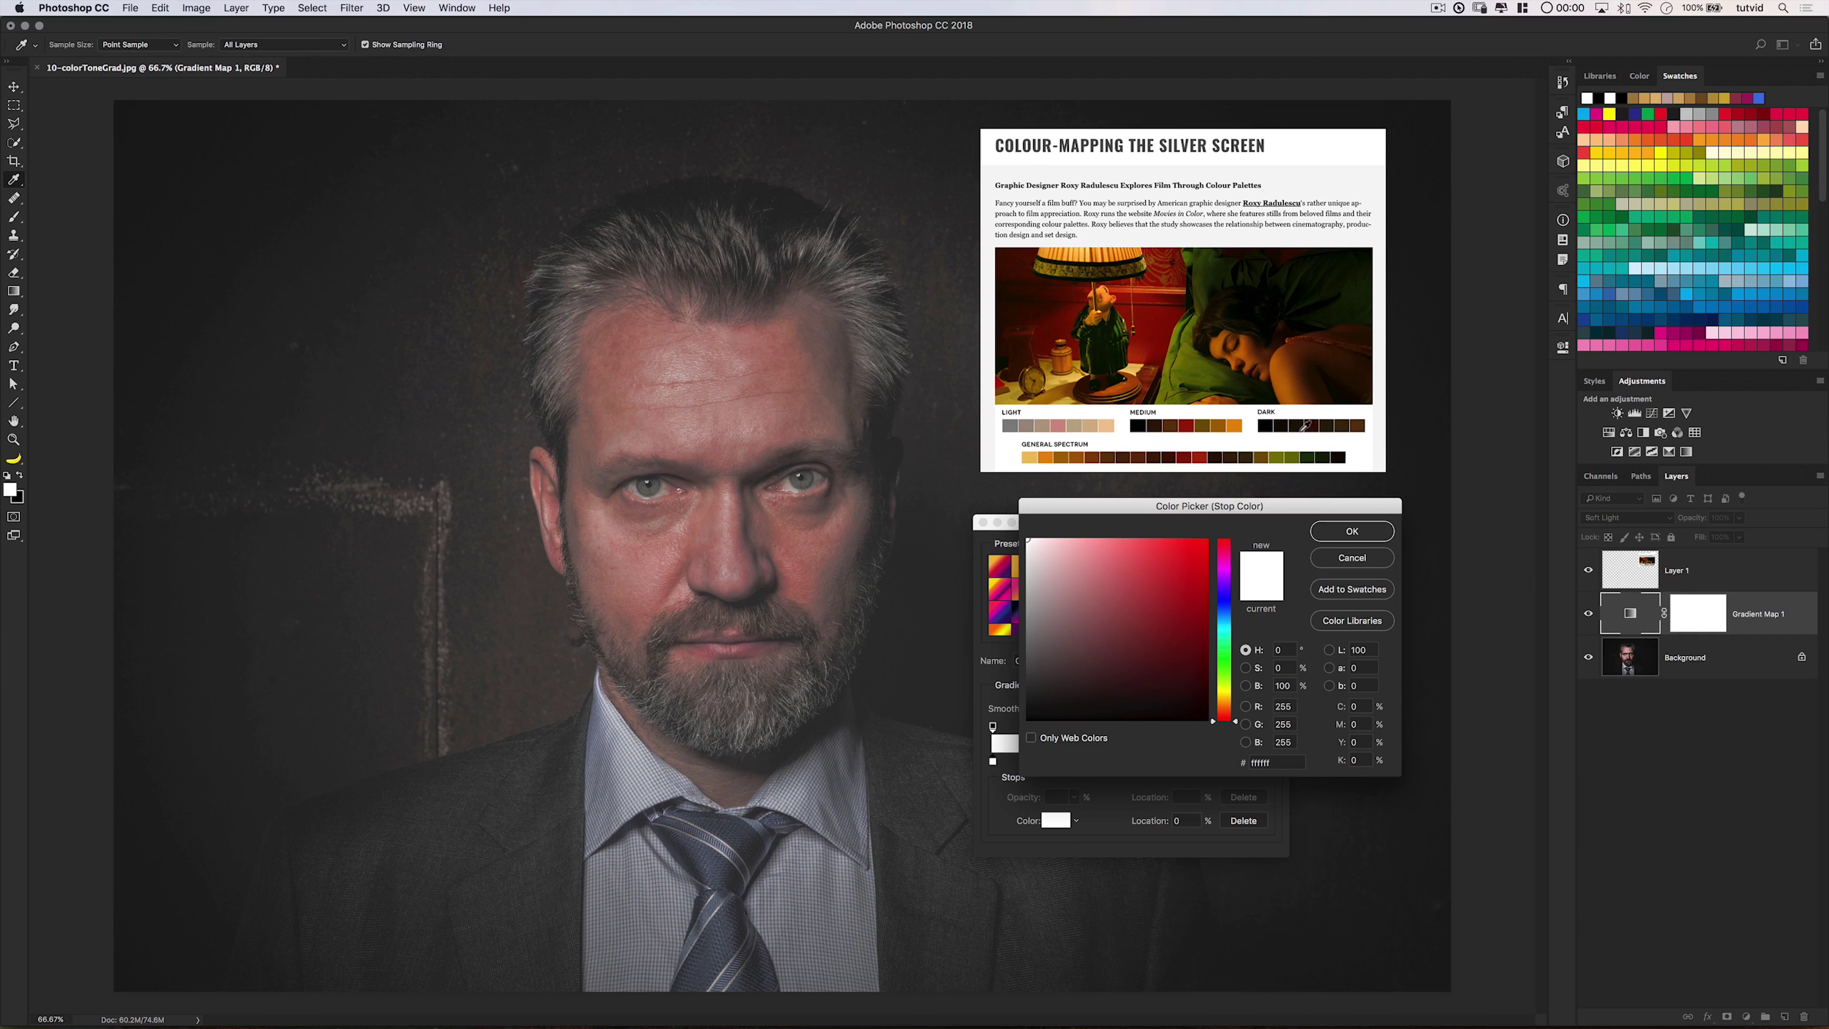
left_click(1315, 426)
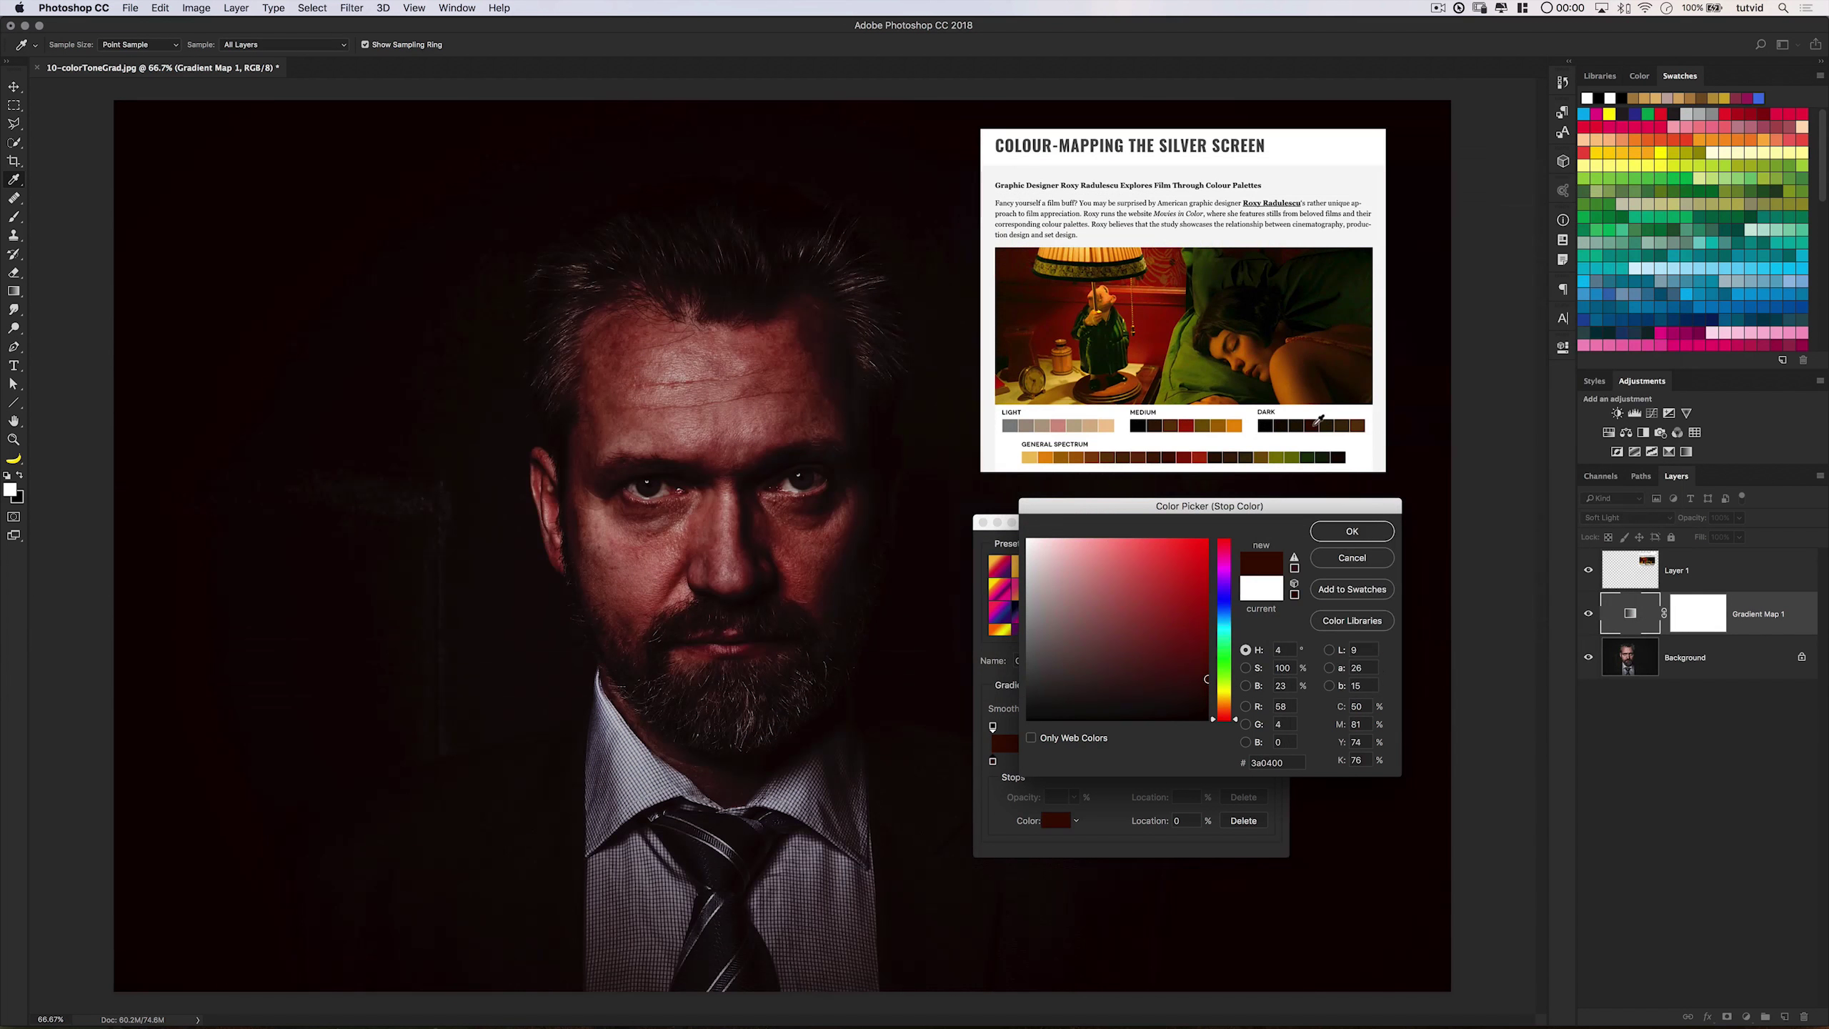
left_click(1341, 532)
Recolor the gradient's 100% stop to orange #e88c05, sampled from the palette image's General Spectrum swatches.
double_click(1270, 760)
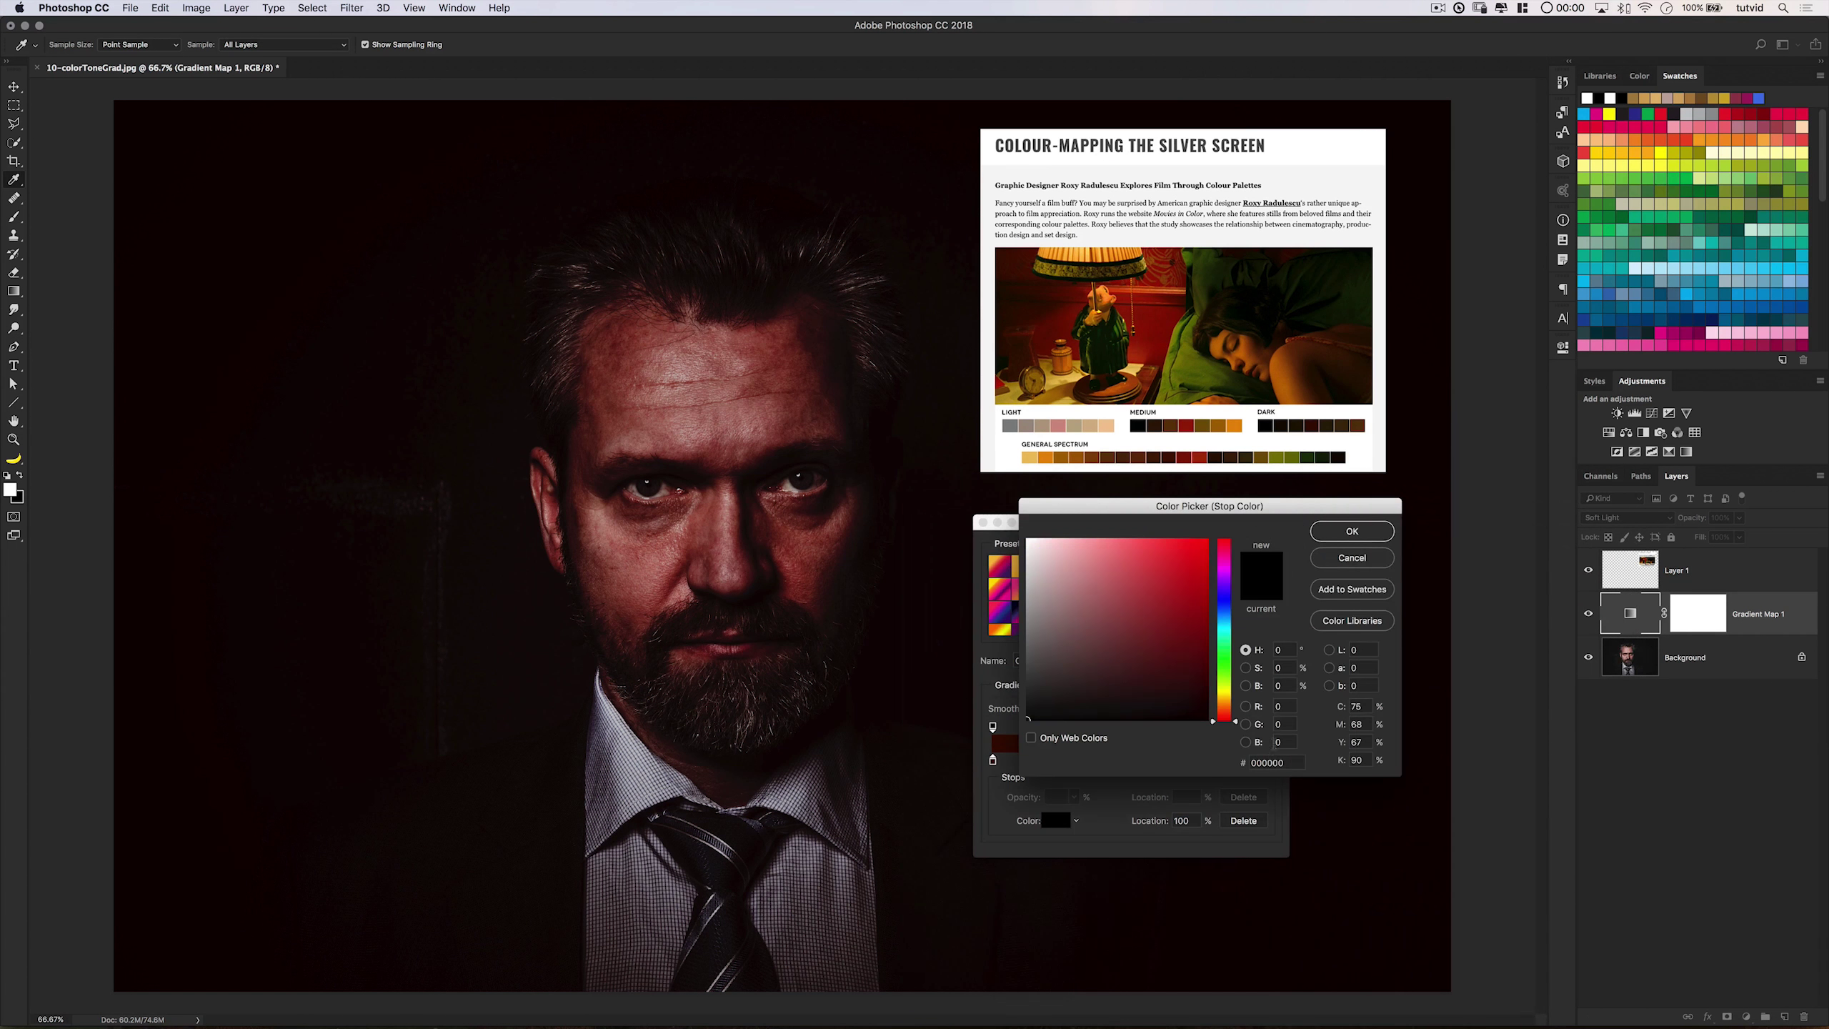
left_click_drag(1274, 506, 1300, 511)
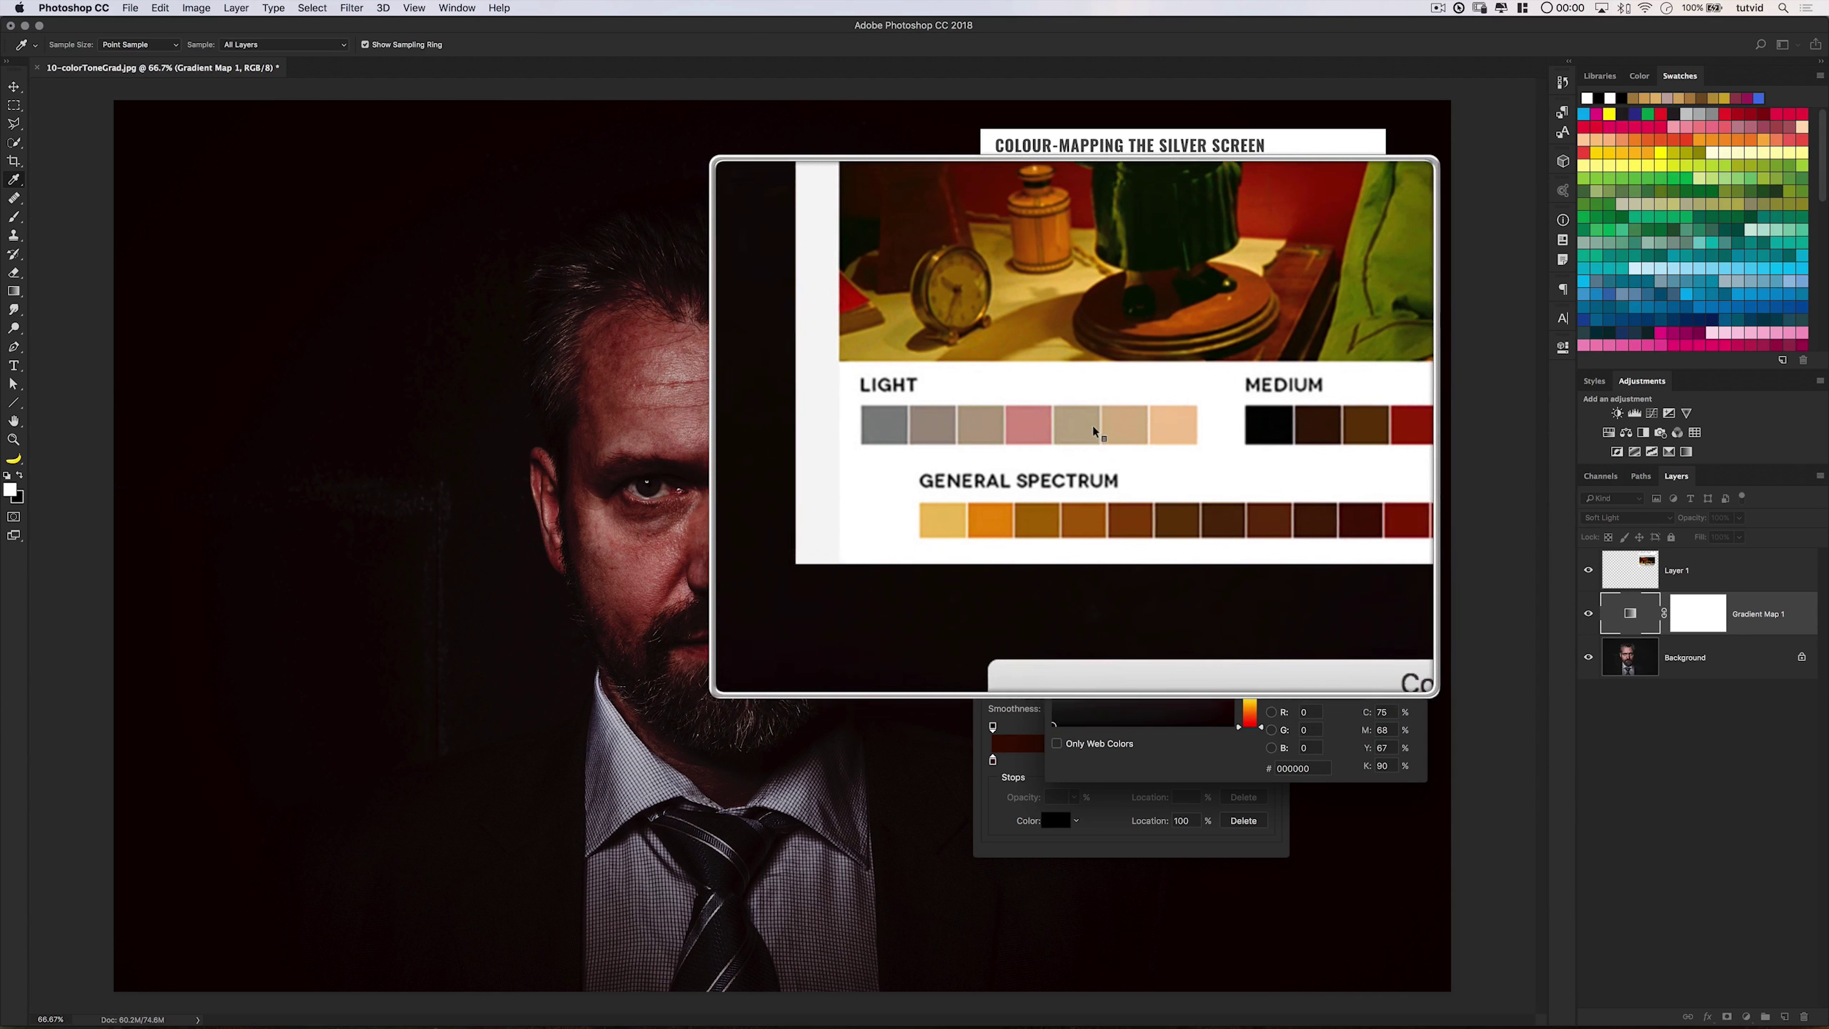
left_click(1092, 428)
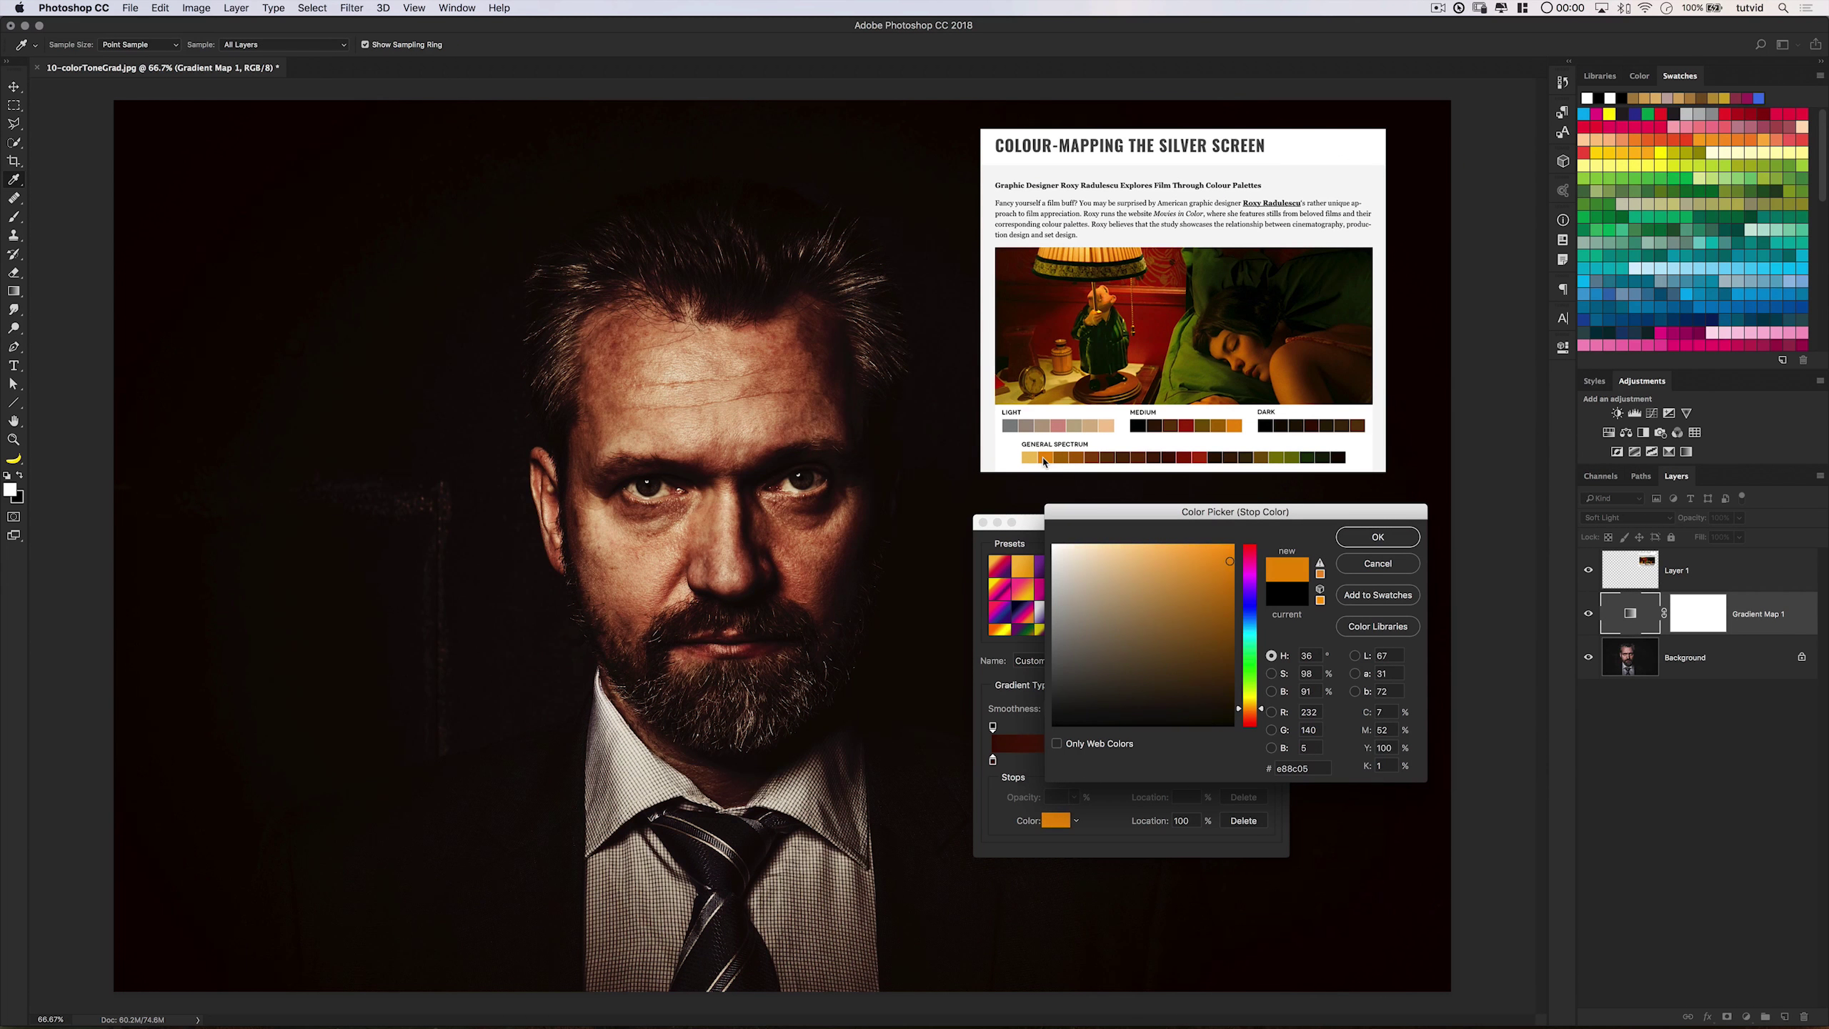
left_click(1376, 538)
Change the gradient's 0% stop to dark brown #3f2600 and open the 100% stop's color for editing.
double_click(993, 764)
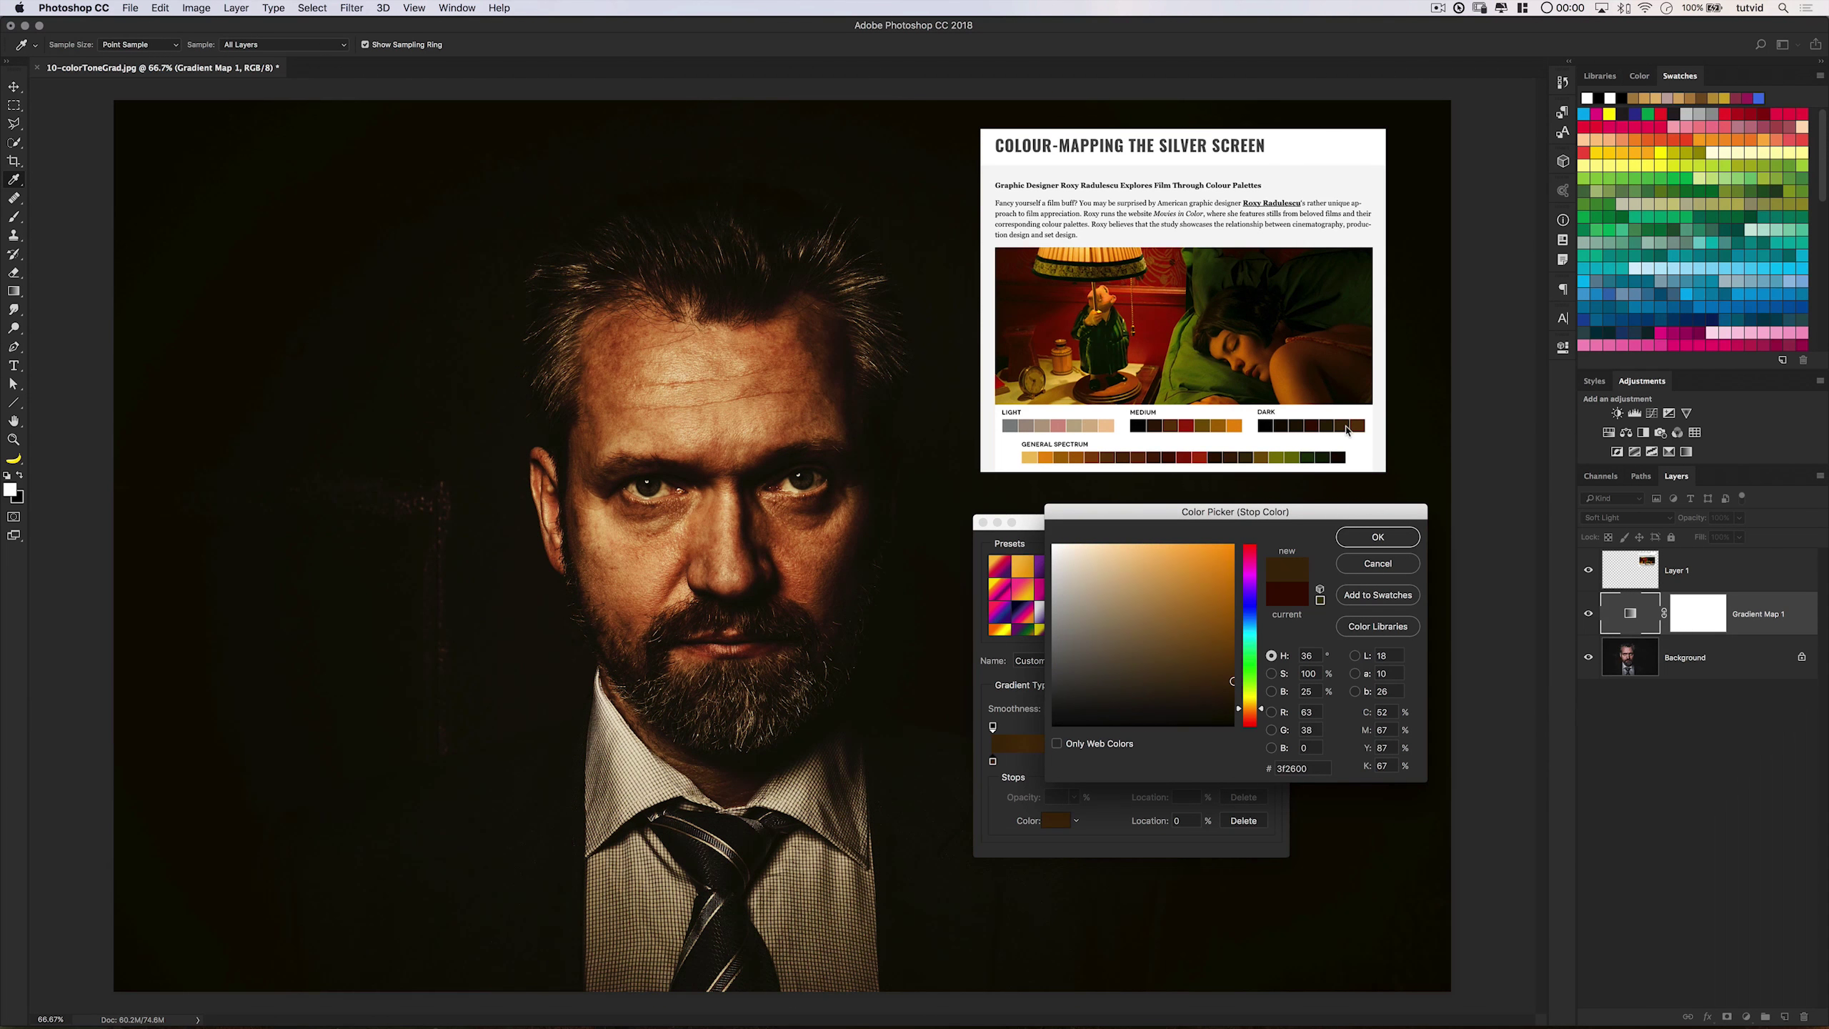
left_click(1378, 537)
double_click(1273, 761)
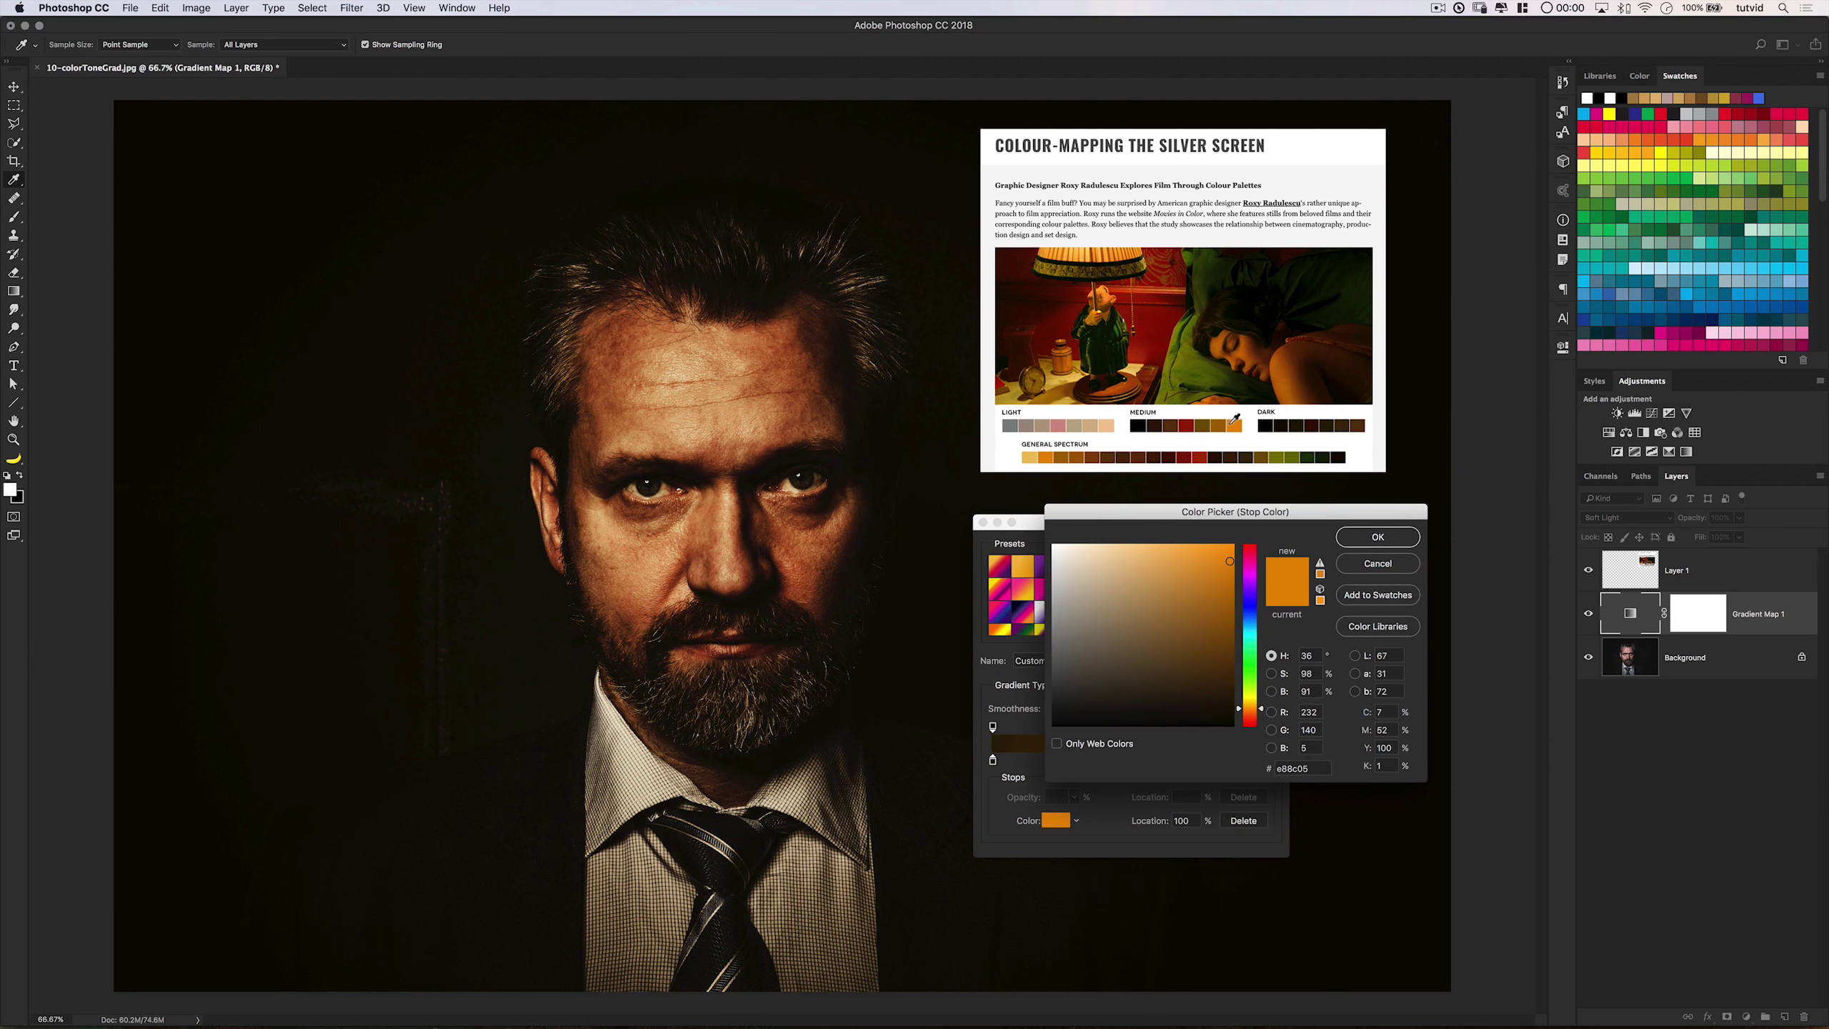